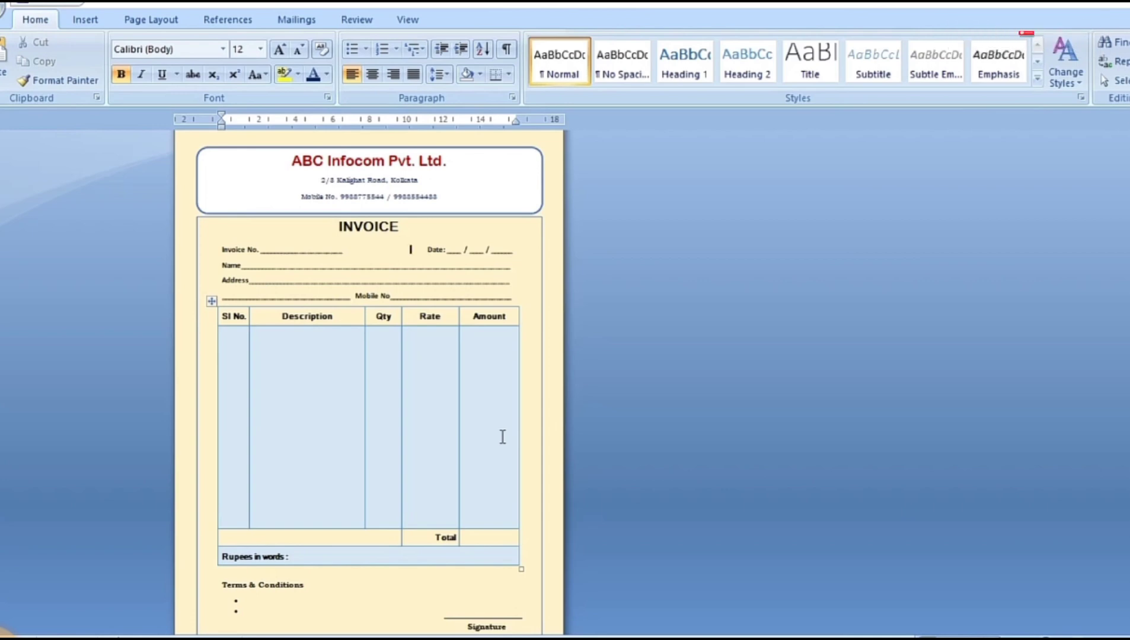
- Zoom in and scroll through the finished invoice, from the Date field down to the item table
{"action": "left_click", "coordinate": [503, 426]}
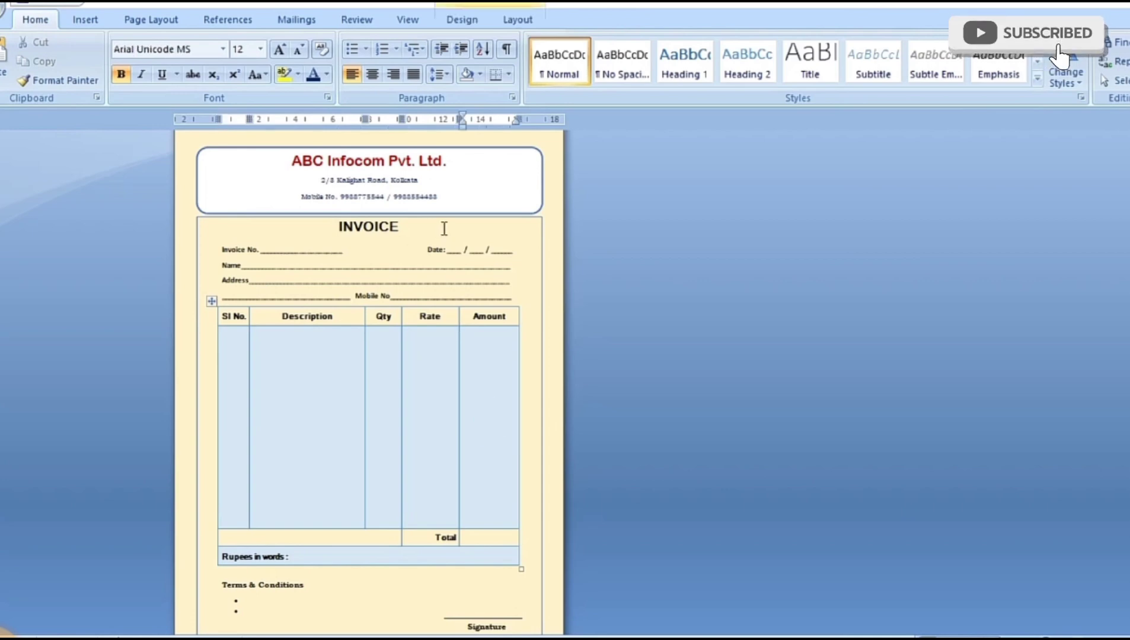
{"action": "left_click", "coordinate": [471, 257]}
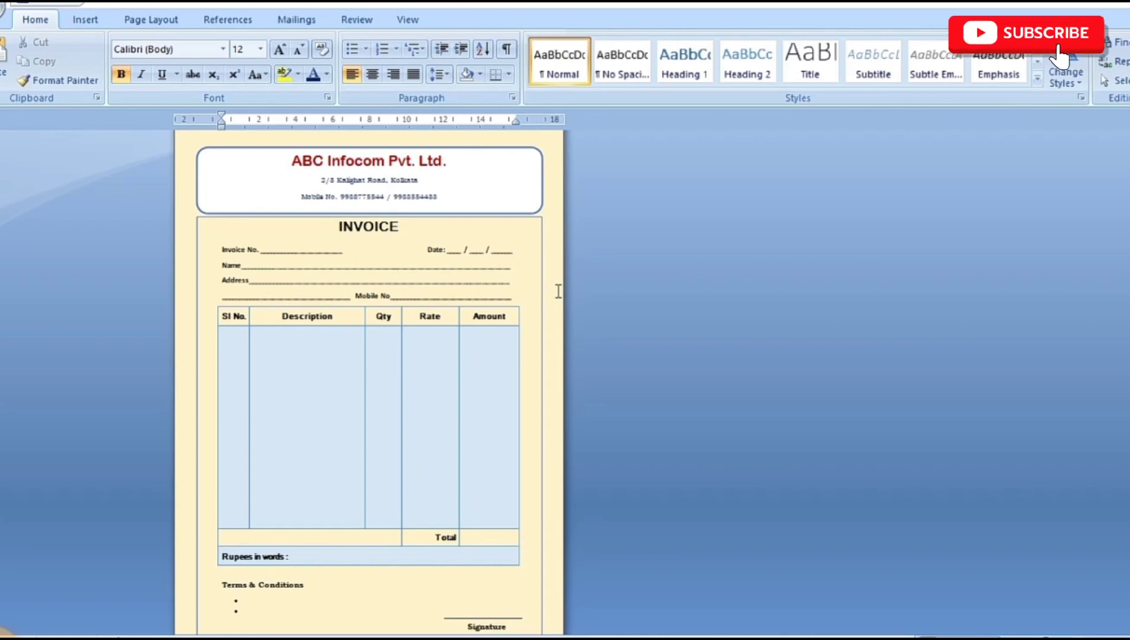
{"action": "scroll", "coordinate": [557, 290], "scroll_direction": "up", "scroll_amount": 3, "text": "ctrl"}
{"action": "scroll", "coordinate": [558, 291], "scroll_direction": "up", "scroll_amount": 2, "text": "ctrl"}
{"action": "scroll", "coordinate": [558, 291], "scroll_direction": "up", "scroll_amount": 2, "text": "ctrl"}
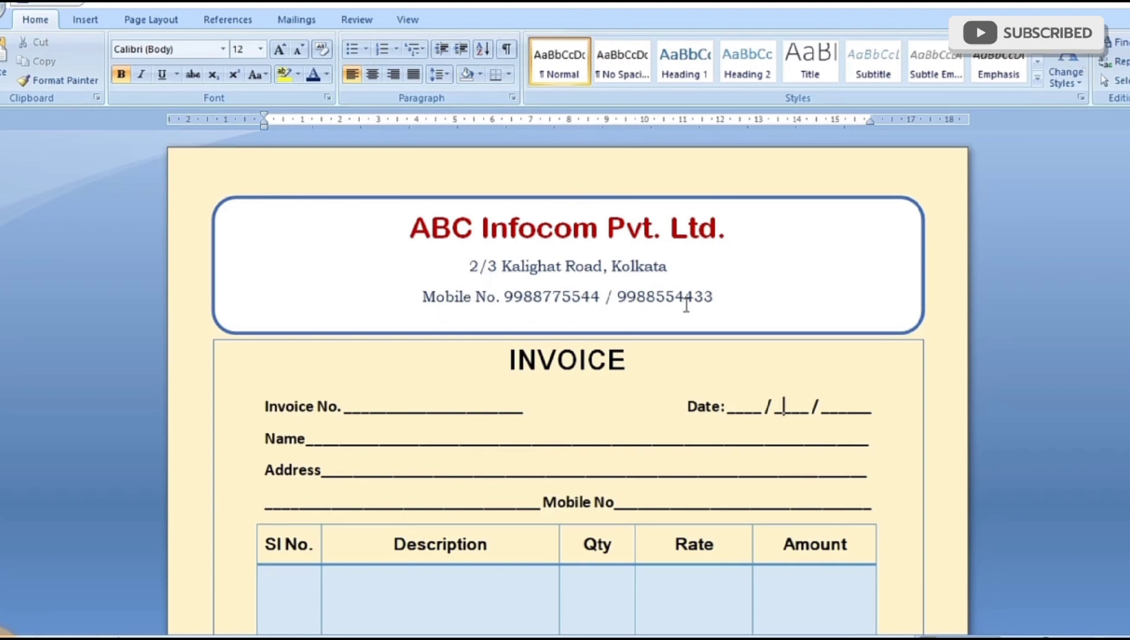
{"action": "scroll", "coordinate": [683, 304], "scroll_direction": "down", "scroll_amount": 1}
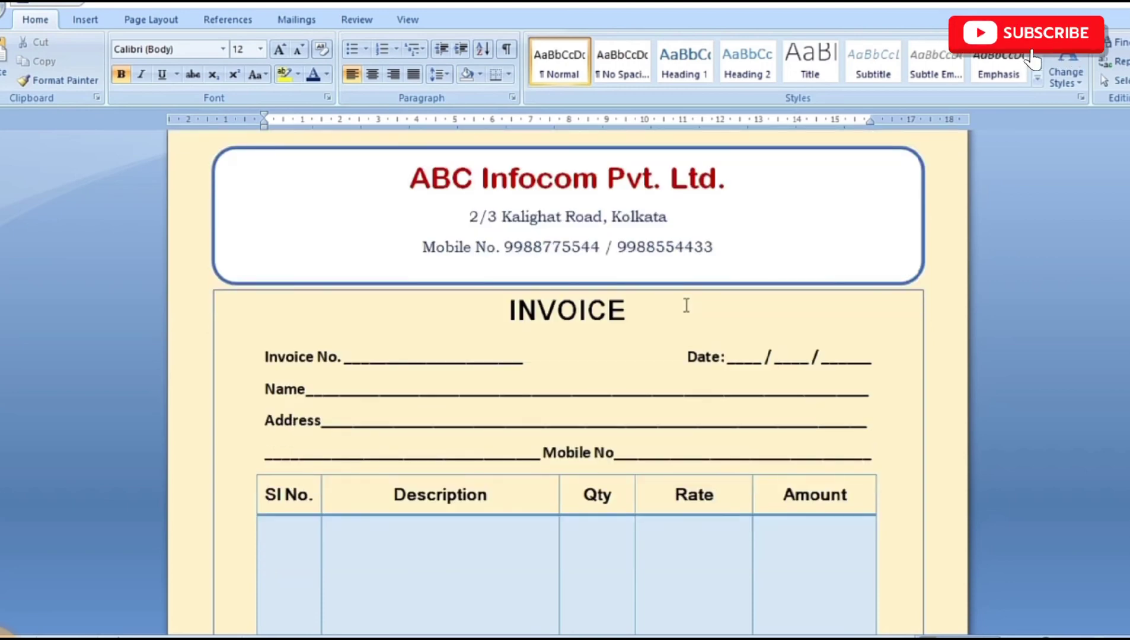
{"action": "scroll", "coordinate": [660, 298], "scroll_direction": "down", "scroll_amount": 2}
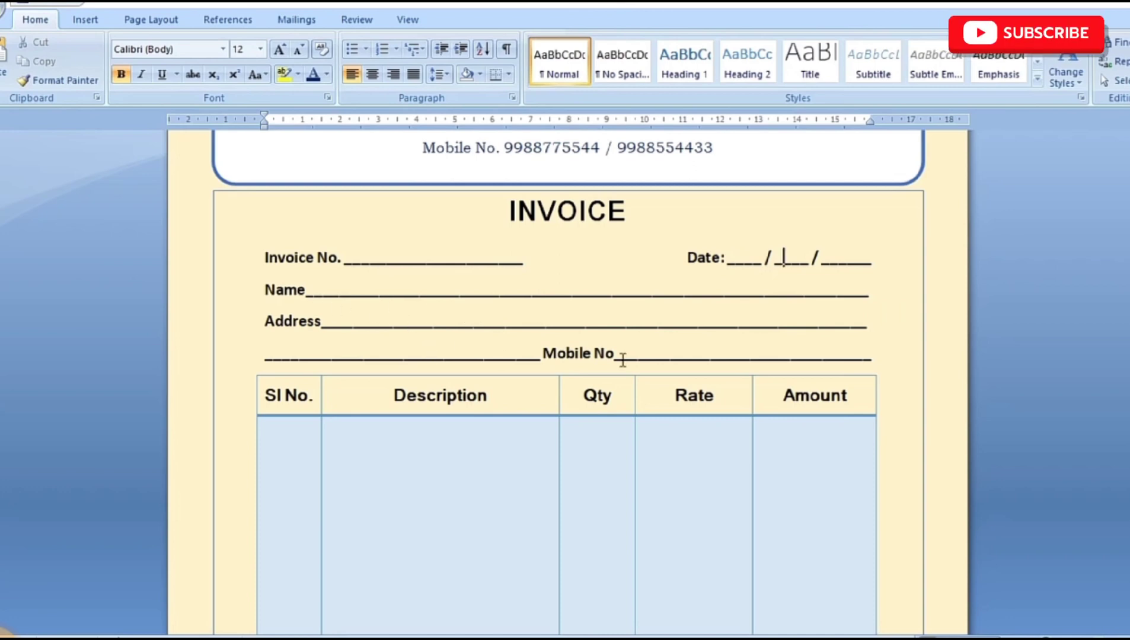
{"action": "scroll", "coordinate": [651, 358], "scroll_direction": "down", "scroll_amount": 2}
{"action": "scroll", "coordinate": [299, 280], "scroll_direction": "down", "scroll_amount": 2}
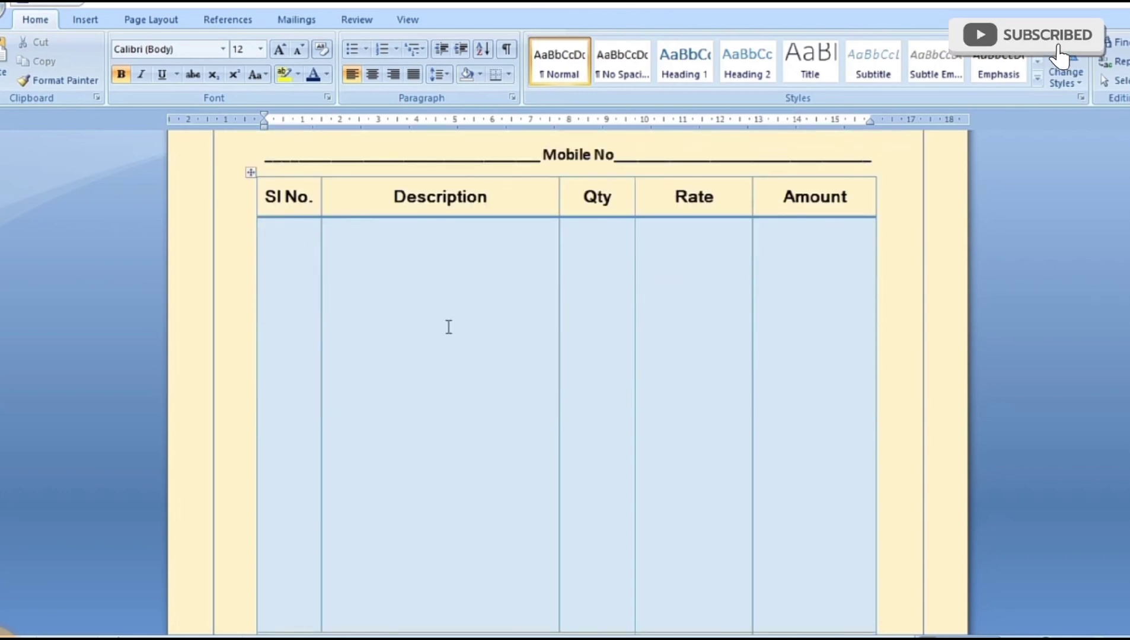
{"action": "scroll", "coordinate": [715, 329], "scroll_direction": "down", "scroll_amount": 3}
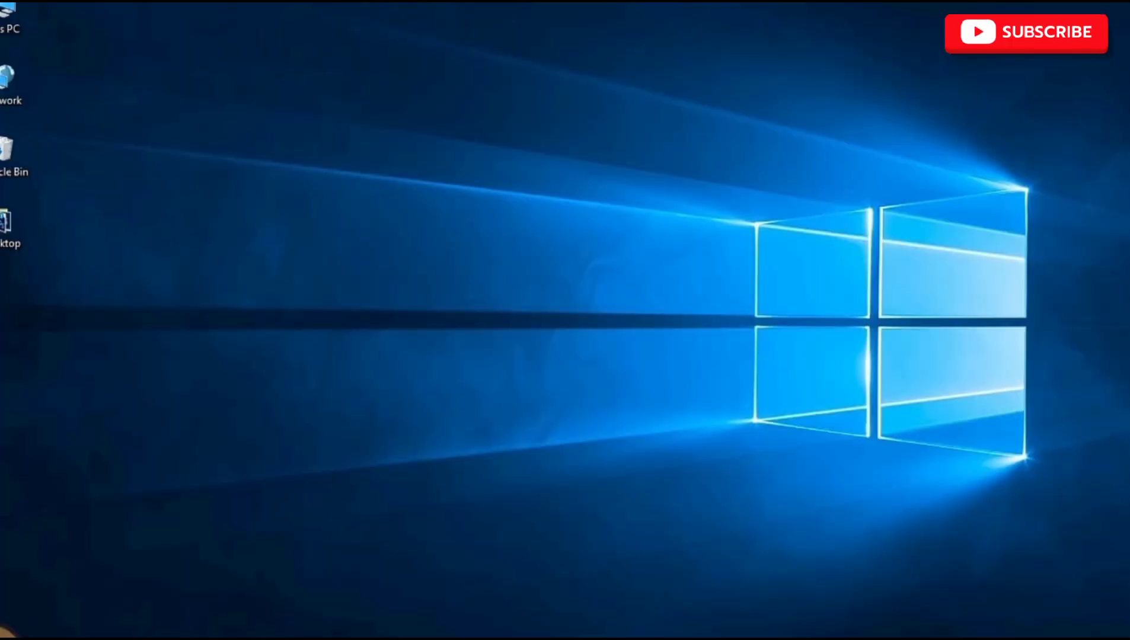
- Search 'winword' from the taskbar and launch Microsoft Office Word 2007
{"action": "left_click", "coordinate": [157, 631]}
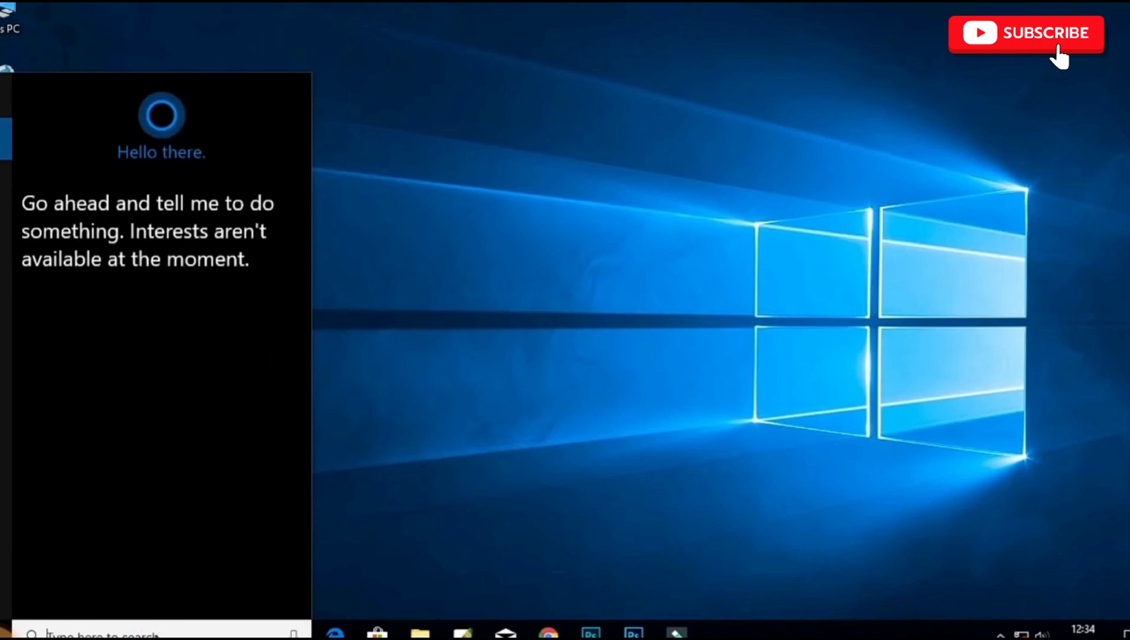
{"action": "type", "text": "winword"}
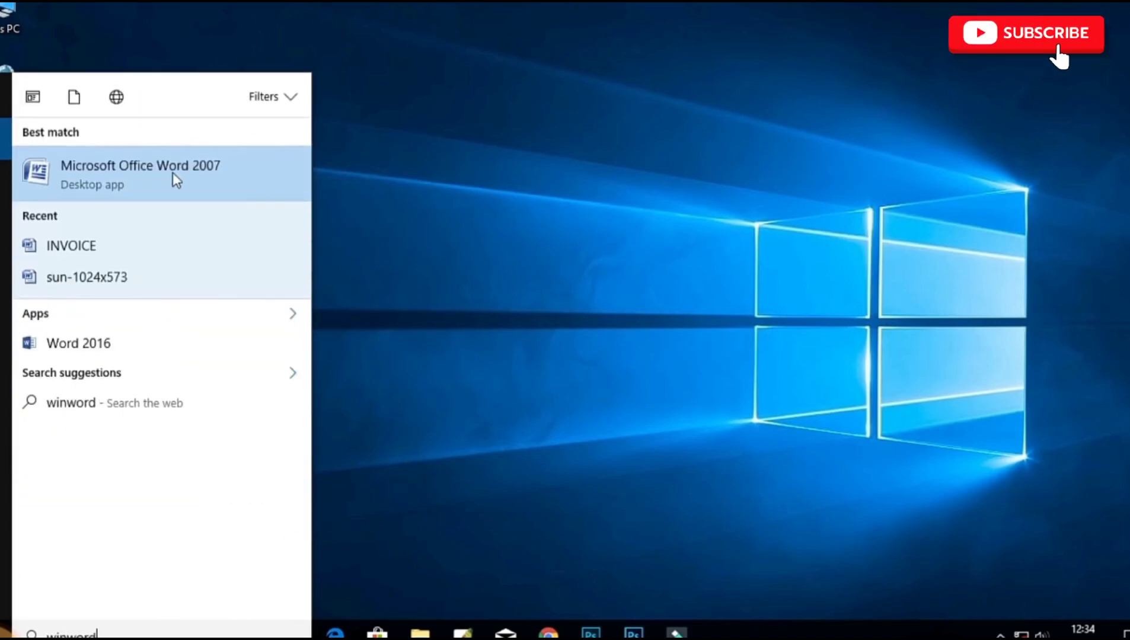
{"action": "left_click", "coordinate": [169, 174]}
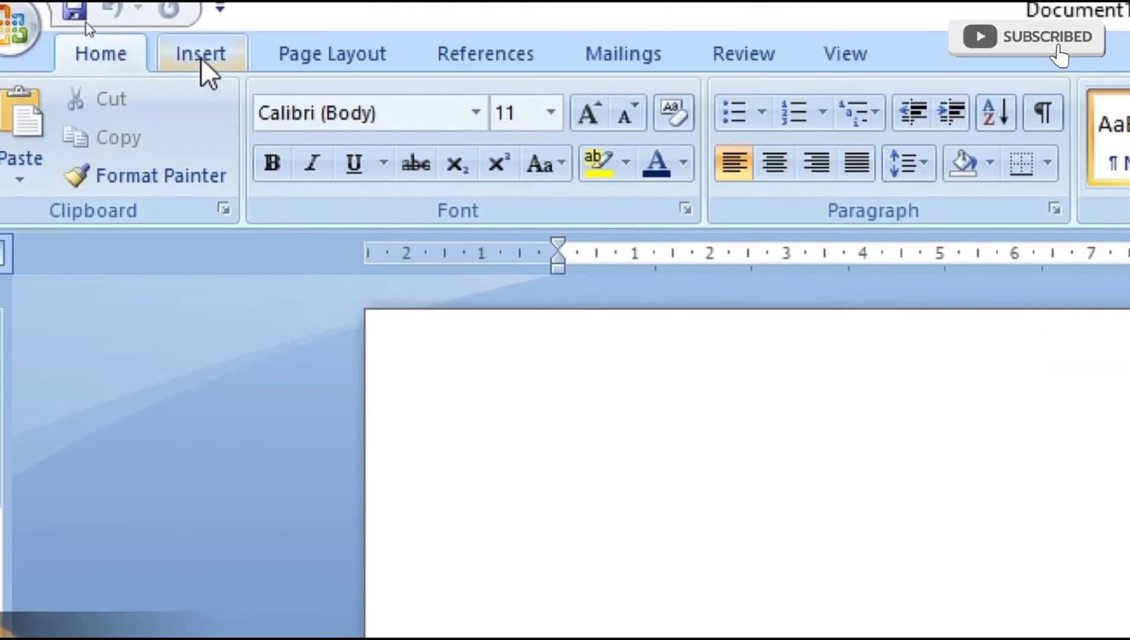
- Draw a Rounded Rectangle shape spanning the full width of the page top
{"action": "left_click", "coordinate": [94, 25]}
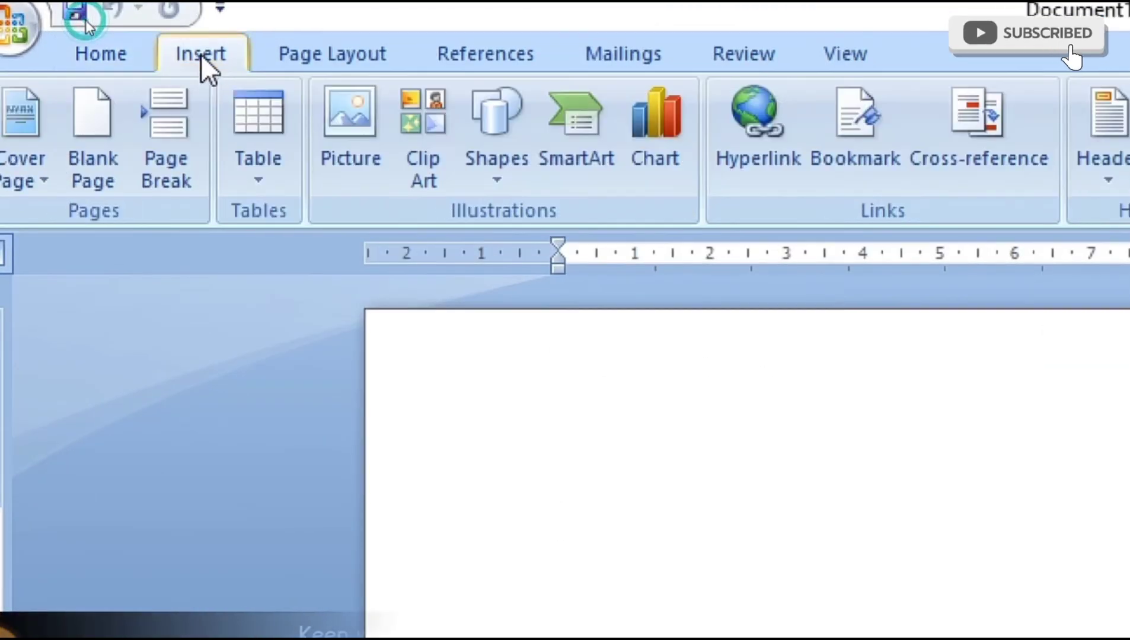
{"action": "left_click", "coordinate": [514, 178]}
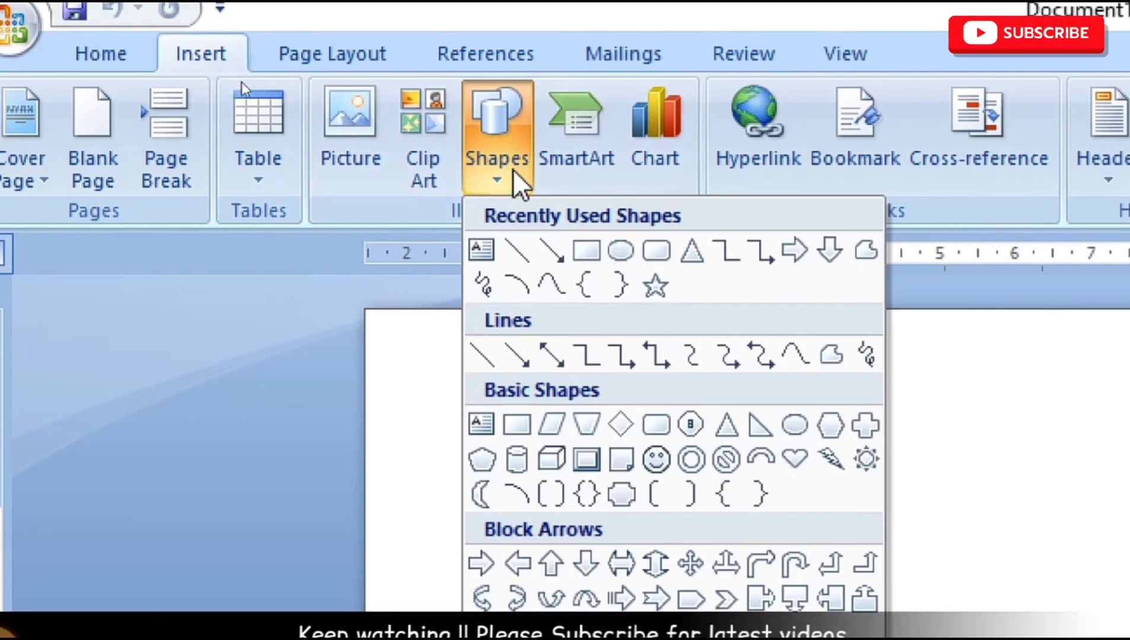
{"action": "left_click", "coordinate": [657, 255]}
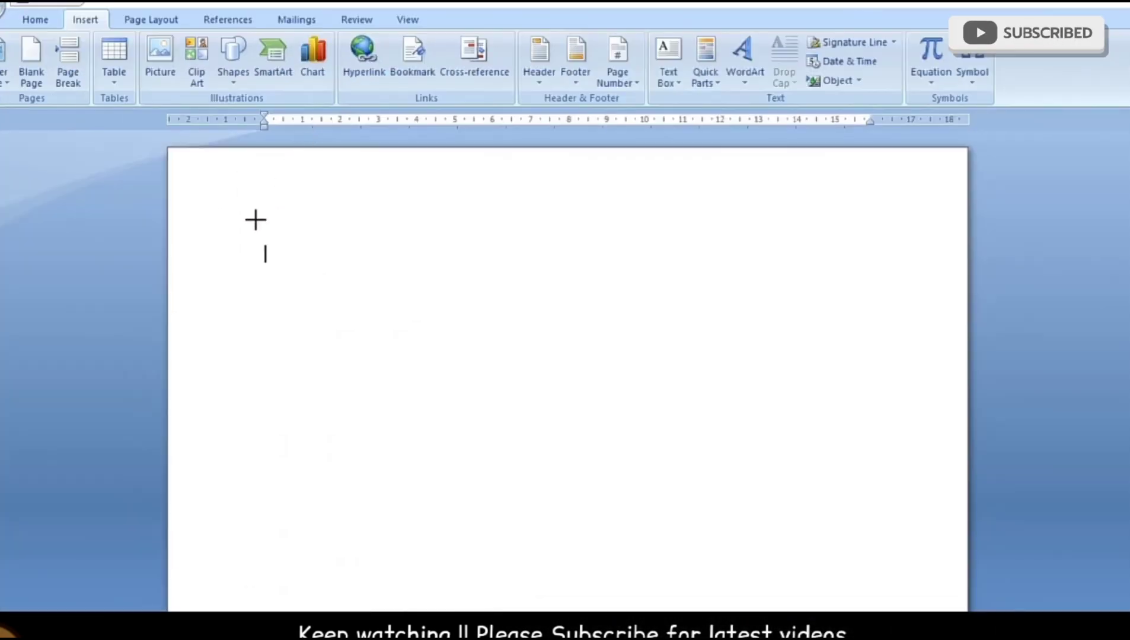
{"action": "left_click_drag", "start_coordinate": [214, 197], "coordinate": [910, 325]}
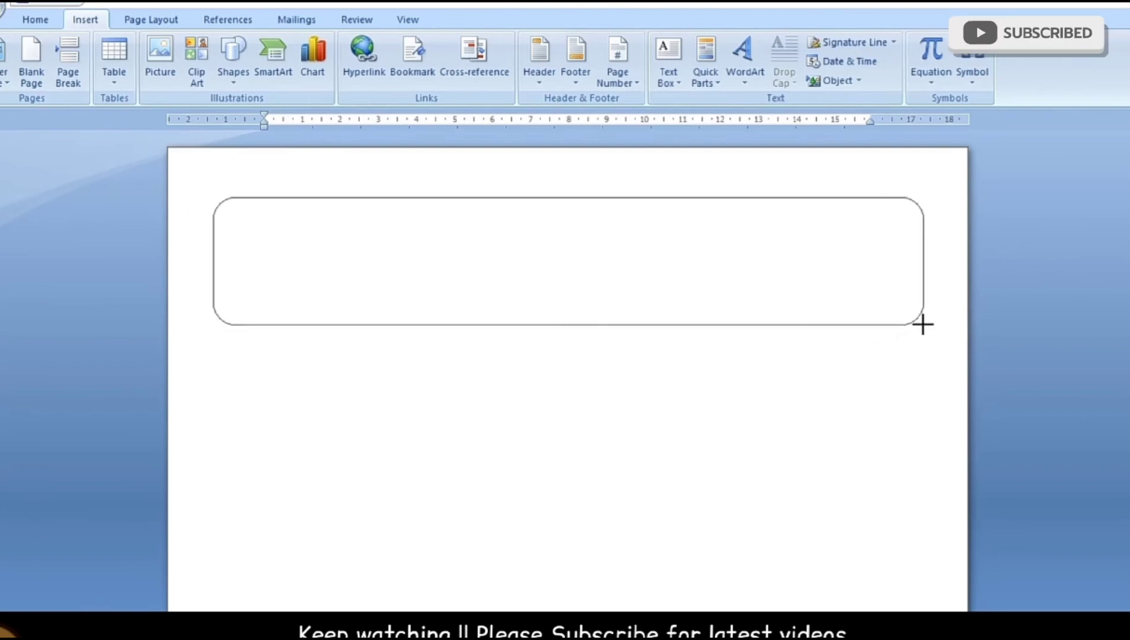
{"action": "left_click_drag", "start_coordinate": [910, 325], "coordinate": [923, 333]}
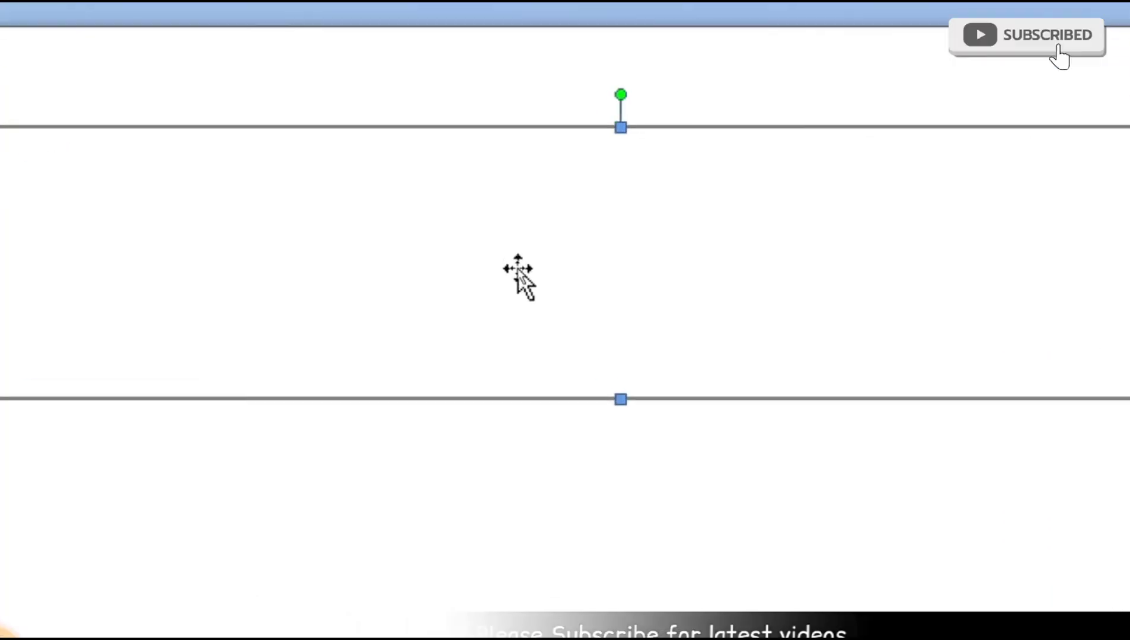
- Add text to the rounded rectangle, apply Colored Outline - Accent 5, and set a ¼ pt outline
{"action": "right_click", "coordinate": [517, 269]}
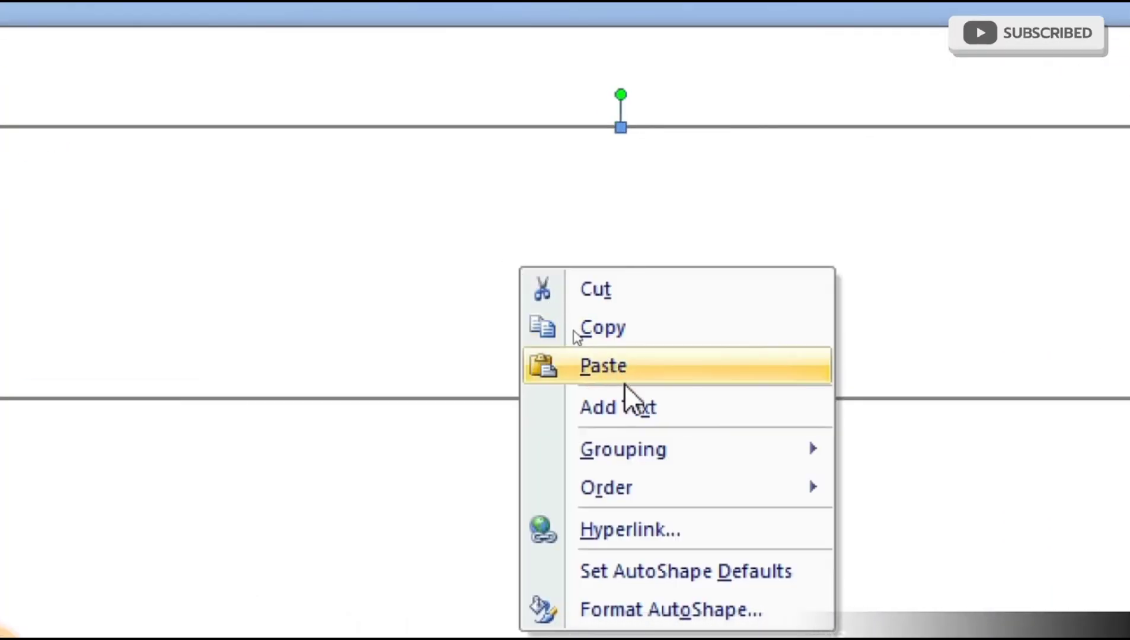
{"action": "left_click", "coordinate": [637, 416]}
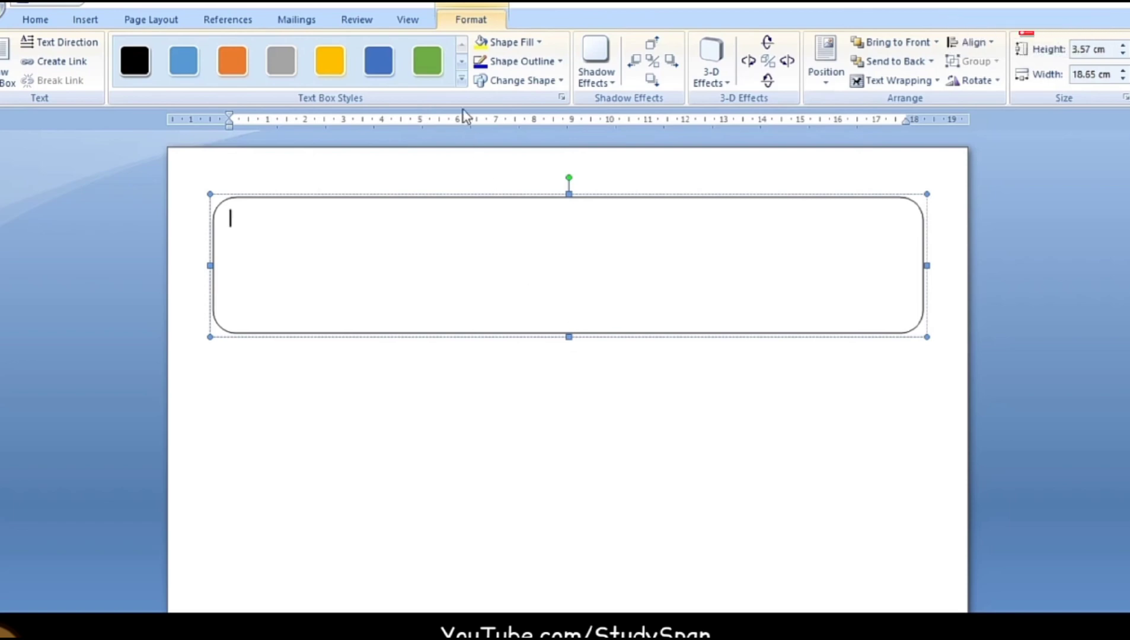
{"action": "left_click", "coordinate": [461, 79]}
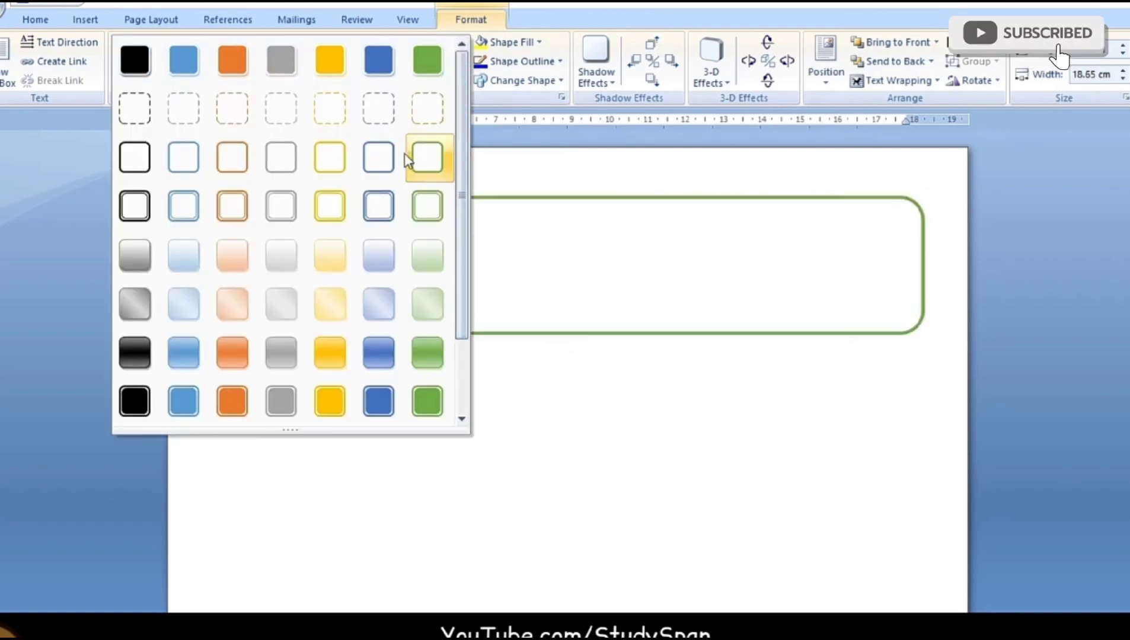
{"action": "left_click", "coordinate": [384, 158]}
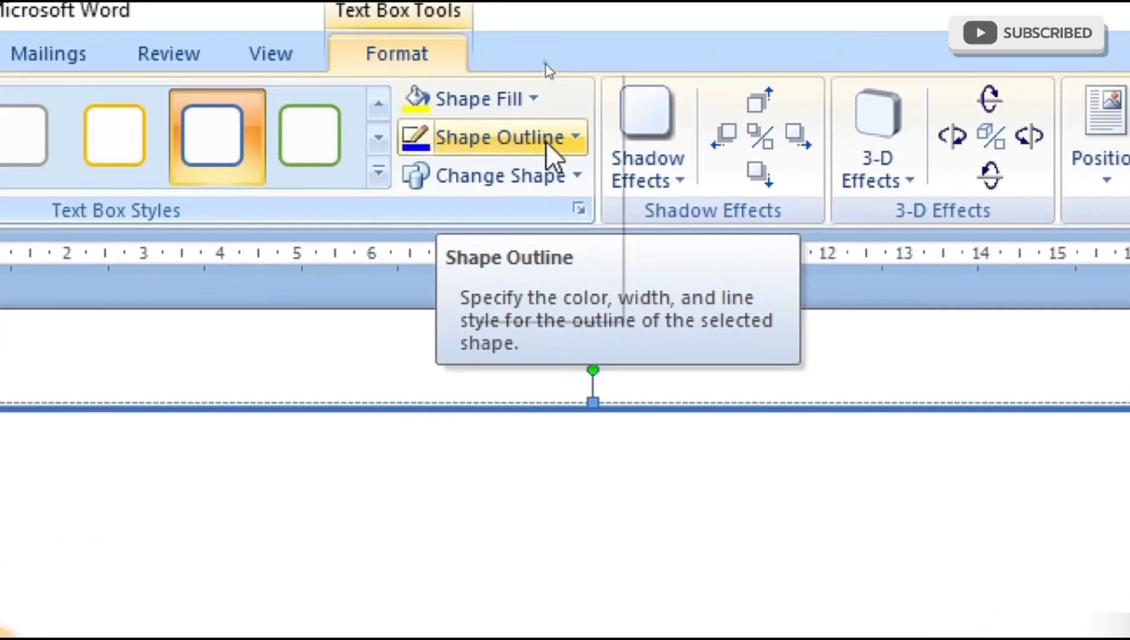
{"action": "left_click", "coordinate": [545, 142]}
{"action": "mouse_move", "coordinate": [489, 472]}
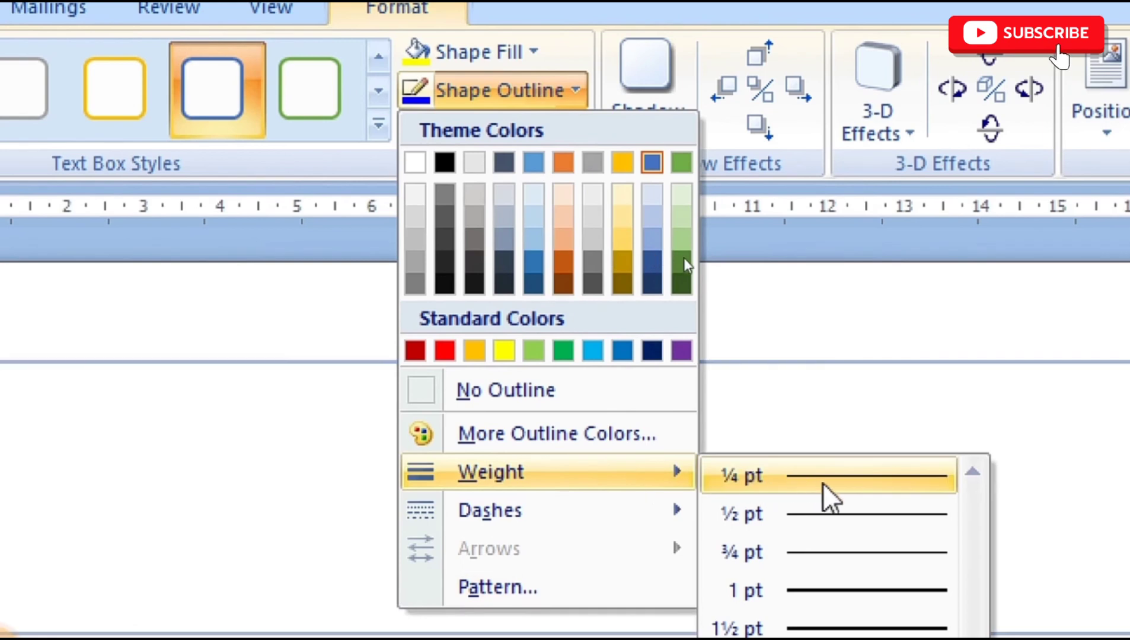
{"action": "left_click", "coordinate": [820, 568]}
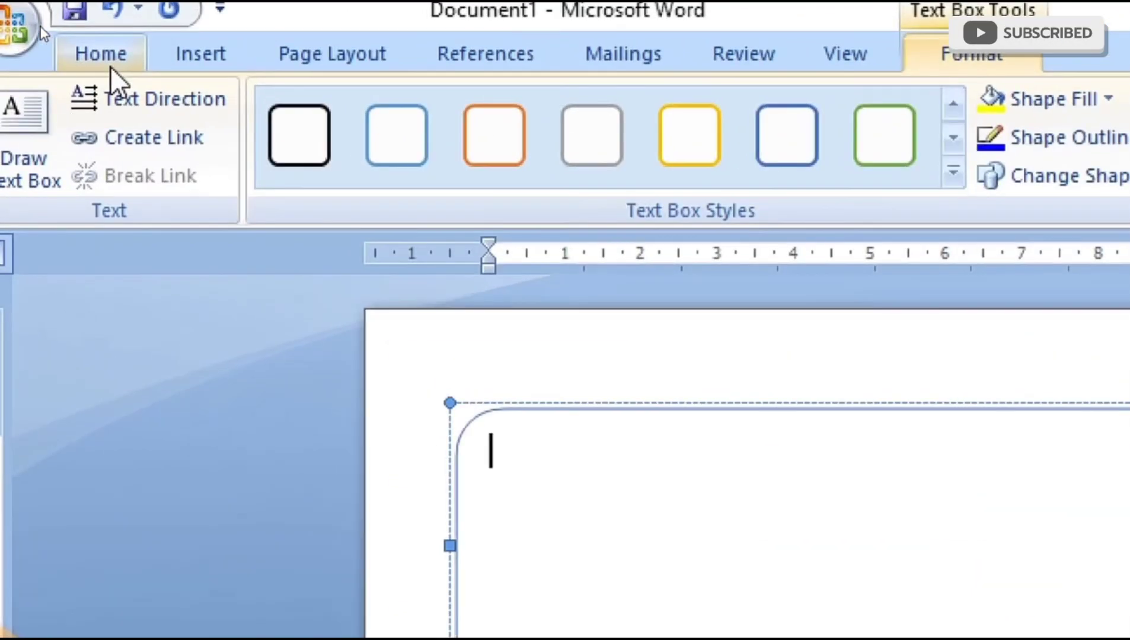
- Type centred lines in the box: ABC Infocom Pvt. Ltd., the street address, and mobile numbers
{"action": "left_click", "coordinate": [39, 24]}
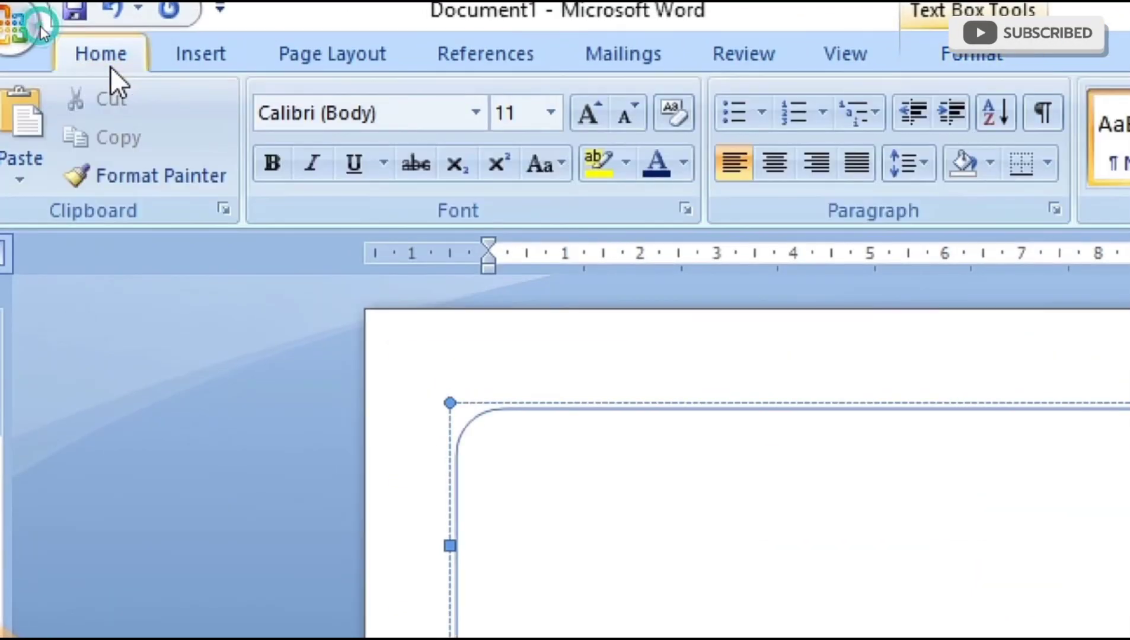
{"action": "left_click", "coordinate": [768, 172]}
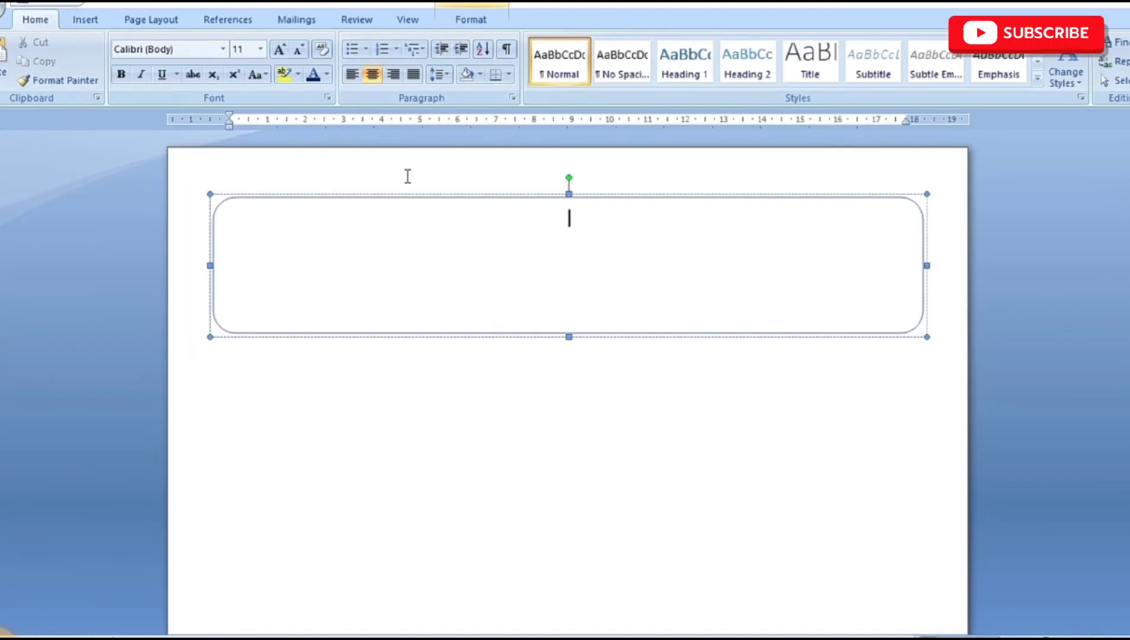
{"action": "type", "text": "ABC Infocom Pvt. Ltd."}
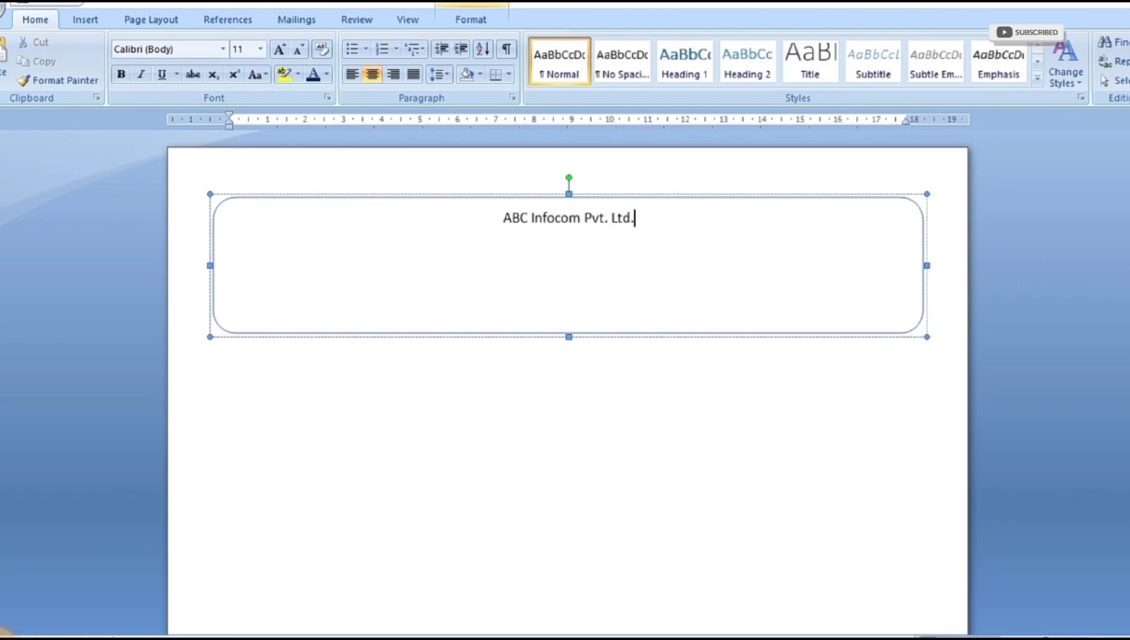
{"action": "key", "text": "Return"}
{"action": "type", "text": "/"}
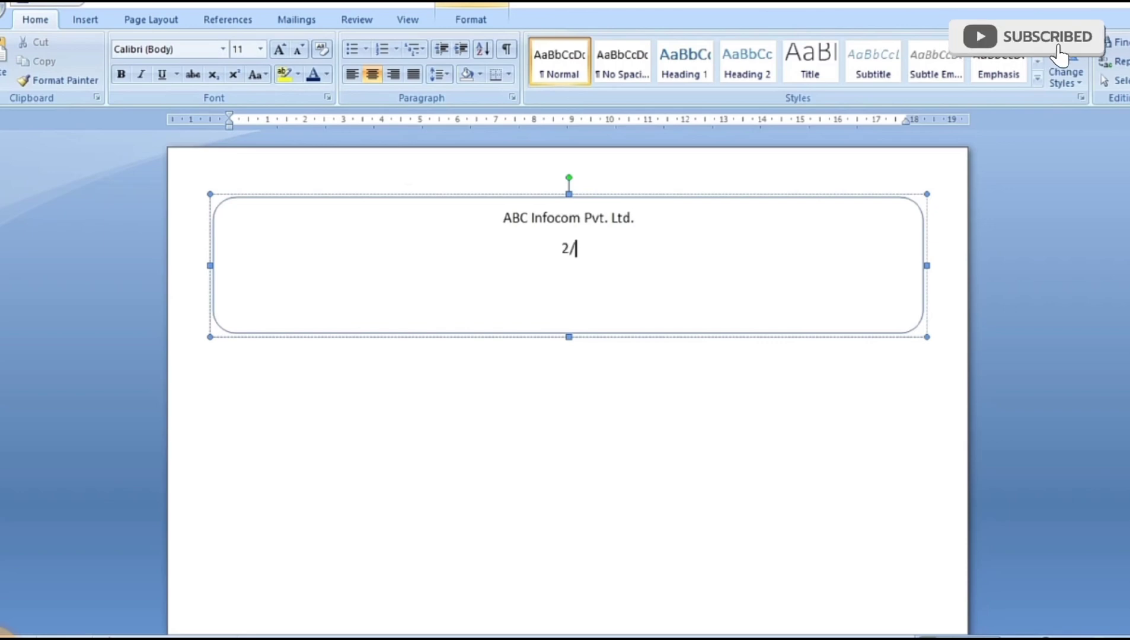
{"action": "type", "text": "3 Kalighat Road, Kolkata"}
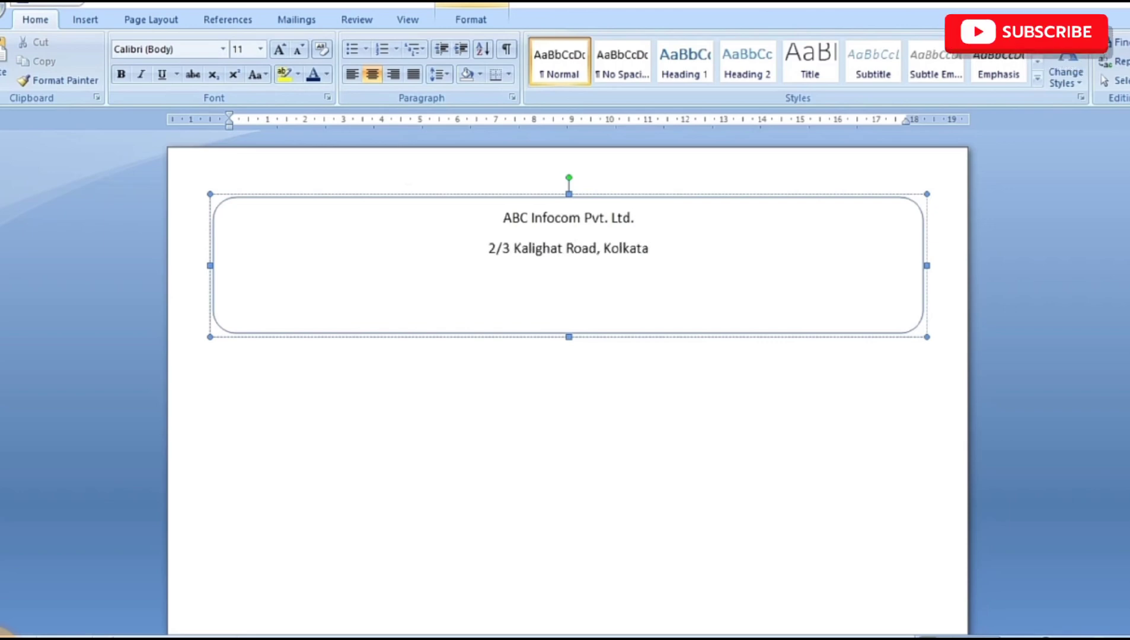
{"action": "key", "text": "Return"}
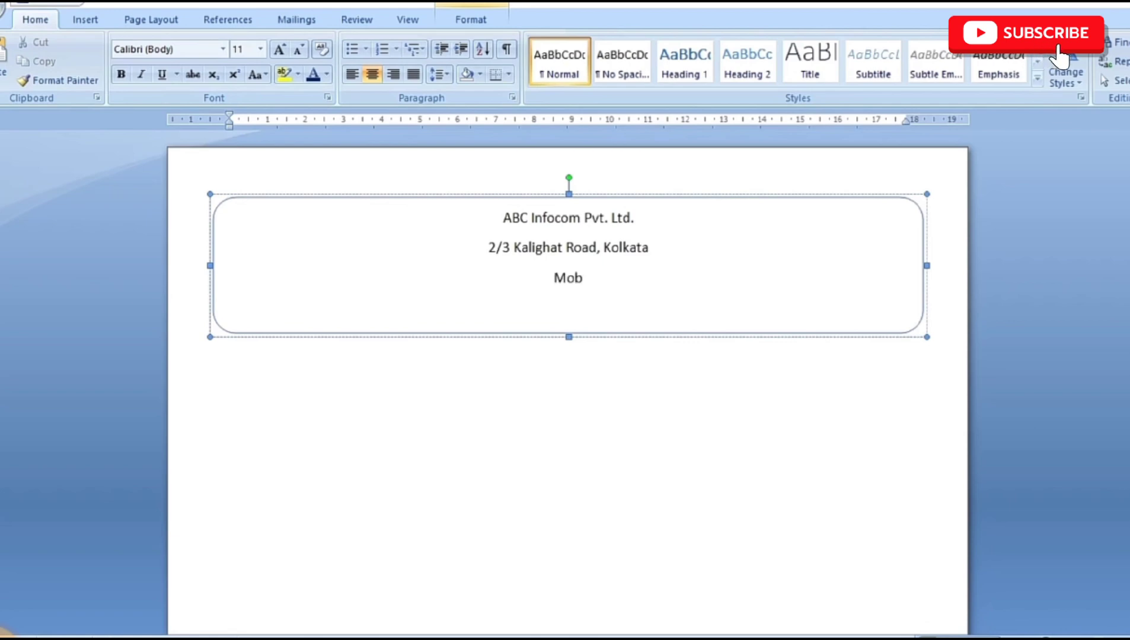
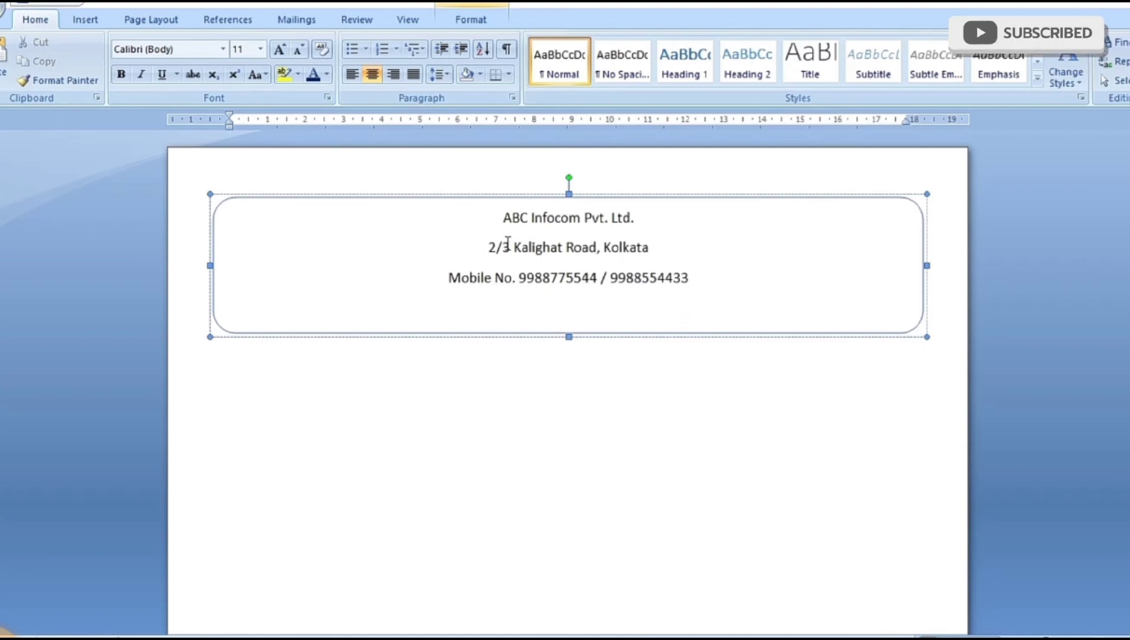
{"action": "left_click", "coordinate": [479, 223]}
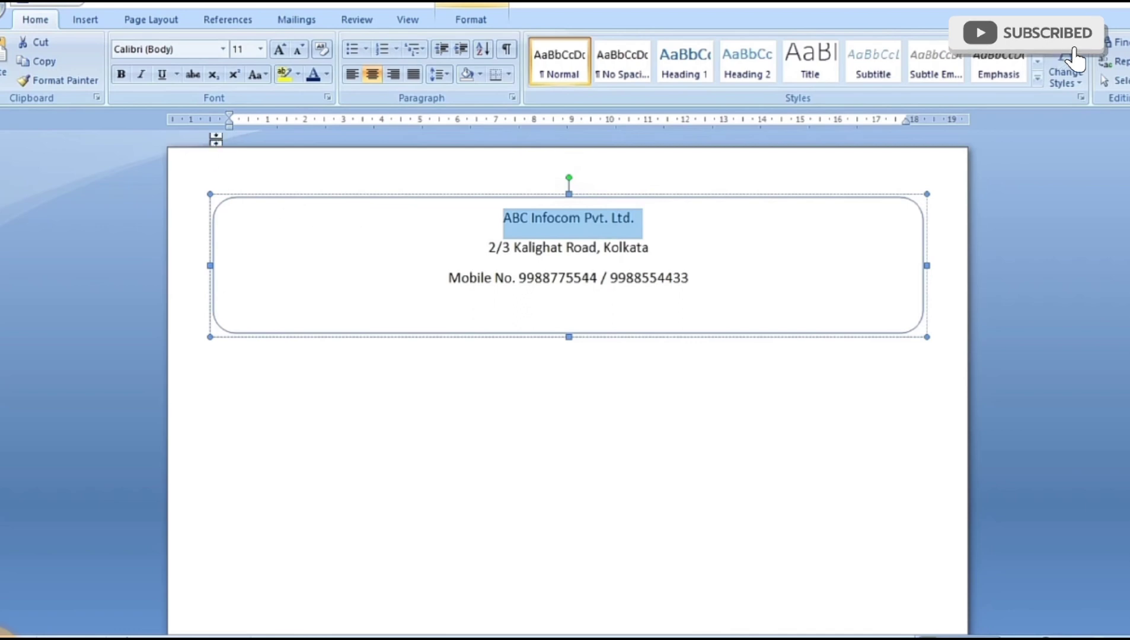
- Format the company name as 22 pt dark red Arial Rounded MT Bold
{"action": "left_click", "coordinate": [223, 49]}
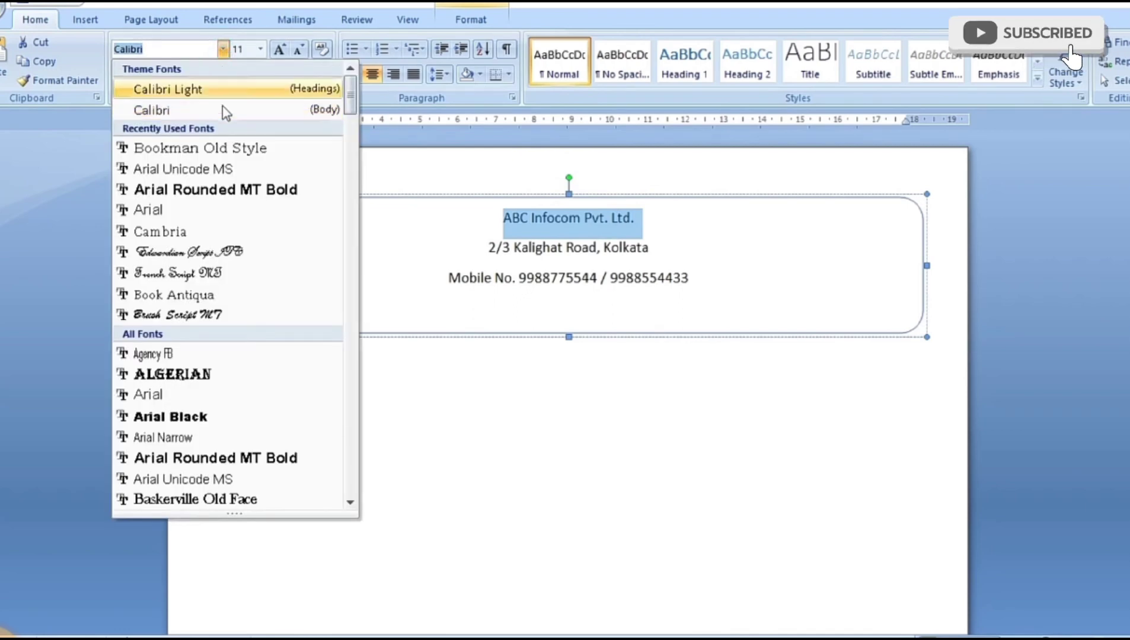
{"action": "left_click", "coordinate": [225, 191]}
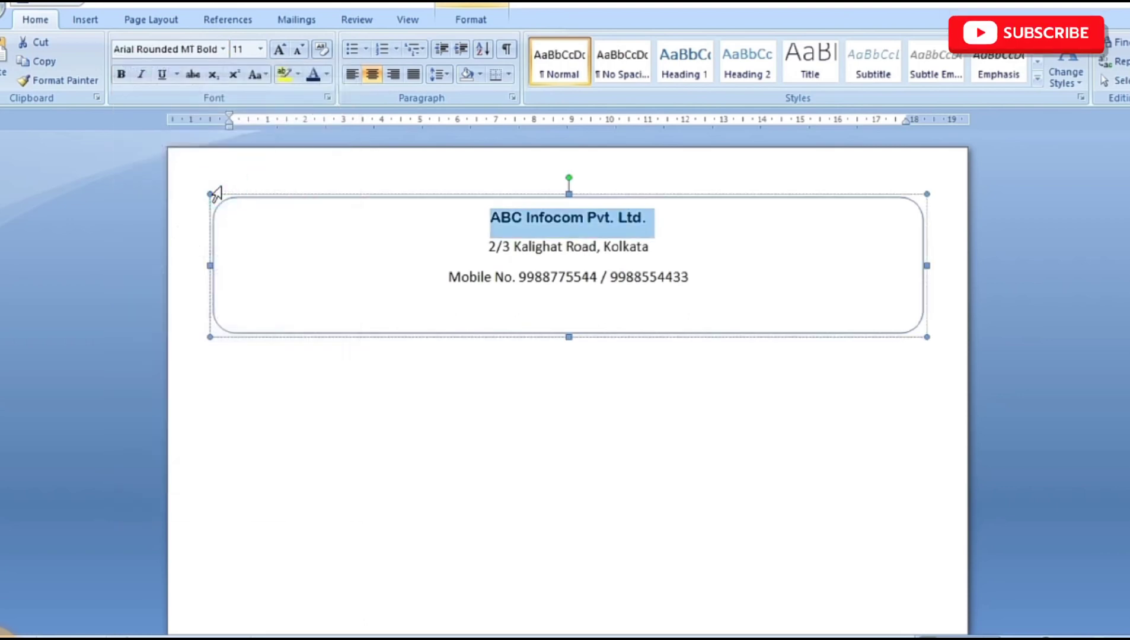
{"action": "left_click", "coordinate": [260, 49]}
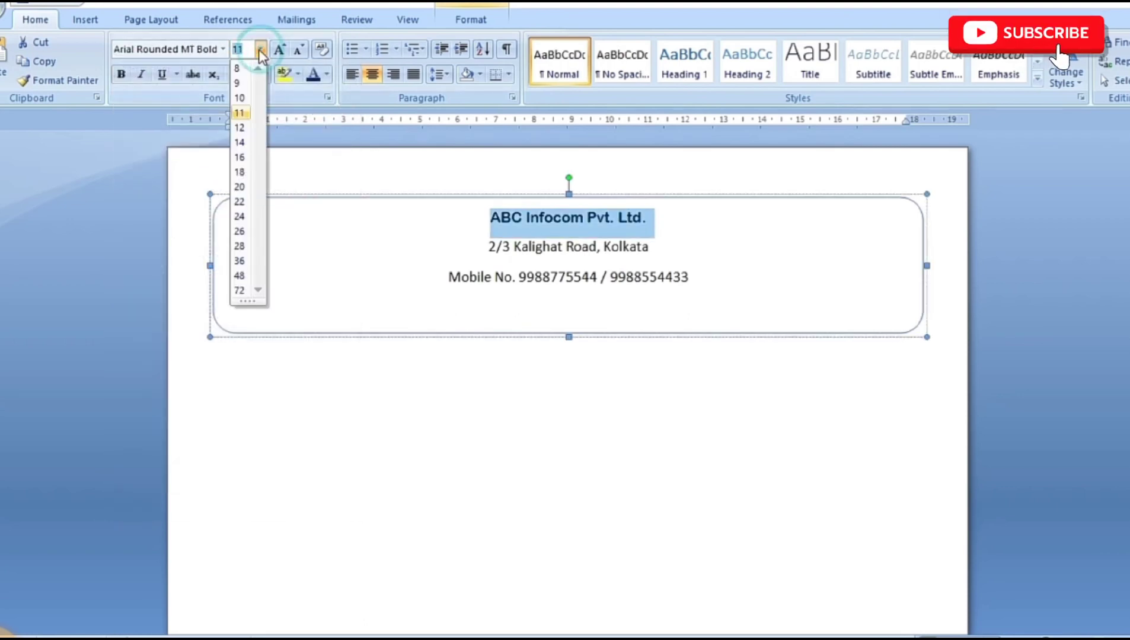
{"action": "left_click", "coordinate": [240, 205]}
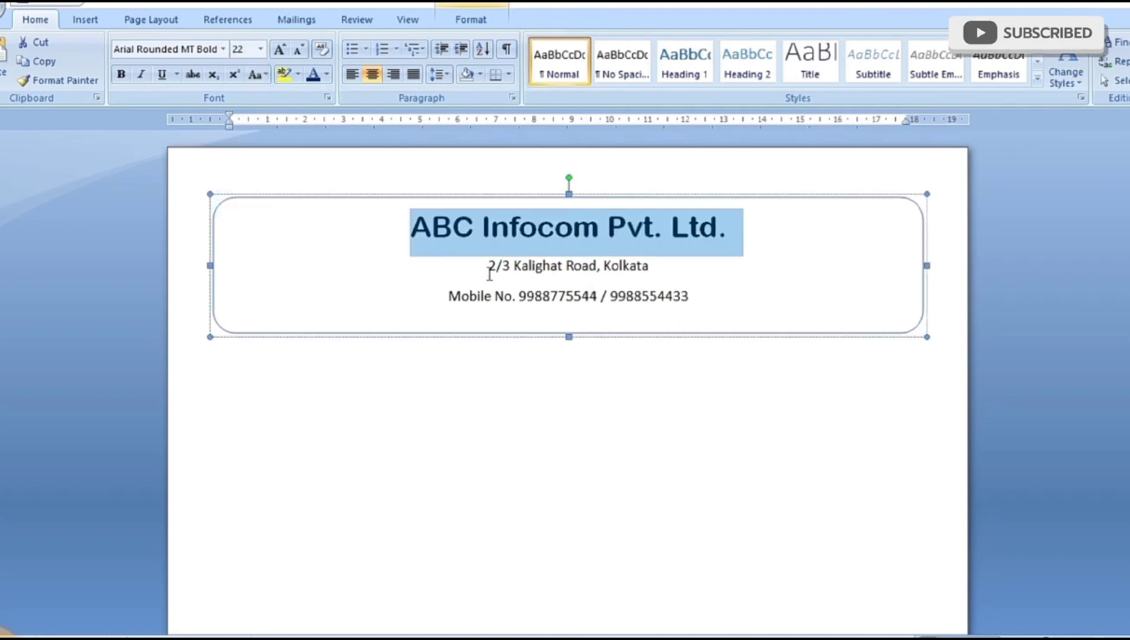
{"action": "left_click", "coordinate": [327, 75]}
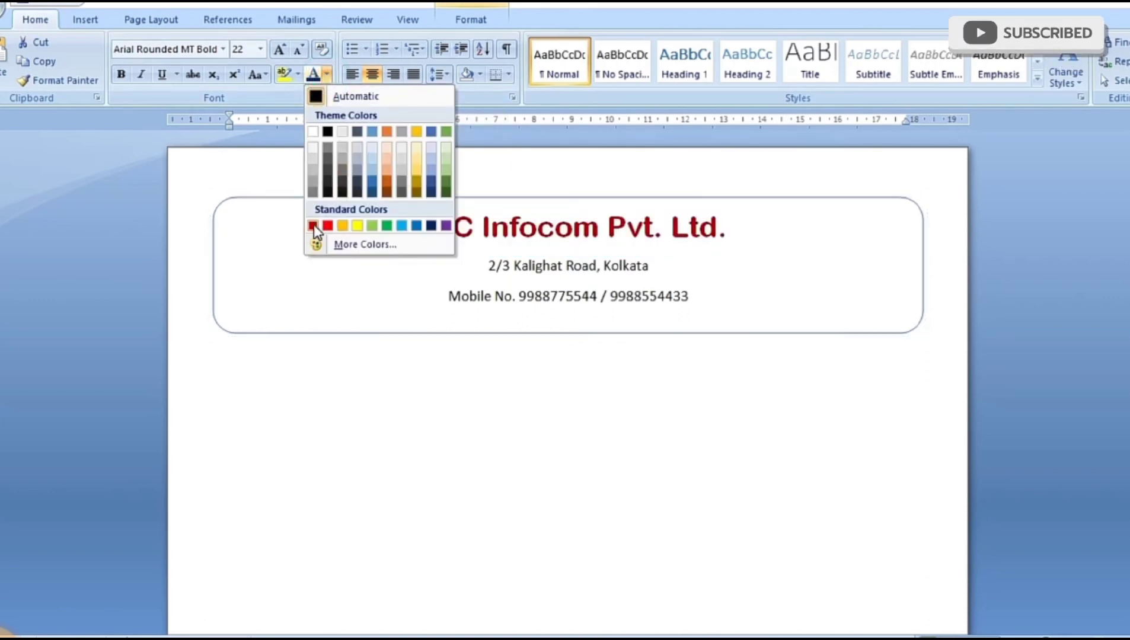
{"action": "left_click", "coordinate": [314, 225]}
- Format the address and mobile number lines in dark blue Bookman Old Style
{"action": "triple_click", "coordinate": [477, 266]}
{"action": "left_click_drag", "start_coordinate": [477, 270], "coordinate": [600, 315]}
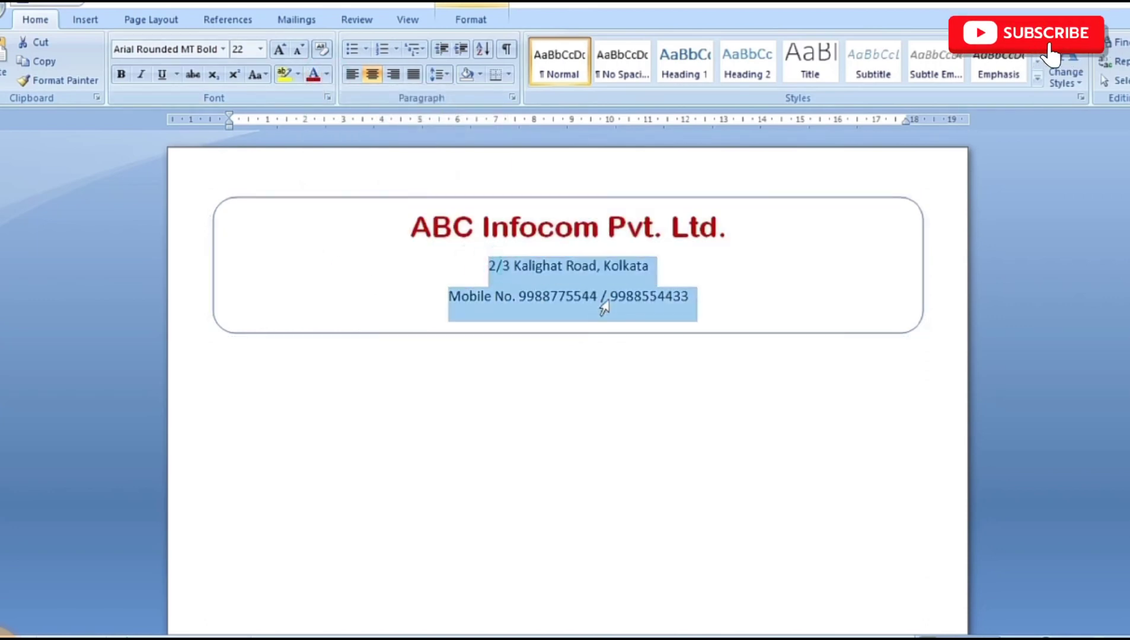
{"action": "left_click", "coordinate": [223, 49]}
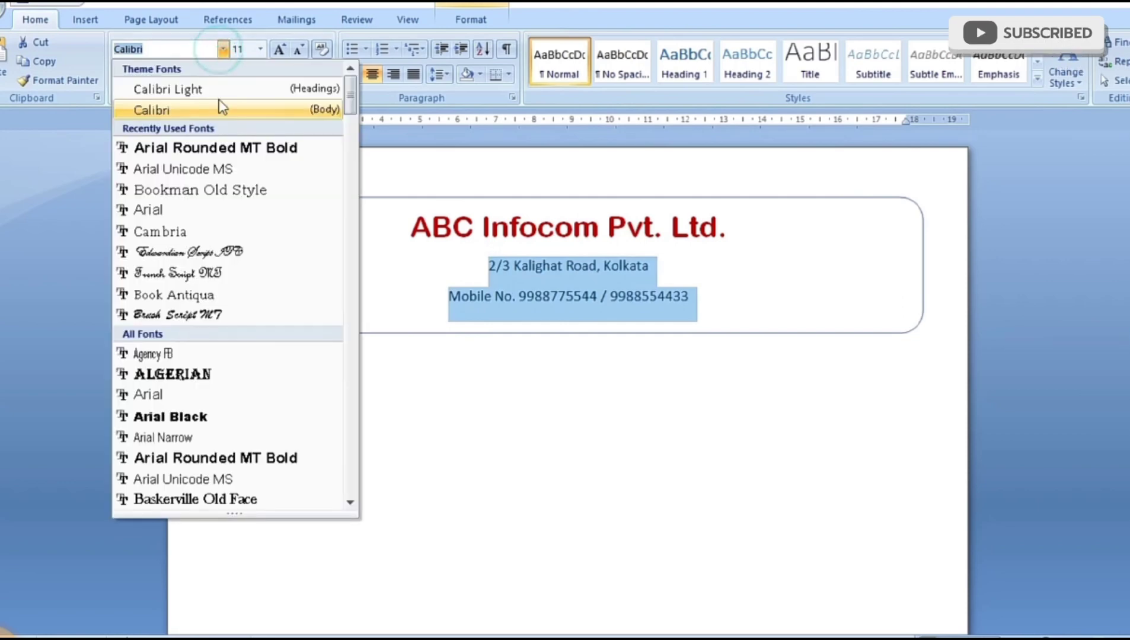
{"action": "left_click", "coordinate": [219, 189]}
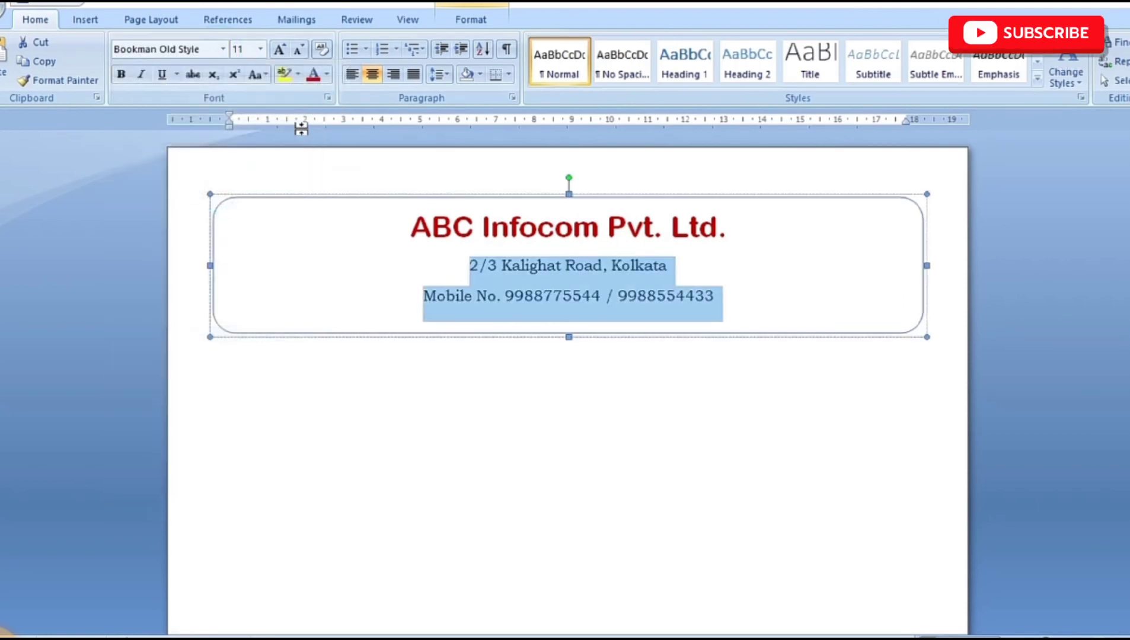
{"action": "left_click", "coordinate": [326, 74]}
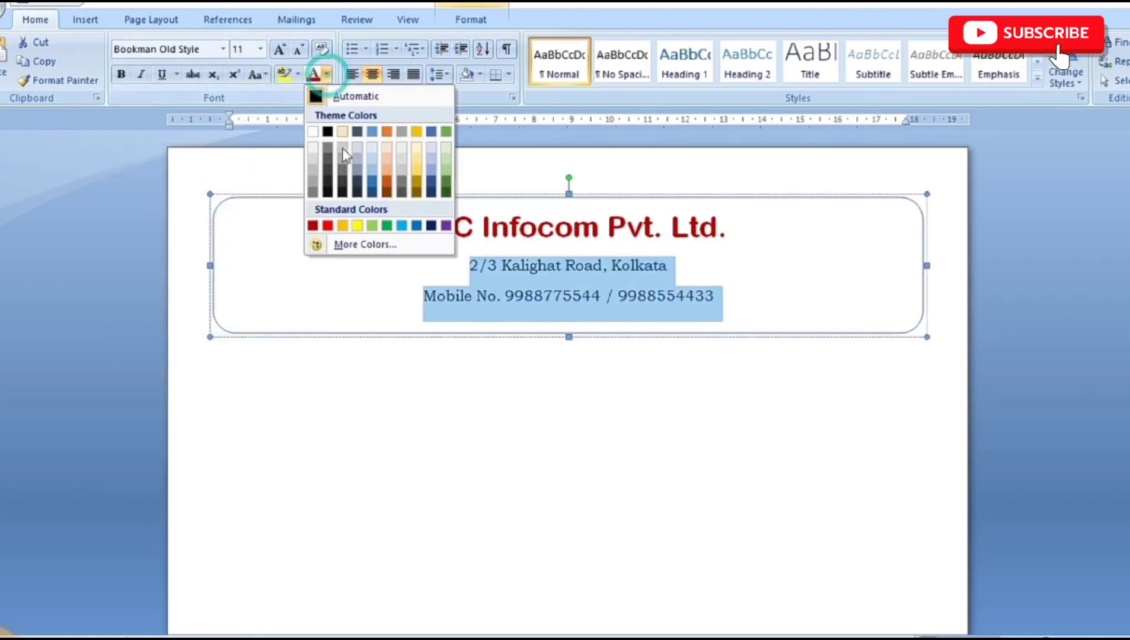
{"action": "left_click", "coordinate": [431, 225]}
{"action": "left_click", "coordinate": [501, 520]}
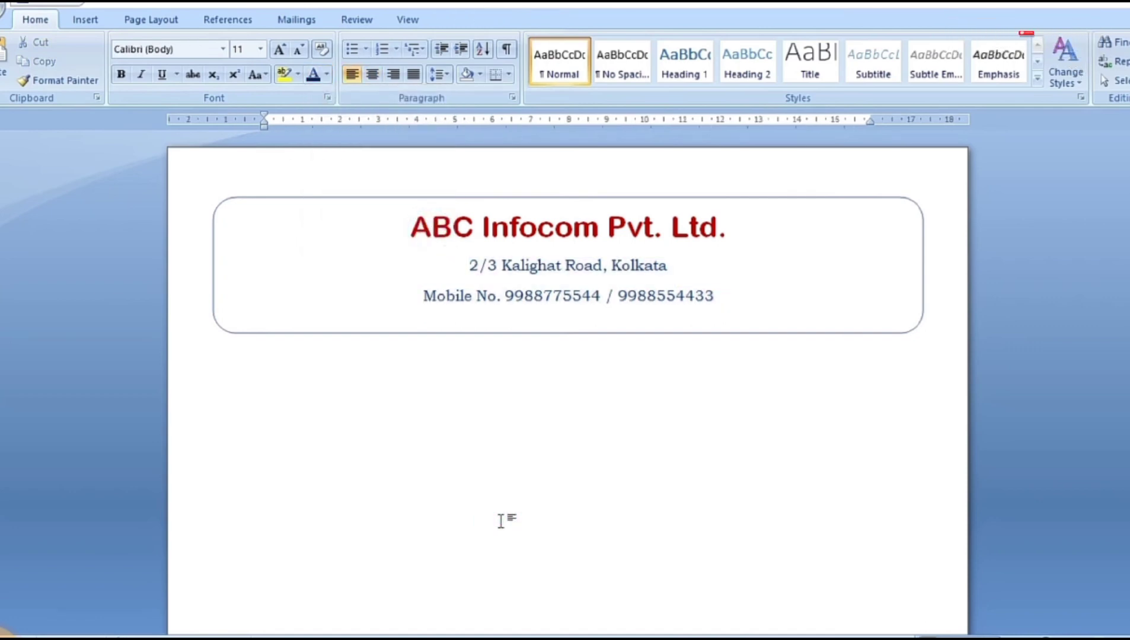
- Below the header box, type a centred INVOICE title and start a new line
{"action": "scroll", "coordinate": [501, 521], "scroll_direction": "down", "scroll_amount": 1}
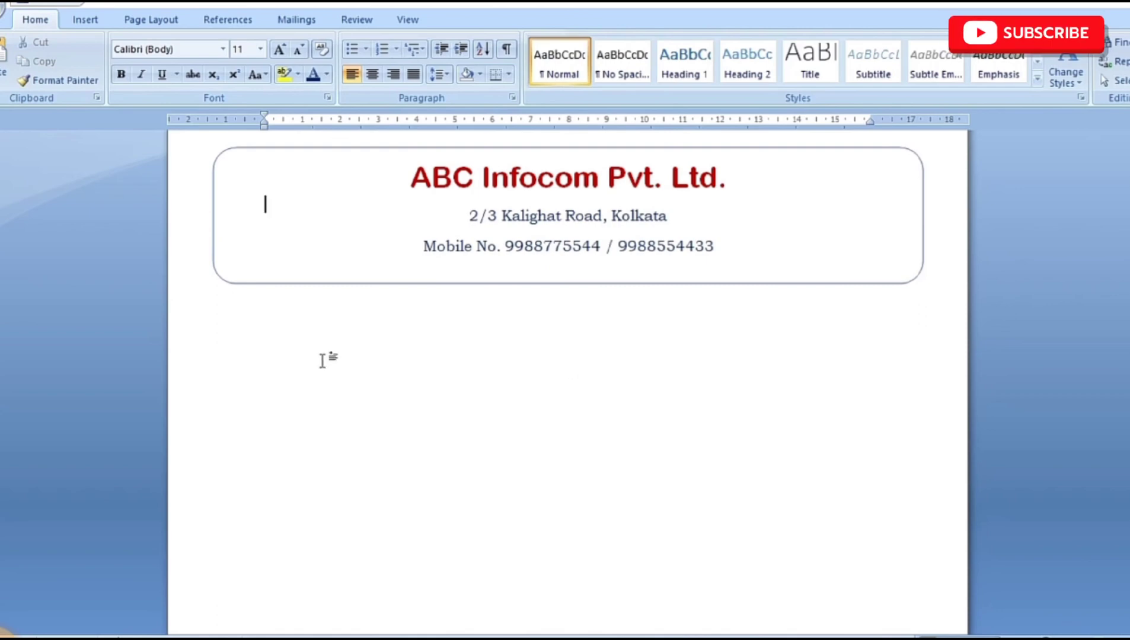
{"action": "left_click", "coordinate": [271, 308]}
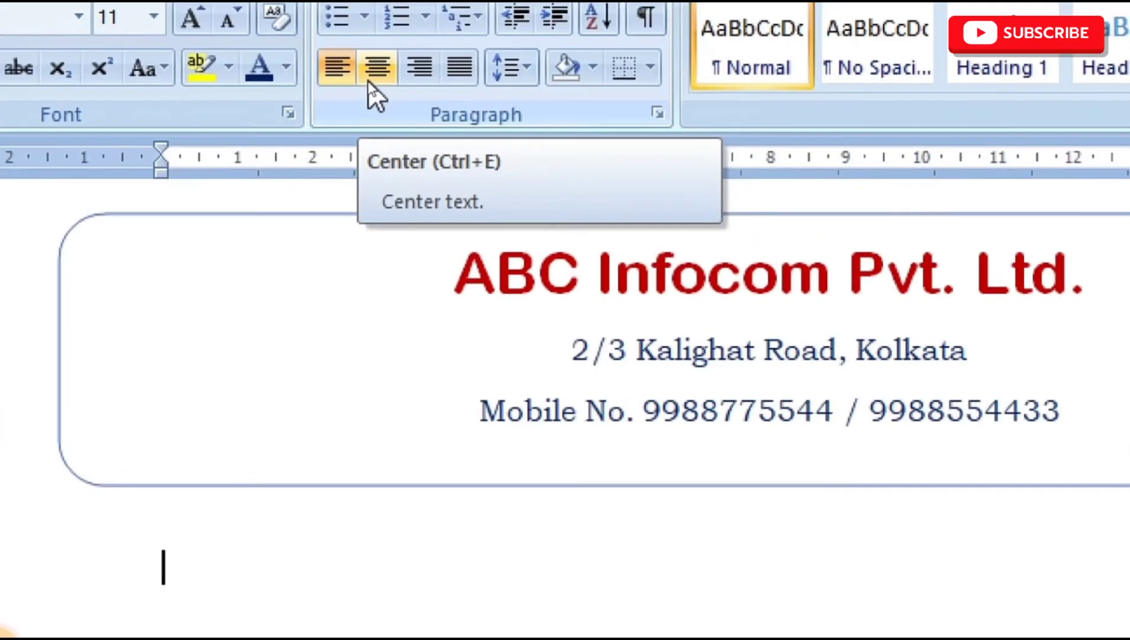
{"action": "left_click", "coordinate": [368, 82]}
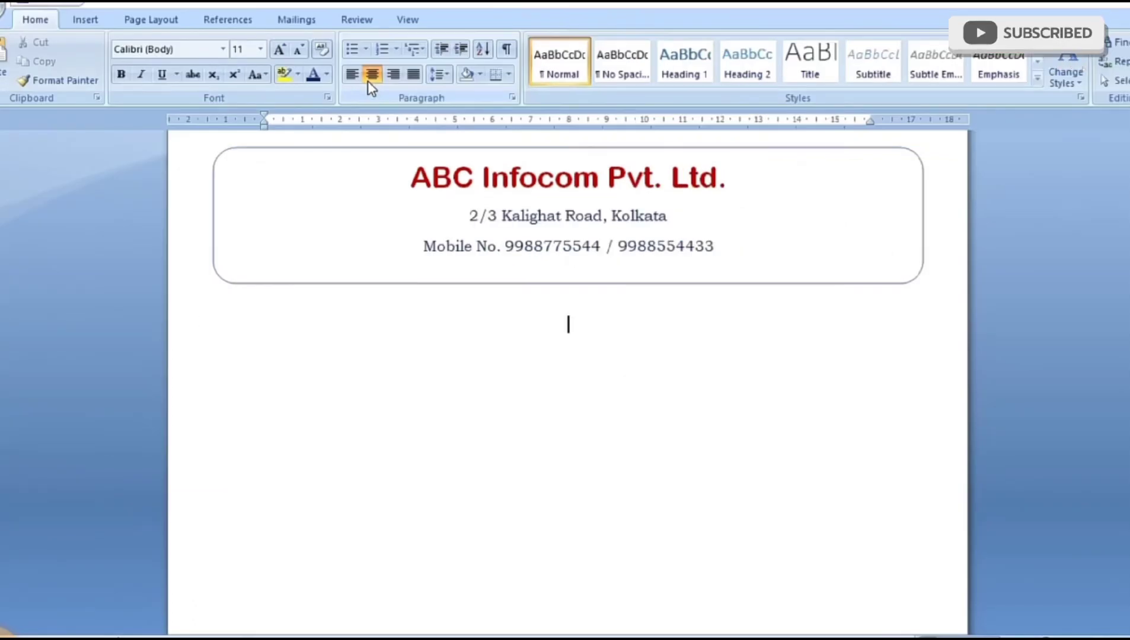
{"action": "type", "text": "INVOICE"}
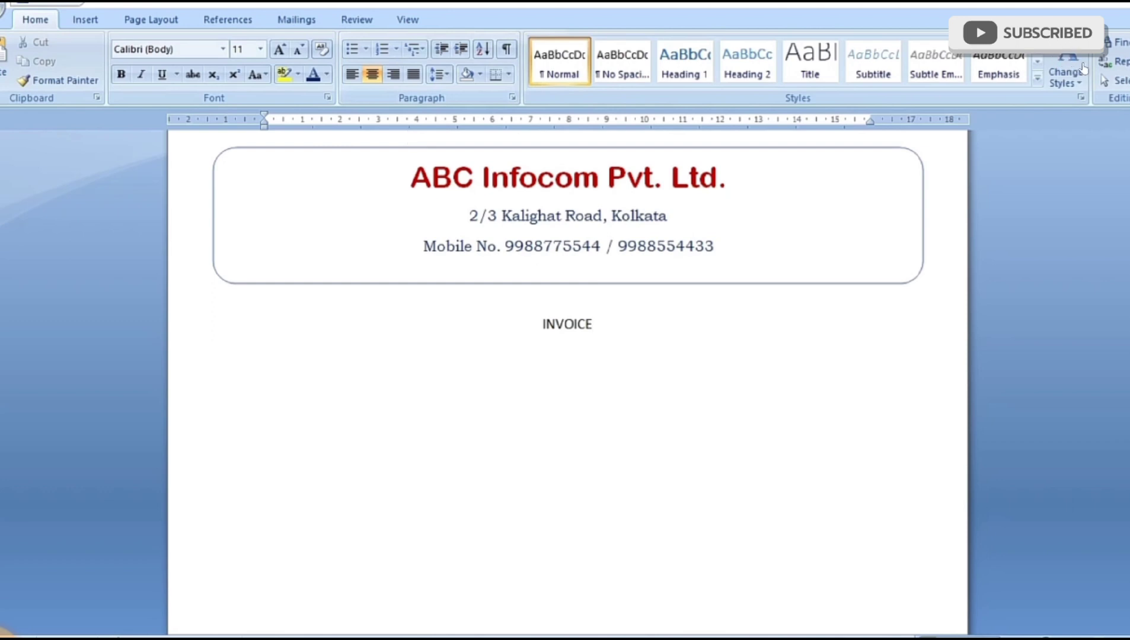
{"action": "key", "text": "Return"}
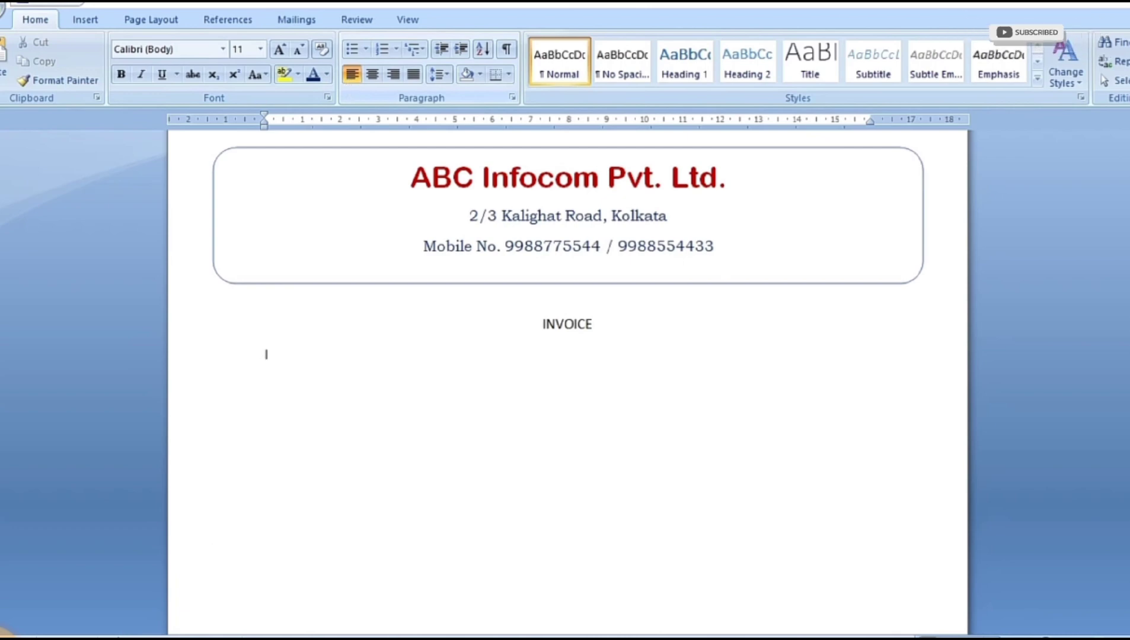
- Type an Invoice No. blank and a 'Date: __/__/__' field tabbed right, then start a new line
{"action": "type", "text": "Invoice No."}
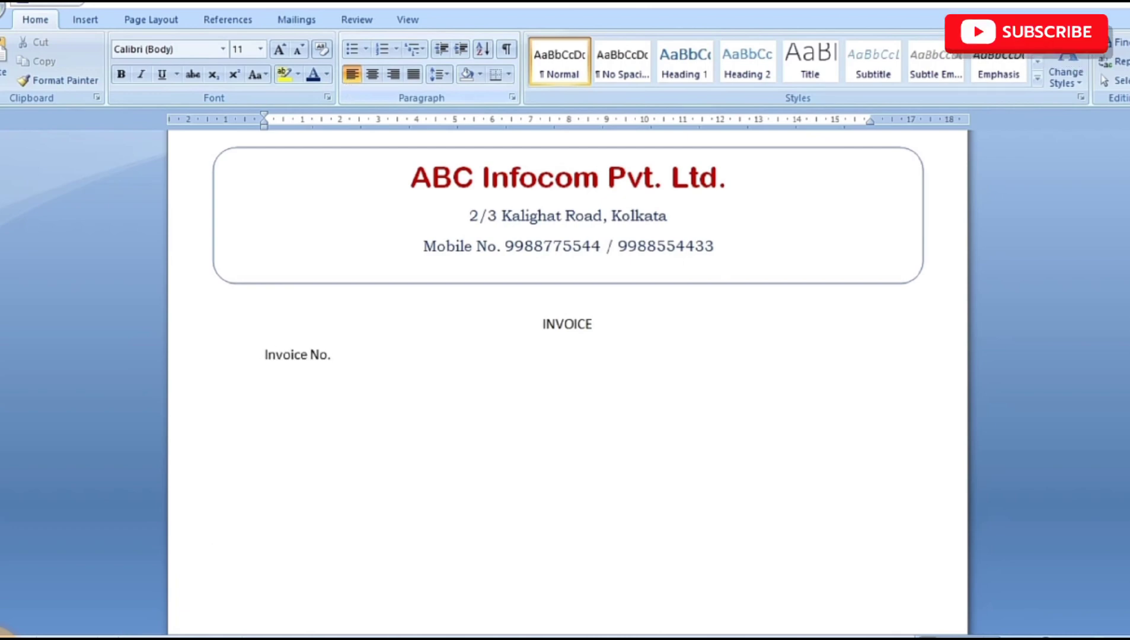
{"action": "type", "text": " _________"}
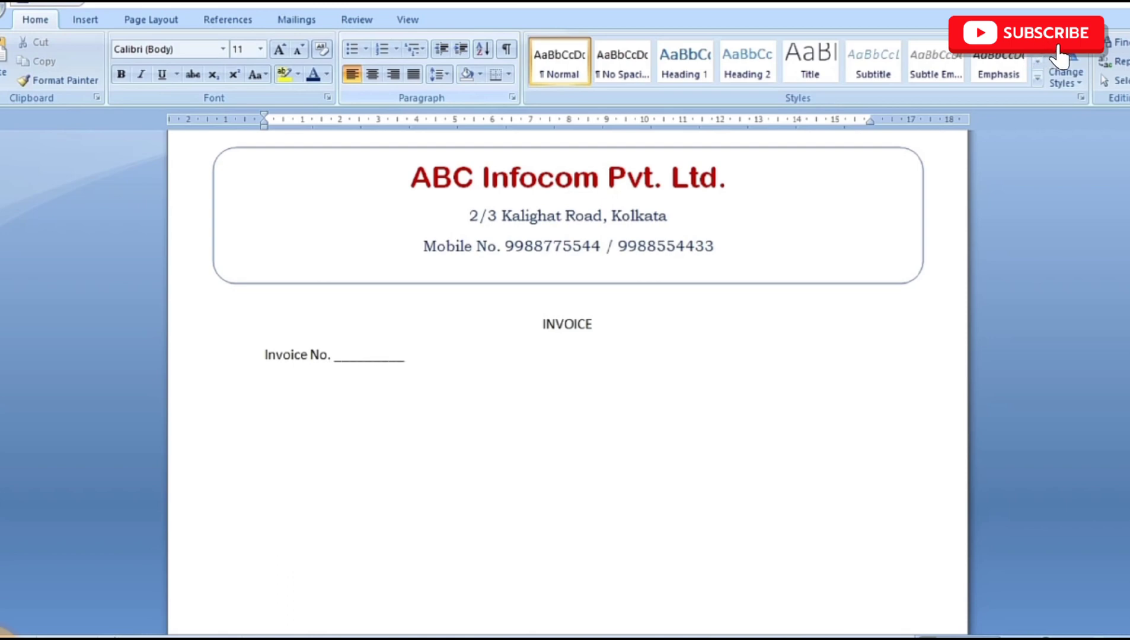
{"action": "type", "text": "_"}
{"action": "type", "text": " Date"}
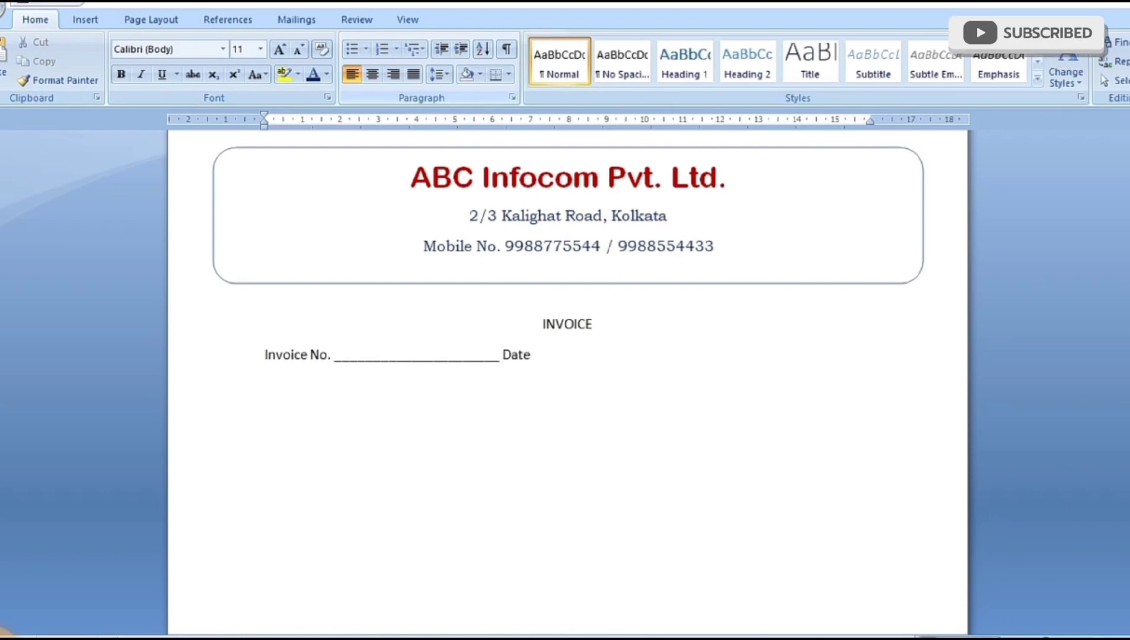
{"action": "type", "text": ":"}
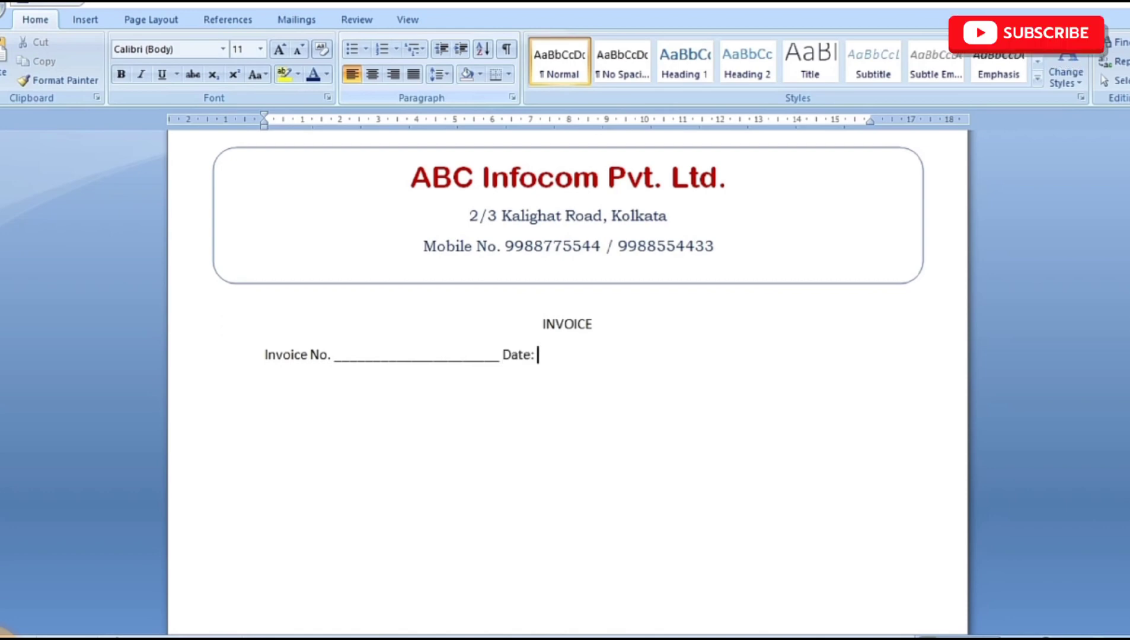
{"action": "type", "text": "____"}
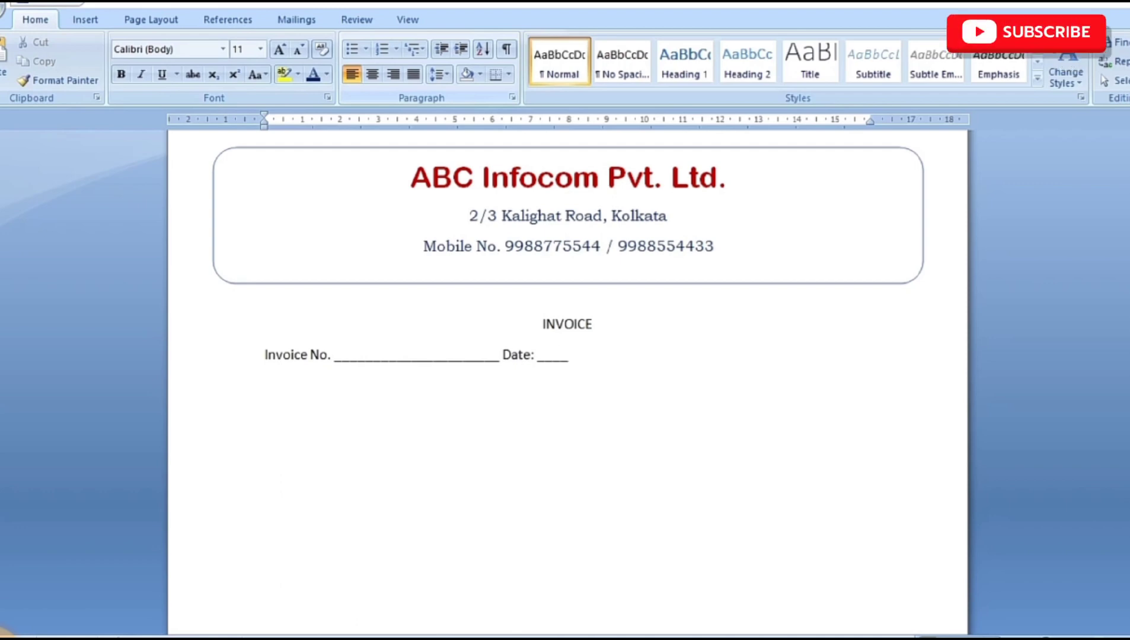
{"action": "type", "text": "/ _"}
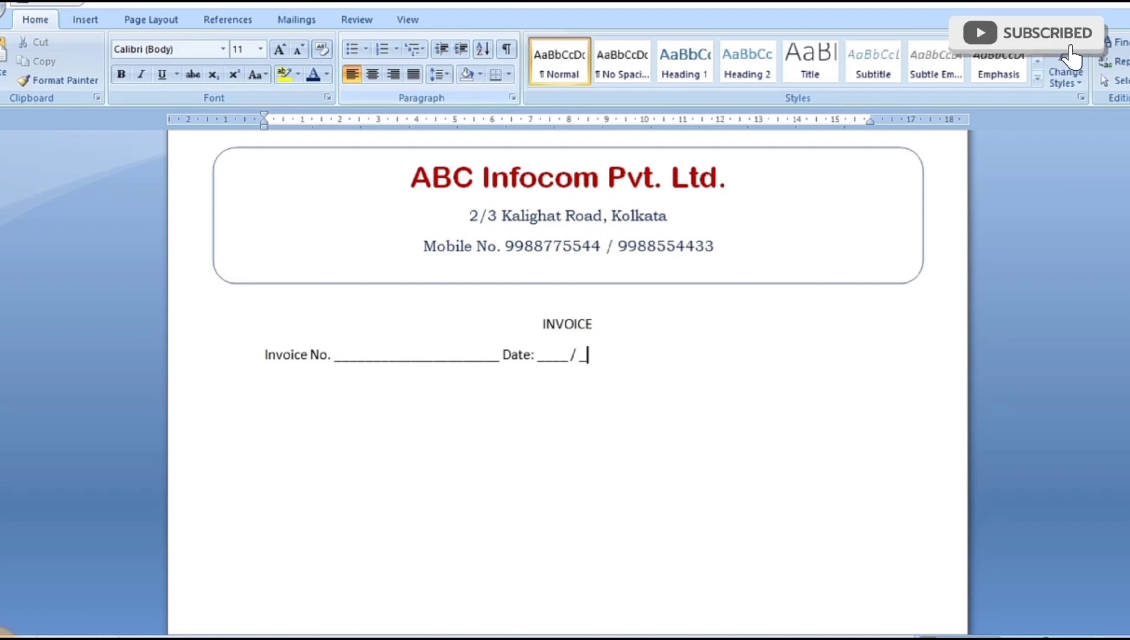
{"action": "type", "text": "___/"}
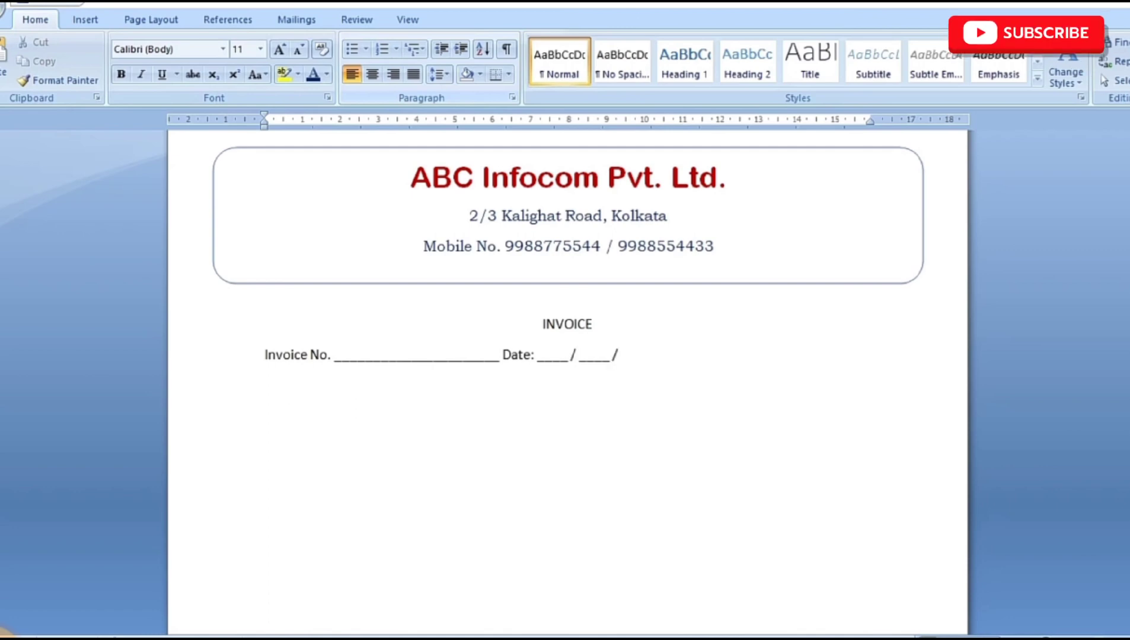
{"action": "type", "text": " _"}
{"action": "type", "text": "___"}
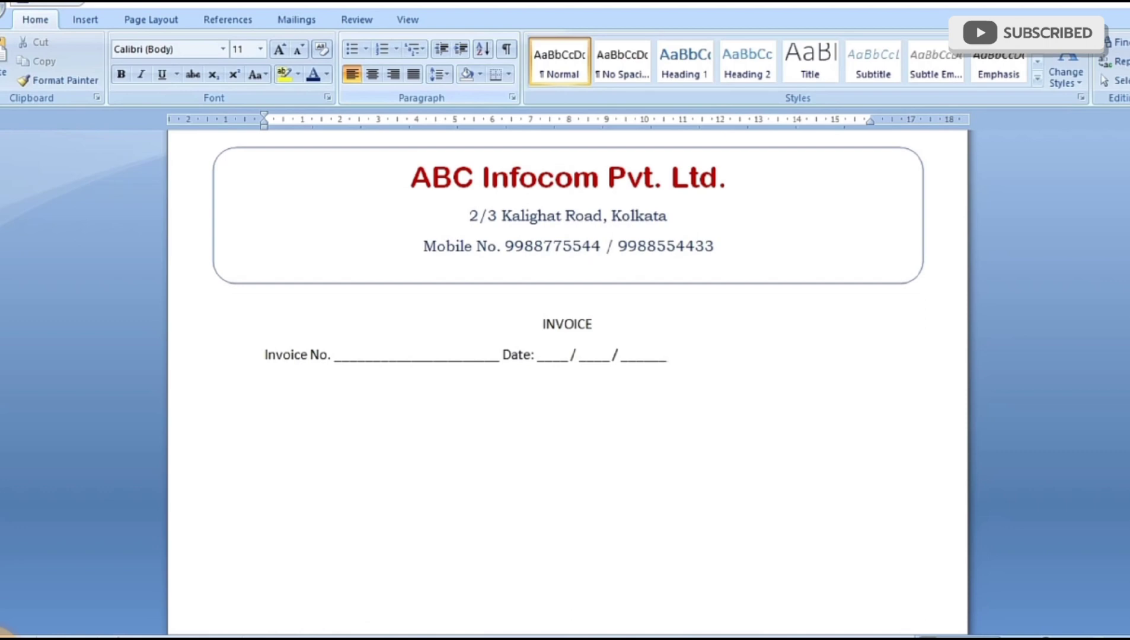
{"action": "left_click", "coordinate": [501, 354]}
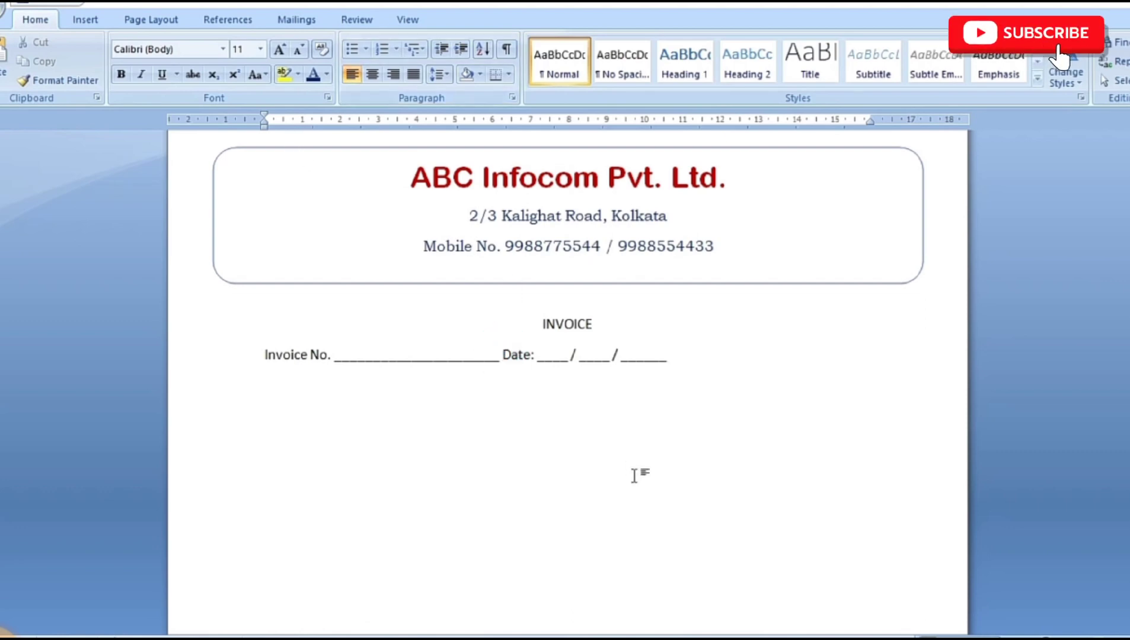
{"action": "key", "text": "Tab"}
{"action": "key", "text": "Tab"}
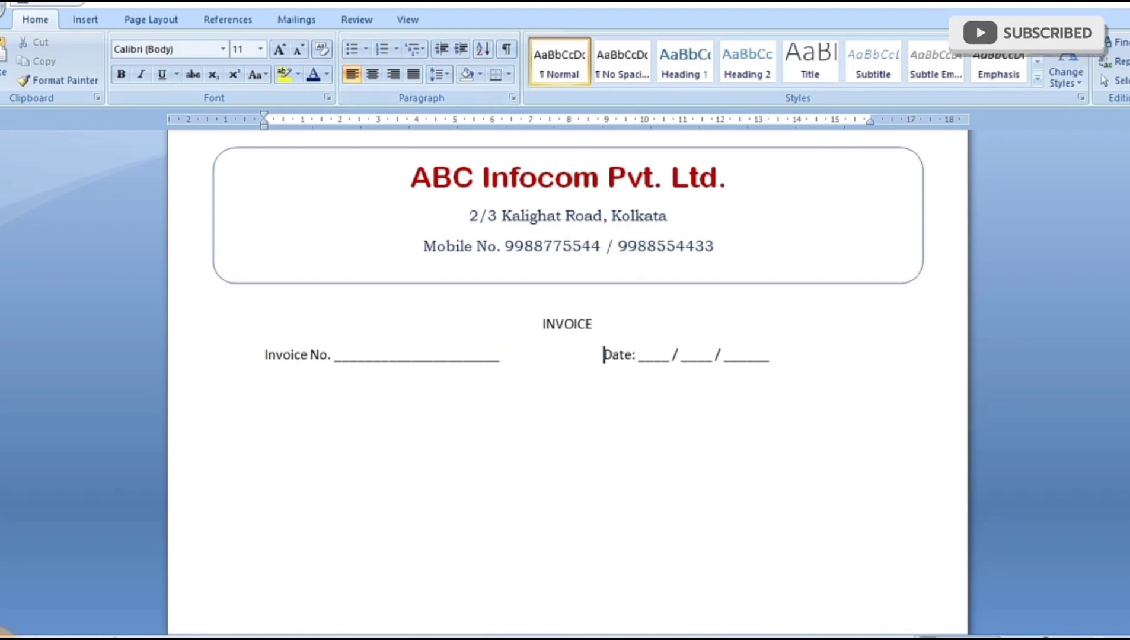
{"action": "key", "text": "Tab"}
{"action": "key", "text": "Tab"}
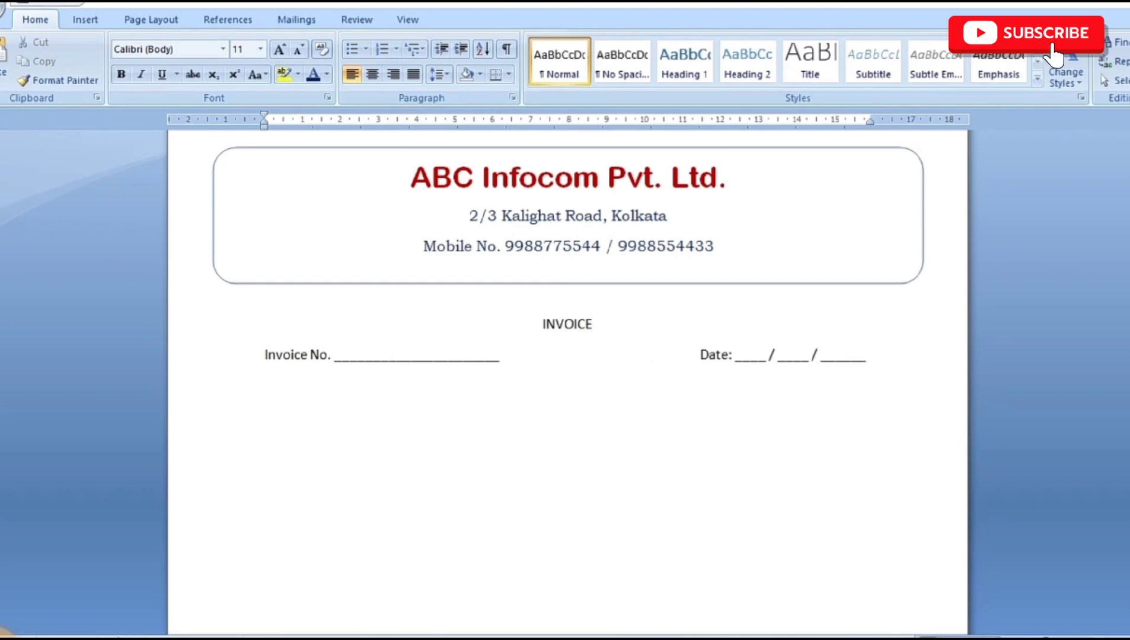
{"action": "left_click", "coordinate": [881, 363]}
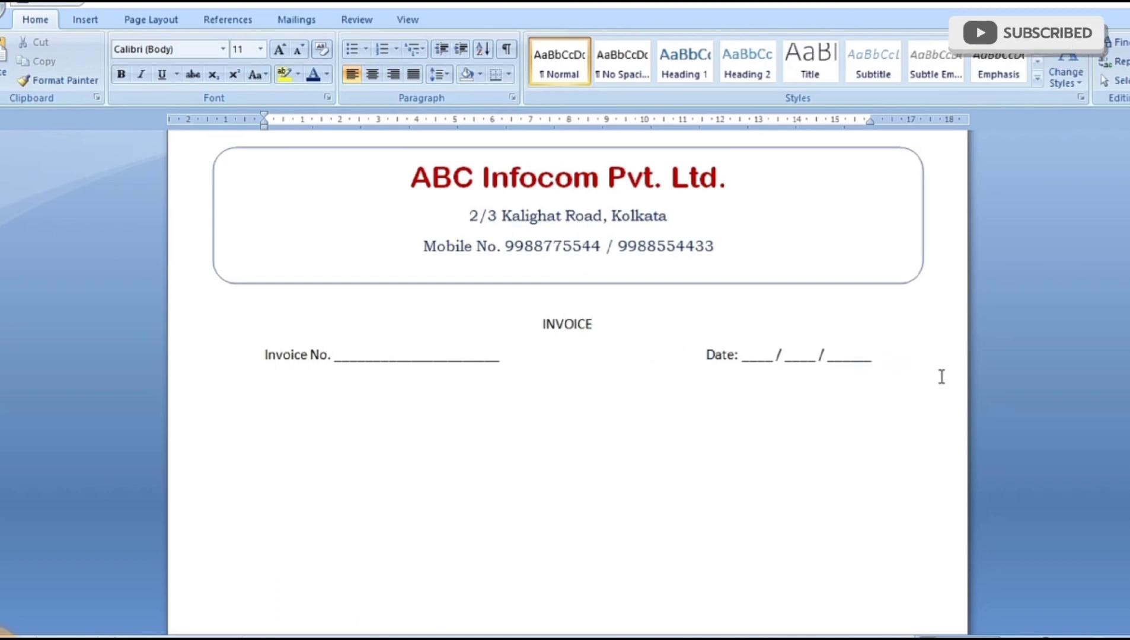
{"action": "key", "text": "Return"}
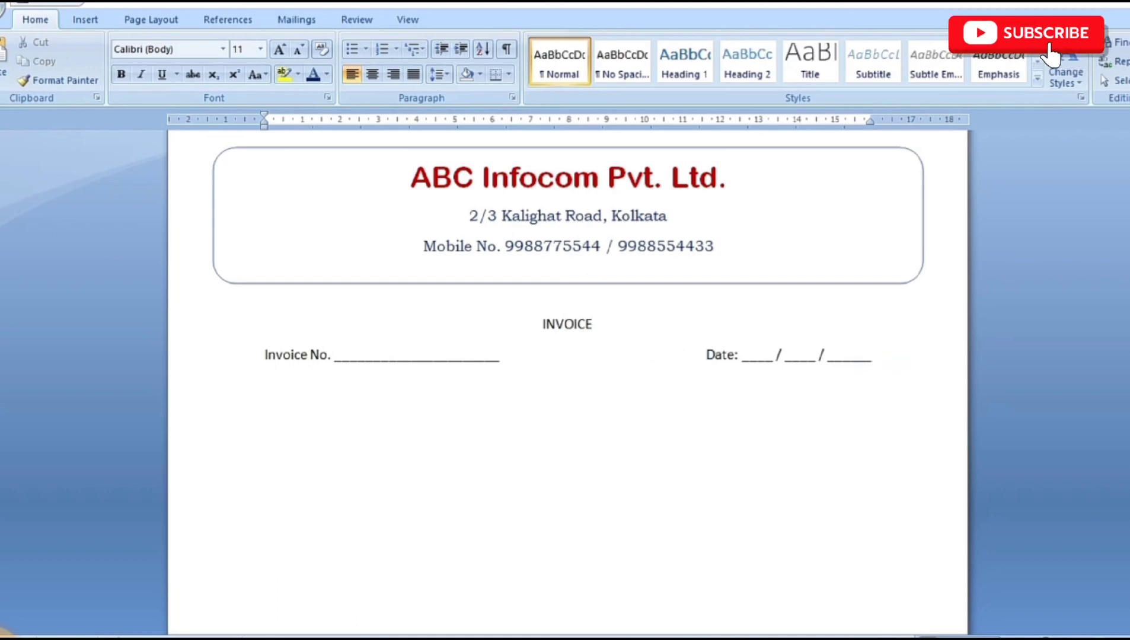
- Type Name, Address, and Mobile No lines, each followed by an underscore blank
{"action": "type", "text": "Name"}
{"action": "type", "text": "________________________________________________________________________ "}
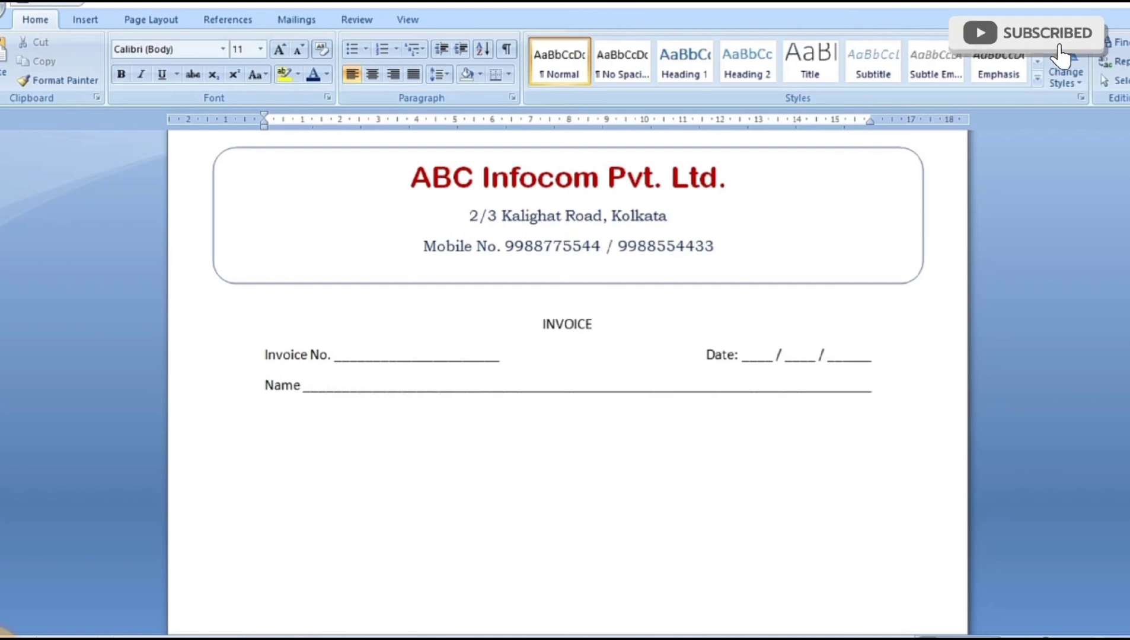
{"action": "type", "text": "A"}
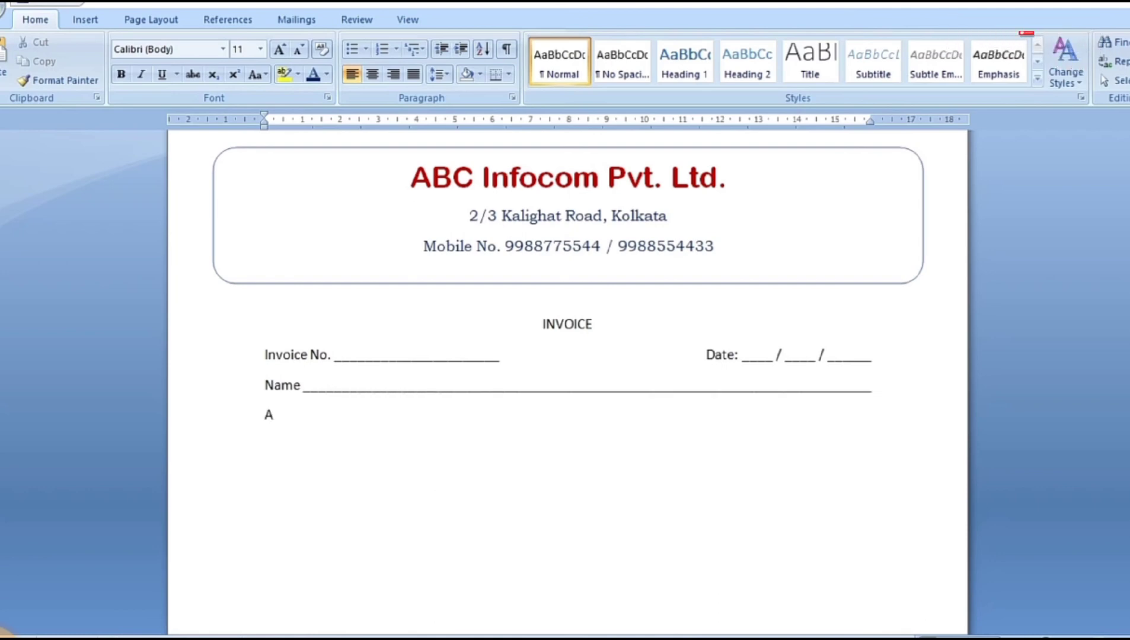
{"action": "type", "text": "ddress"}
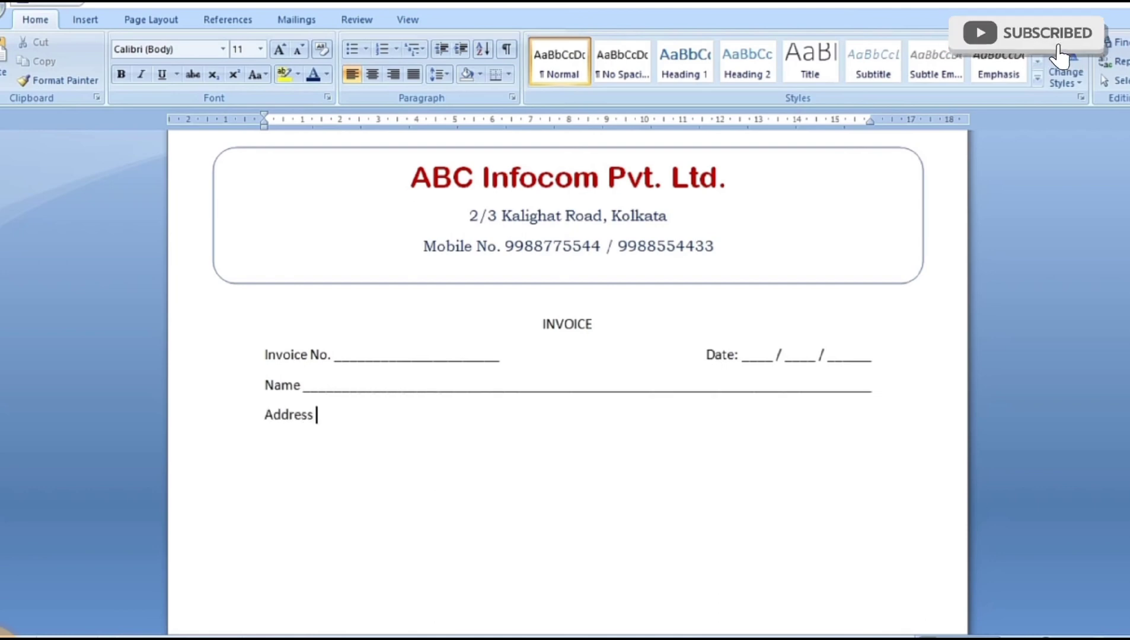
{"action": "type", "text": " ___________________________"}
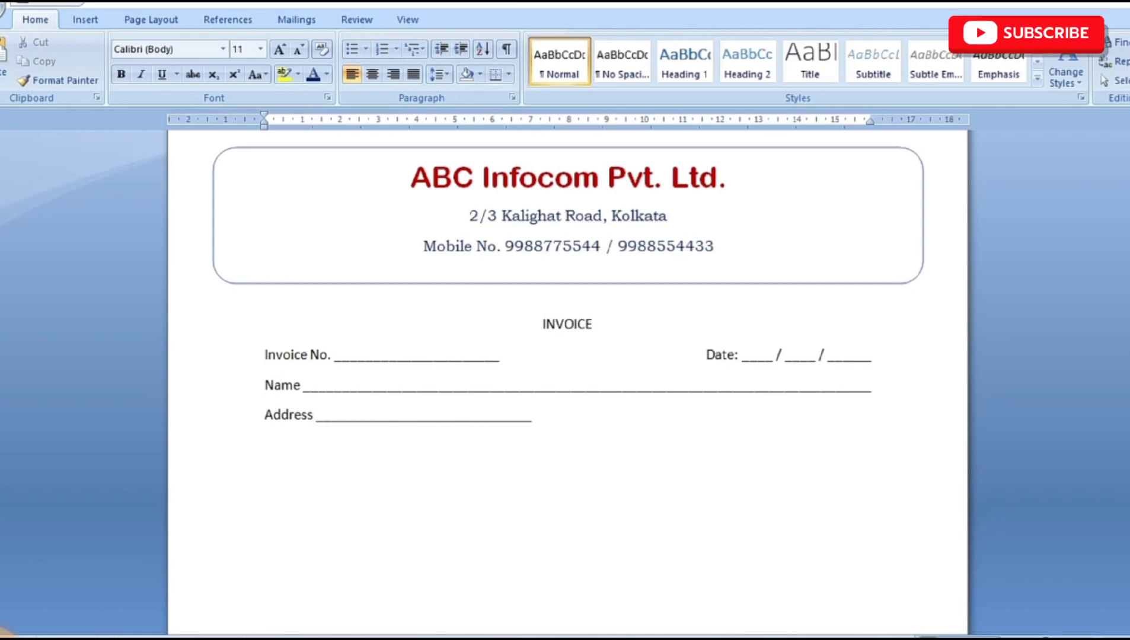
{"action": "type", "text": "____________________________________________________________________________"}
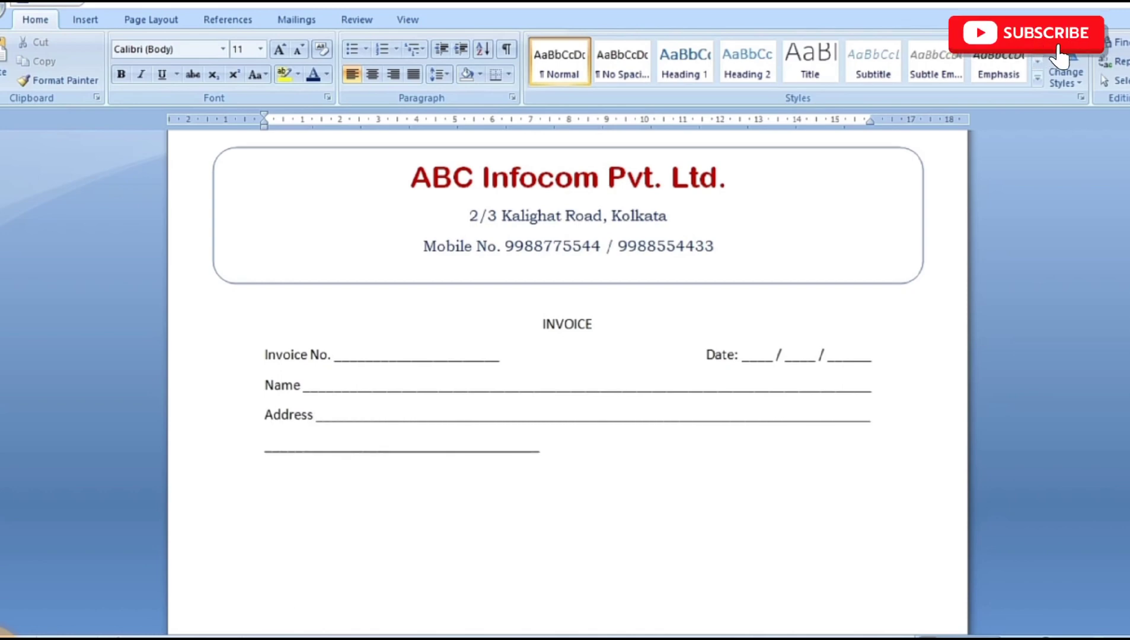
{"action": "type", "text": "Mobile"}
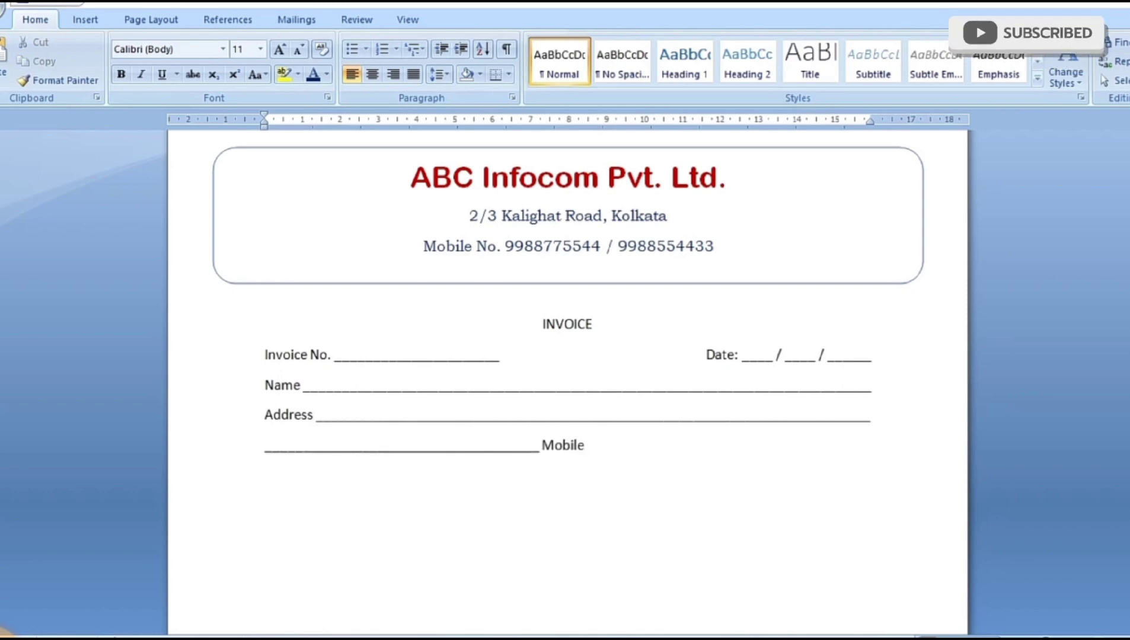
{"action": "type", "text": " No"}
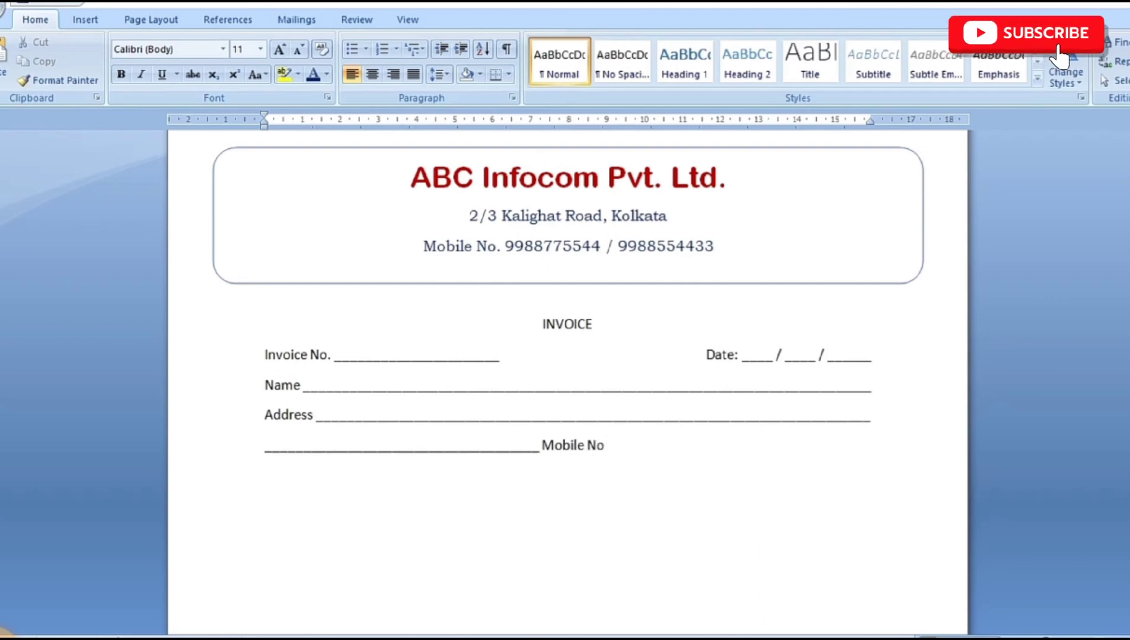
{"action": "type", "text": "_________________________________"}
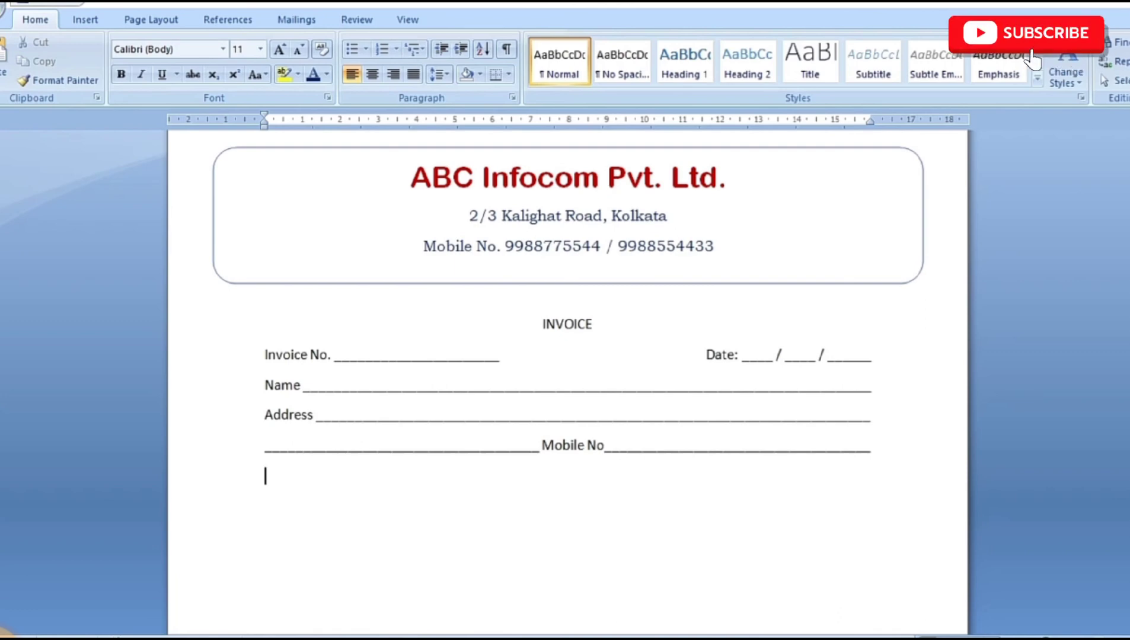
{"action": "scroll", "coordinate": [940, 396], "scroll_direction": "down", "scroll_amount": 1}
- Insert a 5-column by 4-row table using the Insert tab's table picker
{"action": "scroll", "coordinate": [935, 412], "scroll_direction": "down", "scroll_amount": 4}
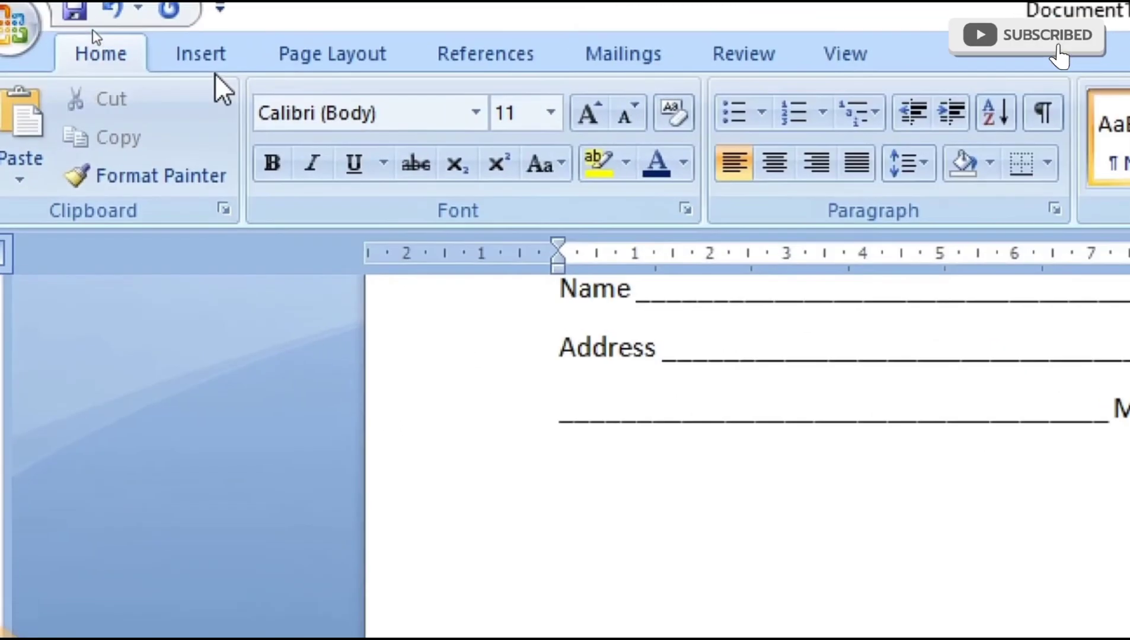
{"action": "left_click", "coordinate": [202, 54]}
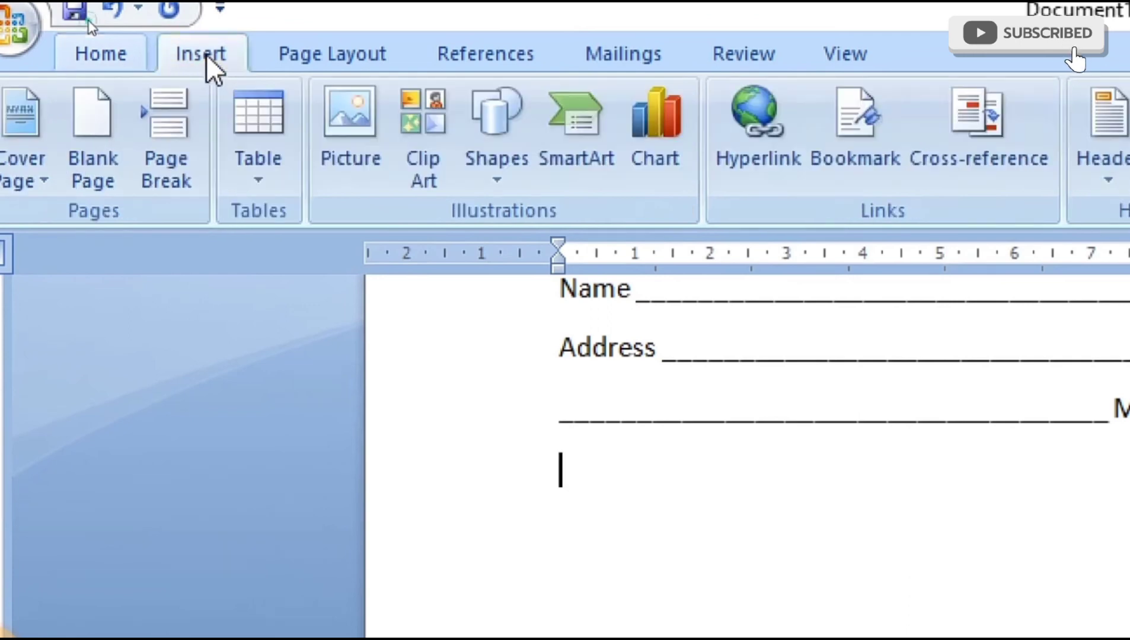
{"action": "left_click", "coordinate": [255, 148]}
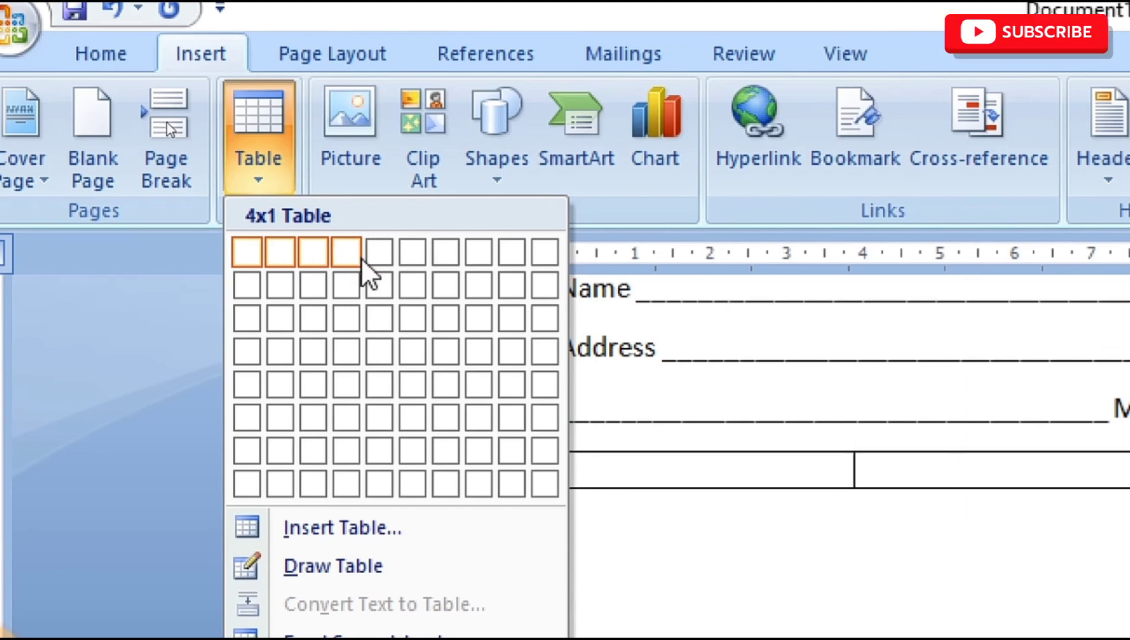
{"action": "left_click", "coordinate": [380, 359]}
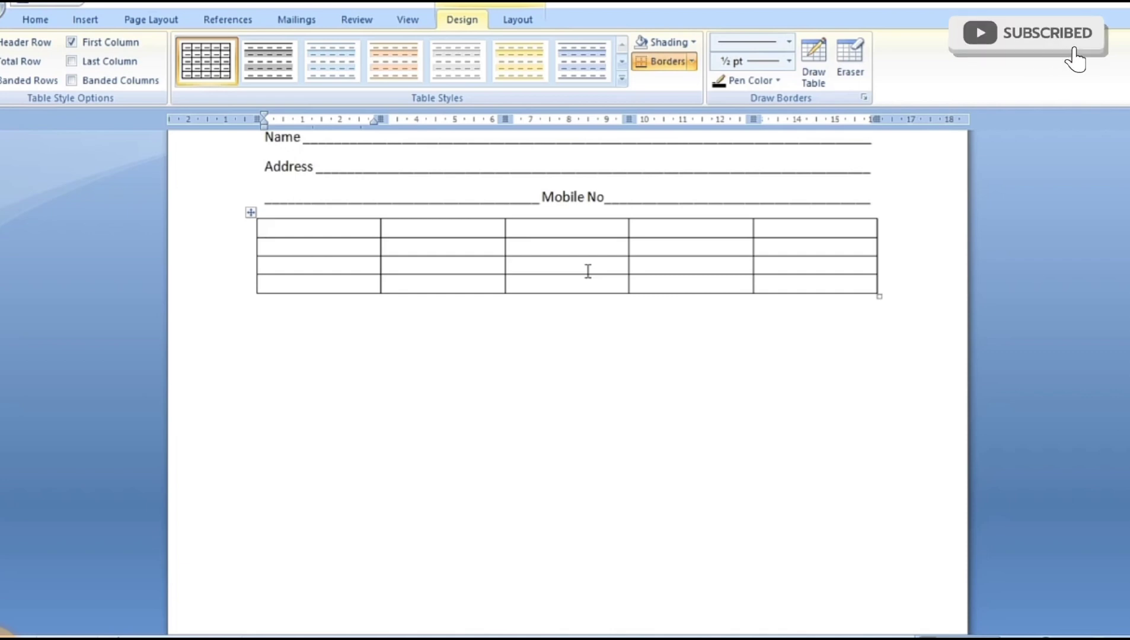
- Fill the header row with Sl No., Description, Qty, Rate and Amount
{"action": "type", "text": "Sl"}
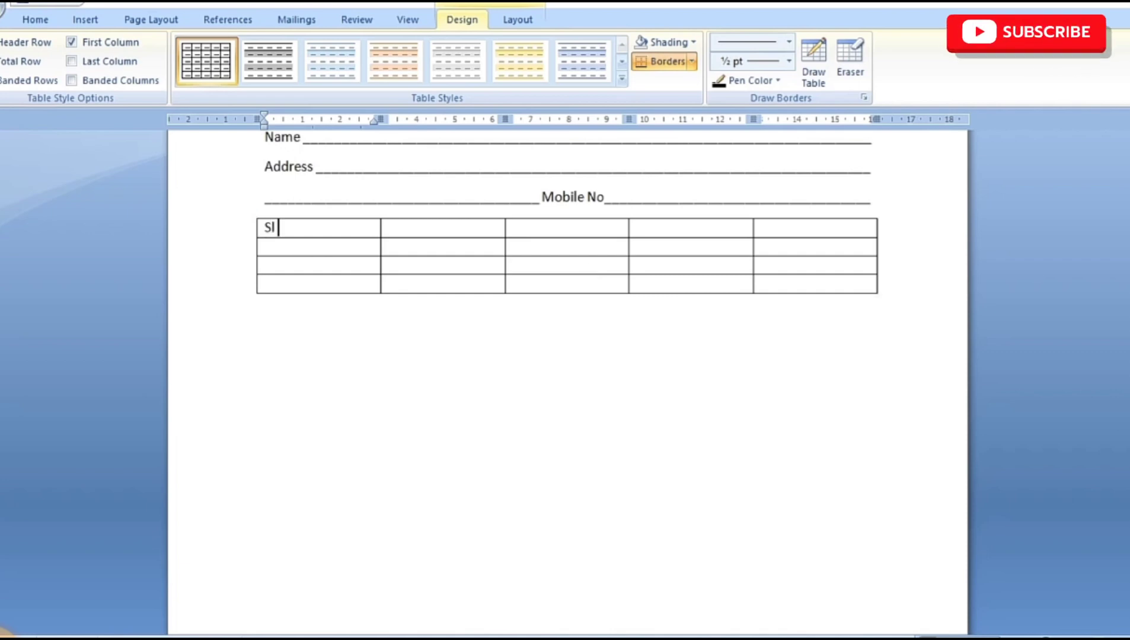
{"action": "type", "text": " No"}
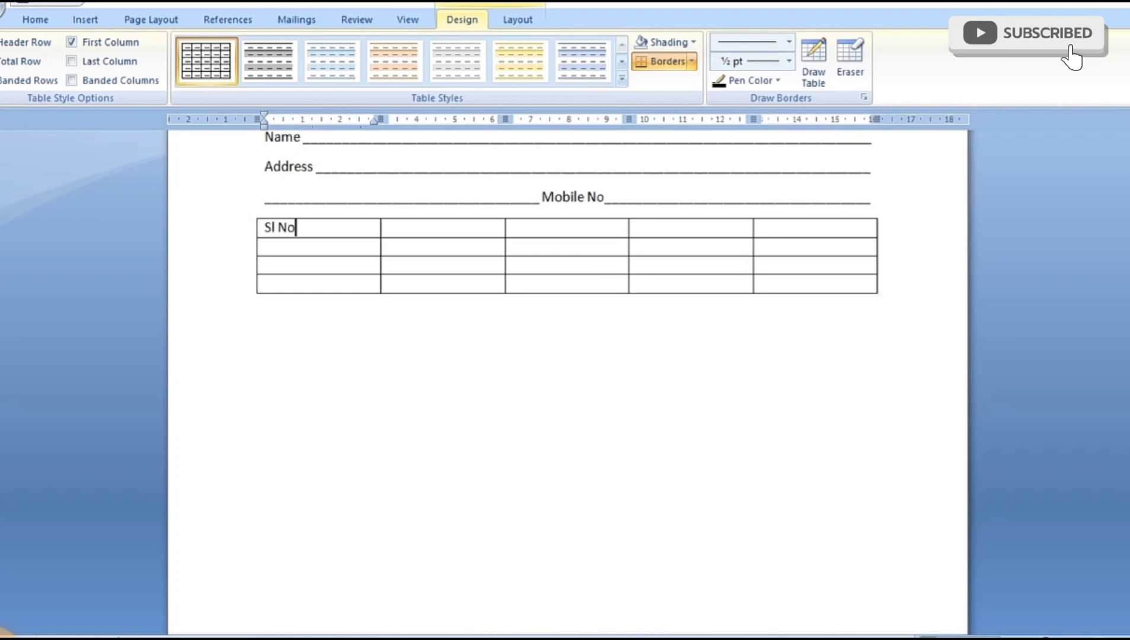
{"action": "type", "text": "."}
{"action": "key", "text": "Tab"}
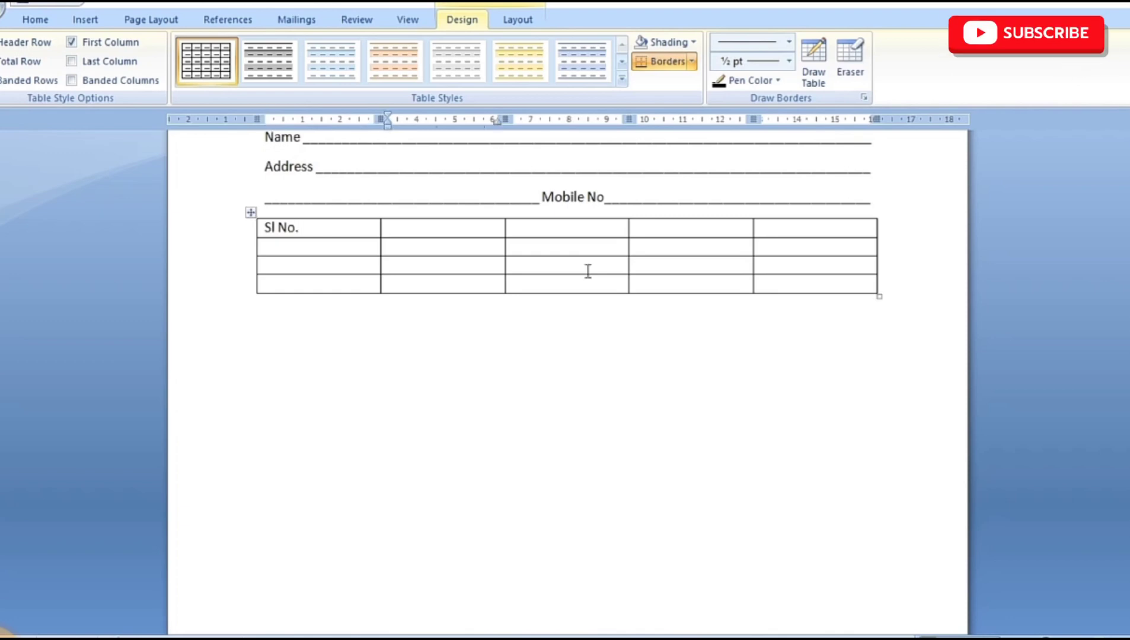
{"action": "type", "text": "Description"}
{"action": "key", "text": "Tab"}
{"action": "type", "text": "Qt"}
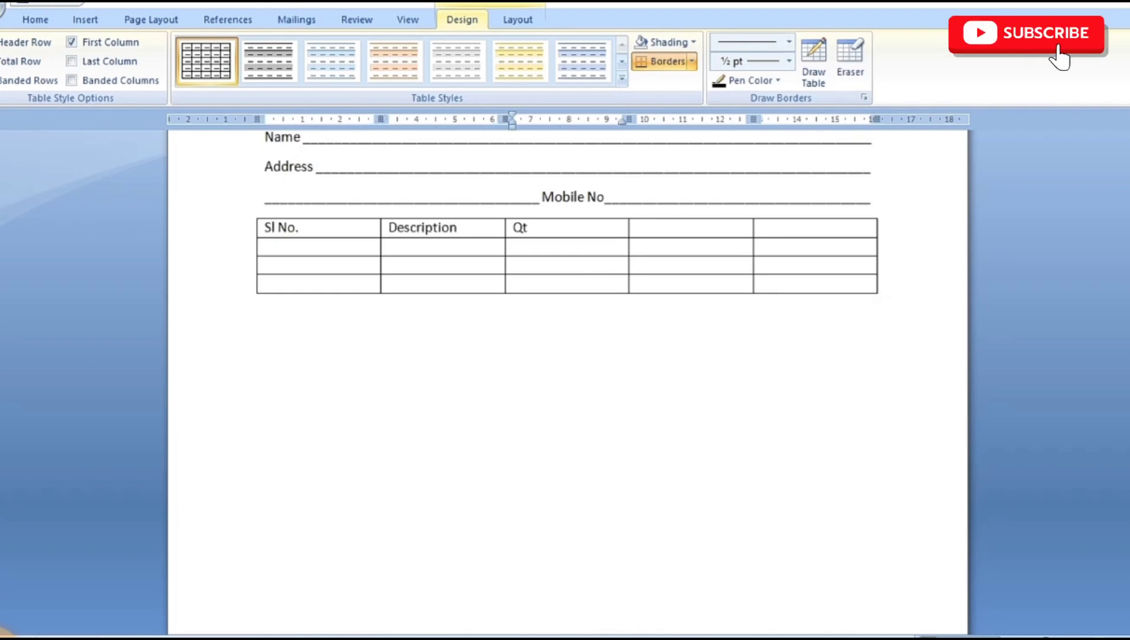
{"action": "type", "text": "y"}
{"action": "key", "text": "Tab"}
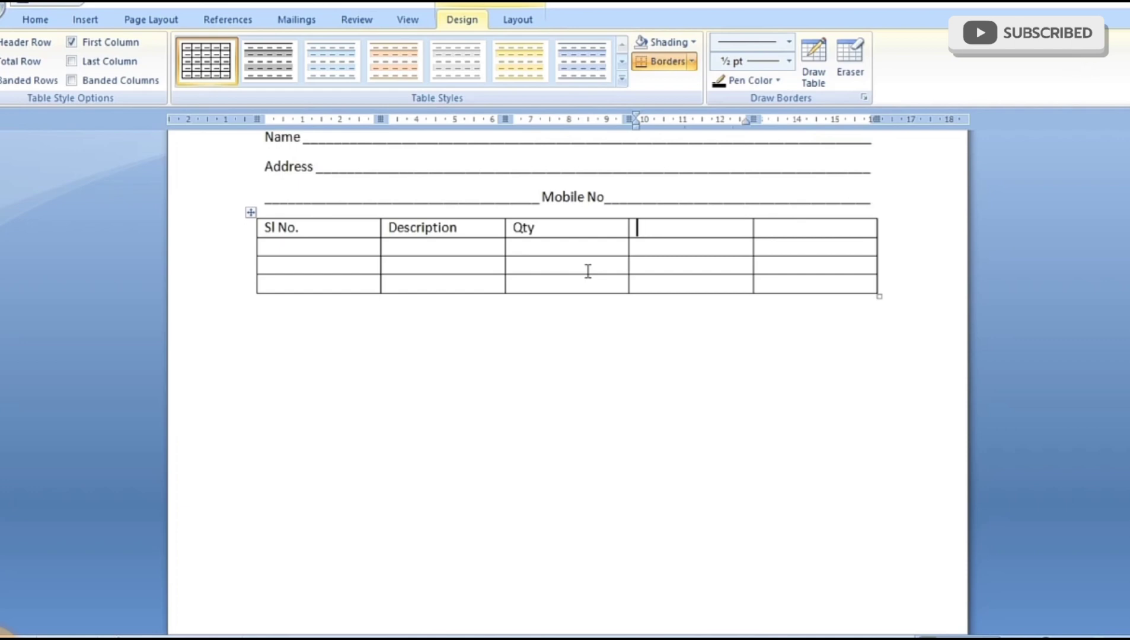
{"action": "type", "text": "Rate"}
{"action": "key", "text": "Tab"}
{"action": "type", "text": "Am"}
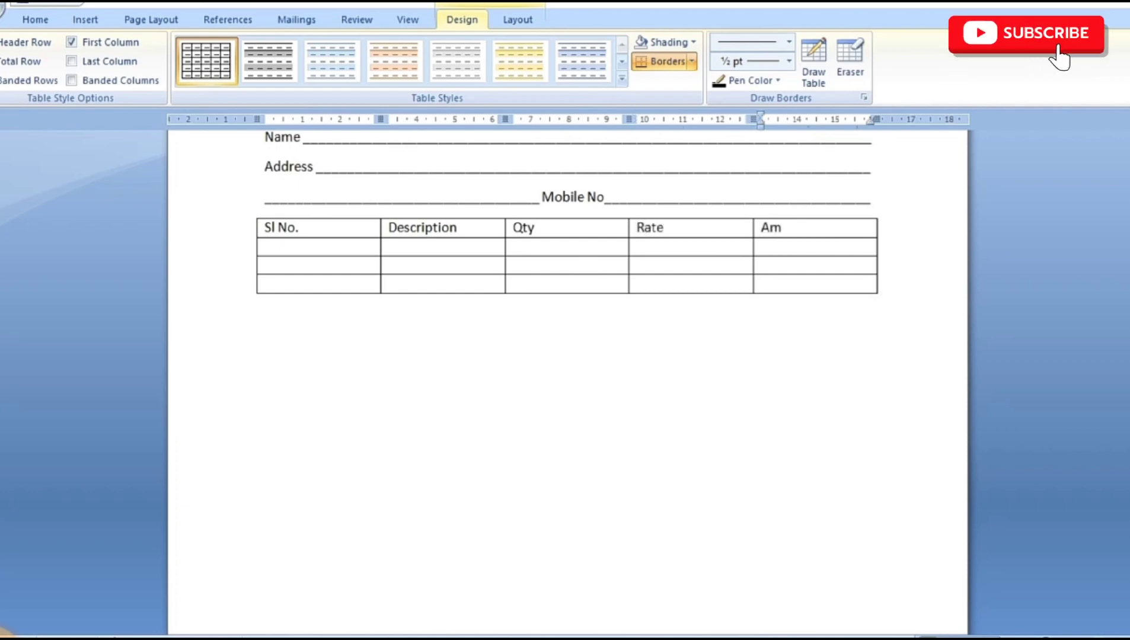
{"action": "type", "text": "ount"}
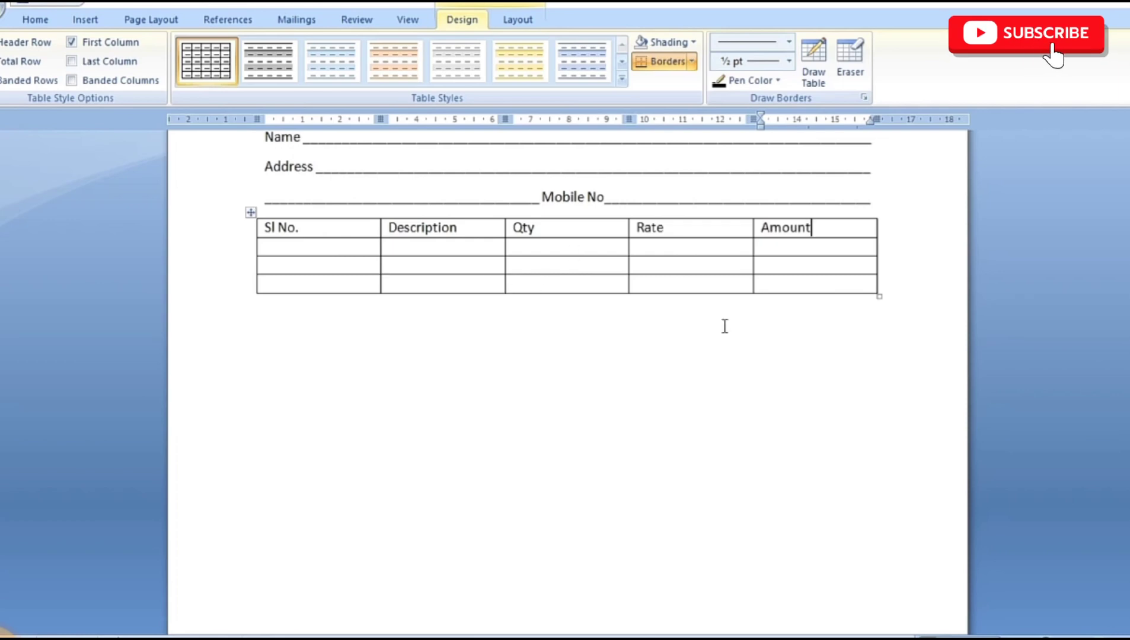
- Stretch the table taller and drag the first item row far down the page
{"action": "left_click_drag", "start_coordinate": [878, 297], "coordinate": [877, 371]}
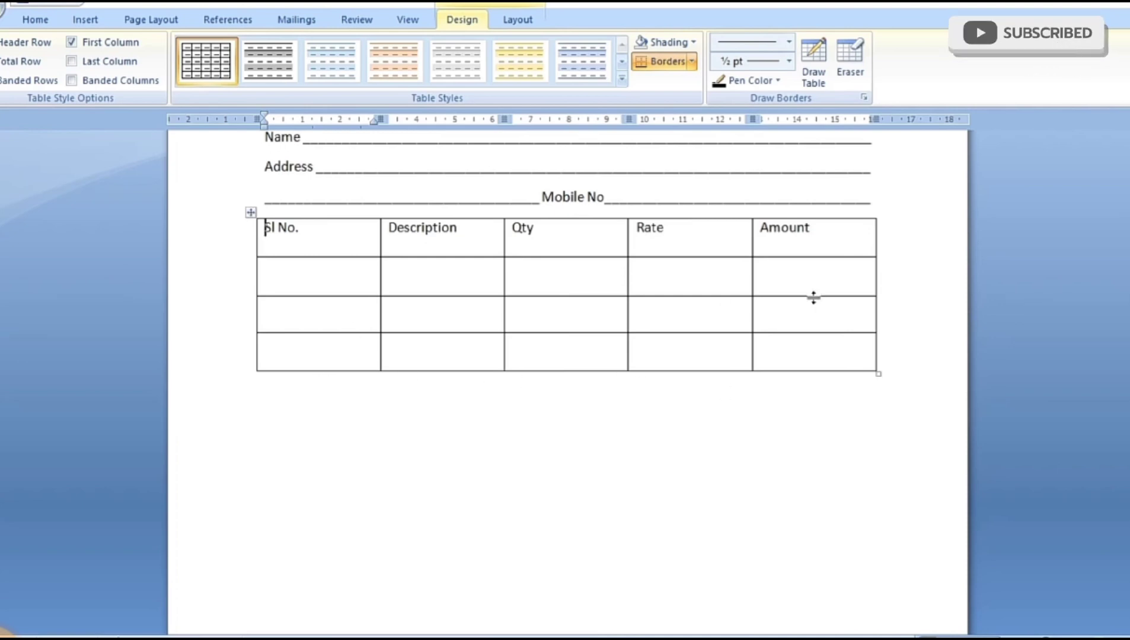
{"action": "mouse_move", "coordinate": [813, 298]}
{"action": "left_mouse_down"}
{"action": "mouse_move", "coordinate": [802, 623]}
{"action": "mouse_move", "coordinate": [794, 360]}
{"action": "left_mouse_up"}
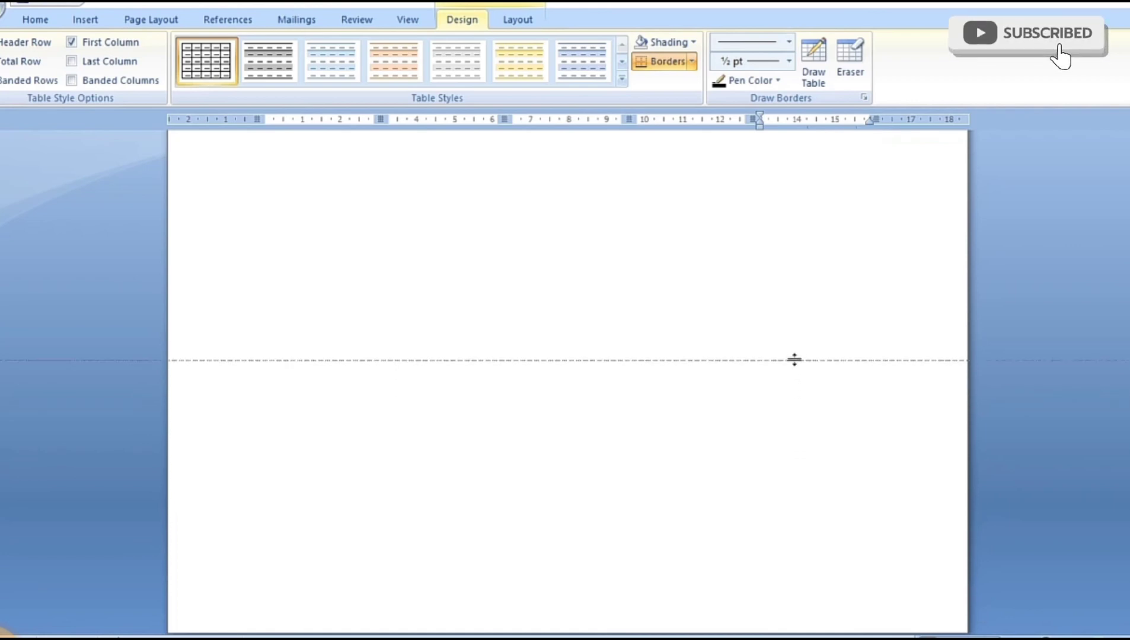
{"action": "left_click_drag", "start_coordinate": [794, 360], "coordinate": [793, 327]}
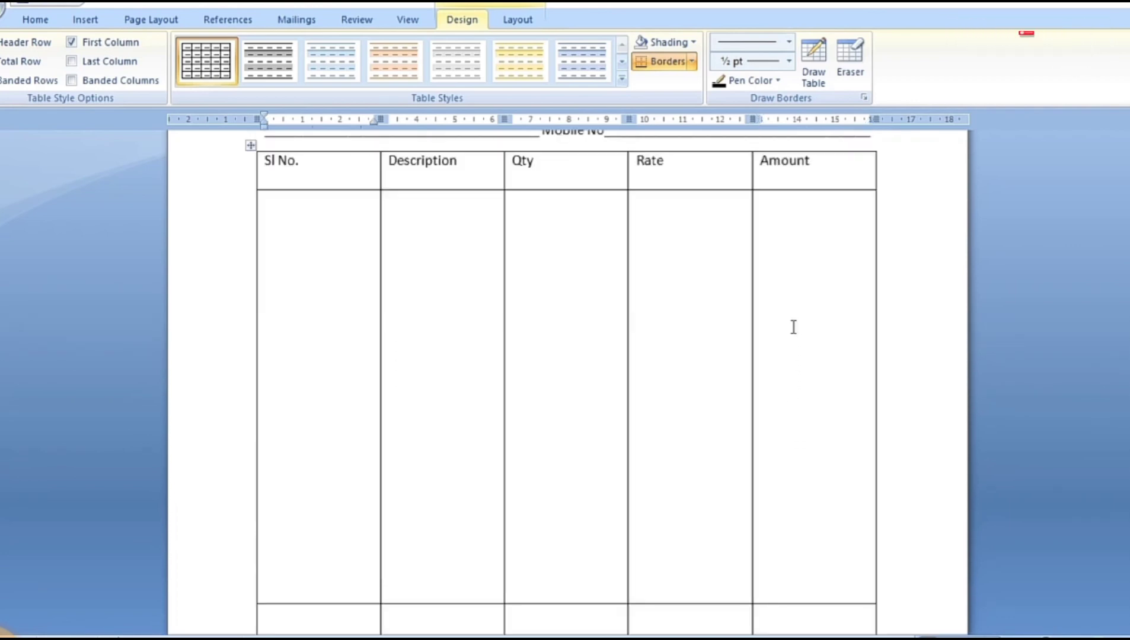
{"action": "scroll", "coordinate": [703, 533], "scroll_direction": "down", "scroll_amount": 2}
{"action": "scroll", "coordinate": [704, 533], "scroll_direction": "down", "scroll_amount": 3, "text": "ctrl"}
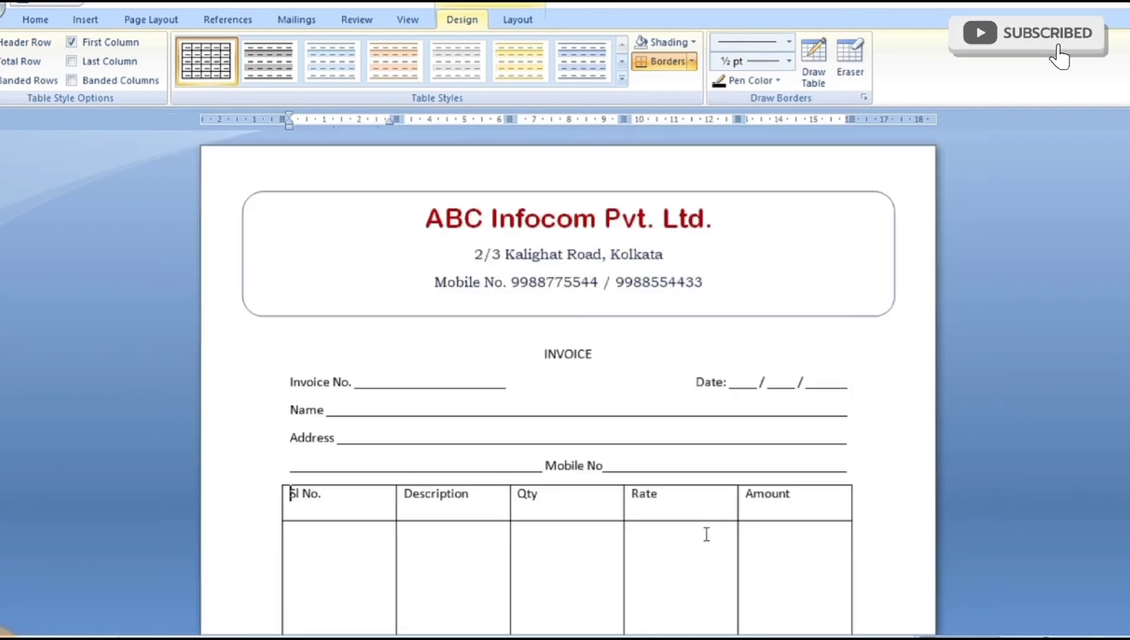
{"action": "scroll", "coordinate": [703, 532], "scroll_direction": "down", "scroll_amount": 2, "text": "ctrl"}
{"action": "scroll", "coordinate": [706, 536], "scroll_direction": "down", "scroll_amount": 2, "text": "ctrl"}
{"action": "scroll", "coordinate": [587, 501], "scroll_direction": "up", "scroll_amount": 1, "text": "ctrl"}
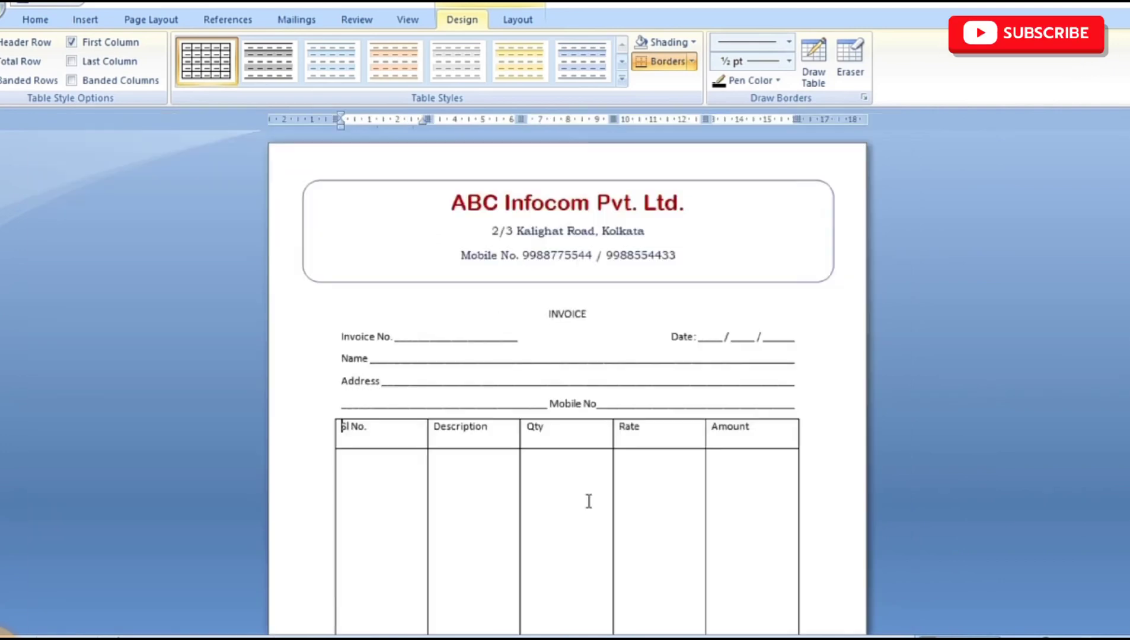
{"action": "scroll", "coordinate": [588, 502], "scroll_direction": "down", "scroll_amount": 1}
{"action": "scroll", "coordinate": [588, 502], "scroll_direction": "down", "scroll_amount": 5}
{"action": "scroll", "coordinate": [589, 501], "scroll_direction": "down", "scroll_amount": 2}
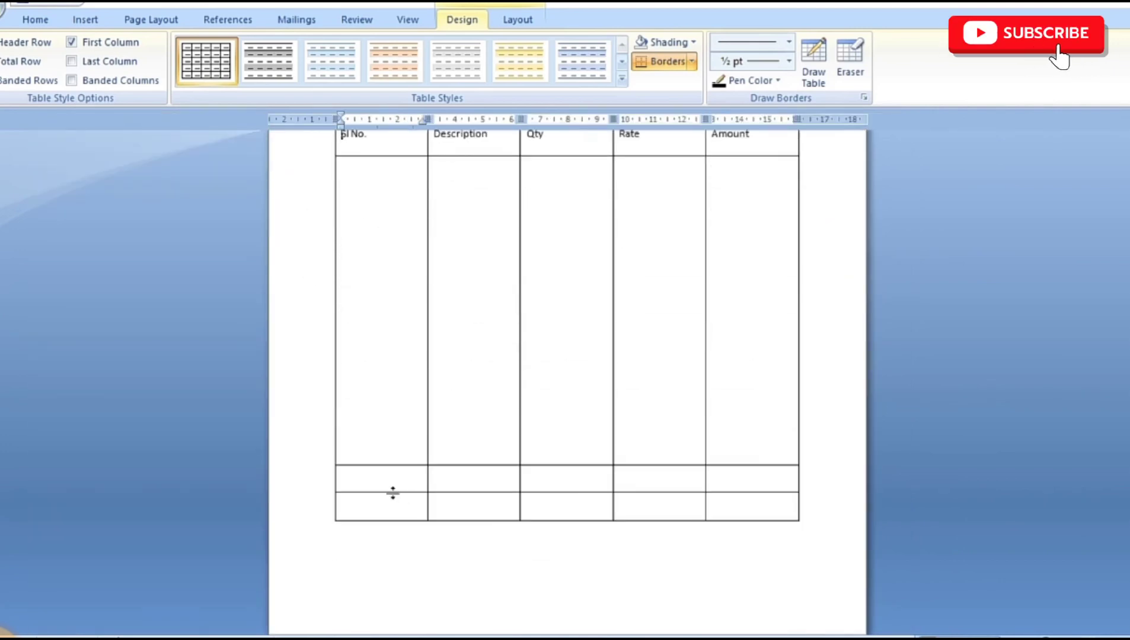
{"action": "left_click_drag", "start_coordinate": [358, 475], "coordinate": [544, 485]}
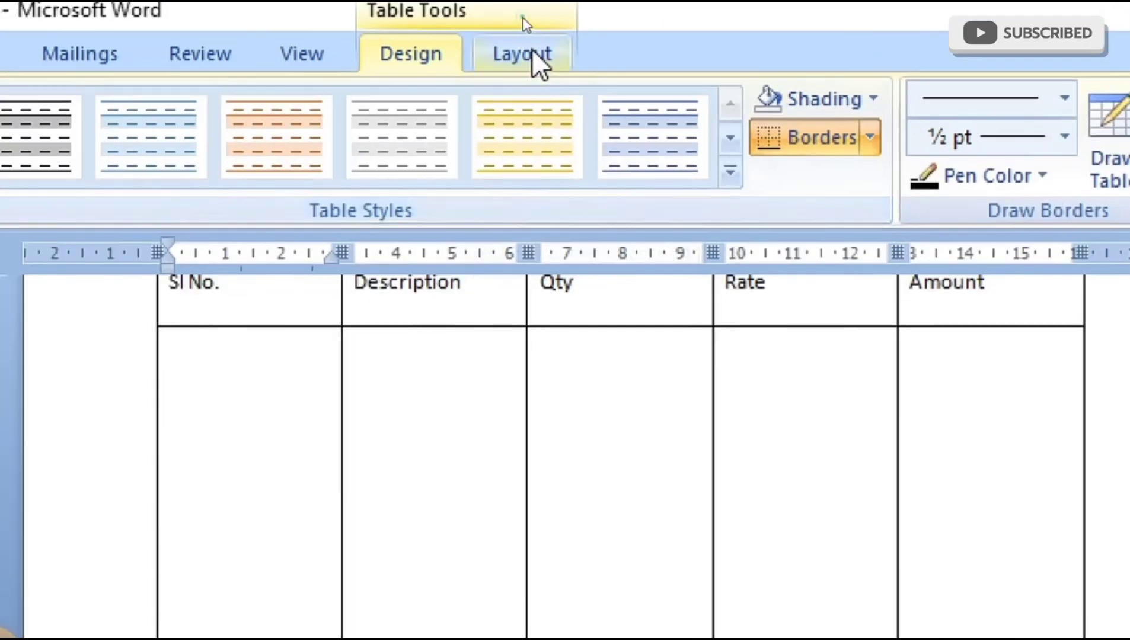
- Merge the first three cells of the Total row and type Total in its Rate cell
{"action": "left_click", "coordinate": [532, 52]}
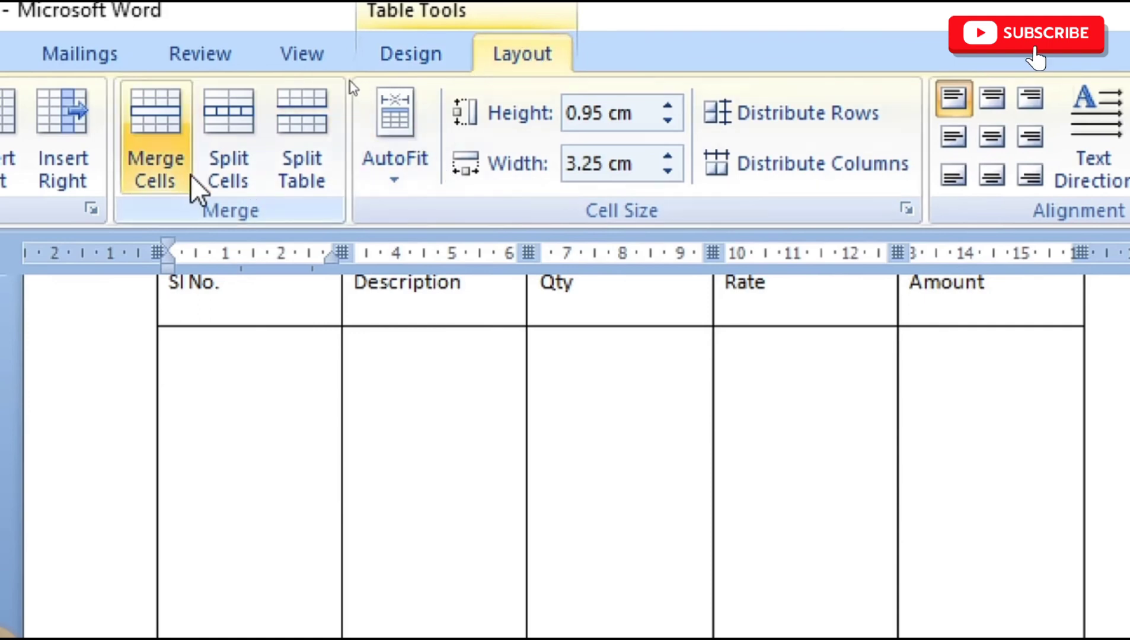
{"action": "left_click", "coordinate": [174, 151]}
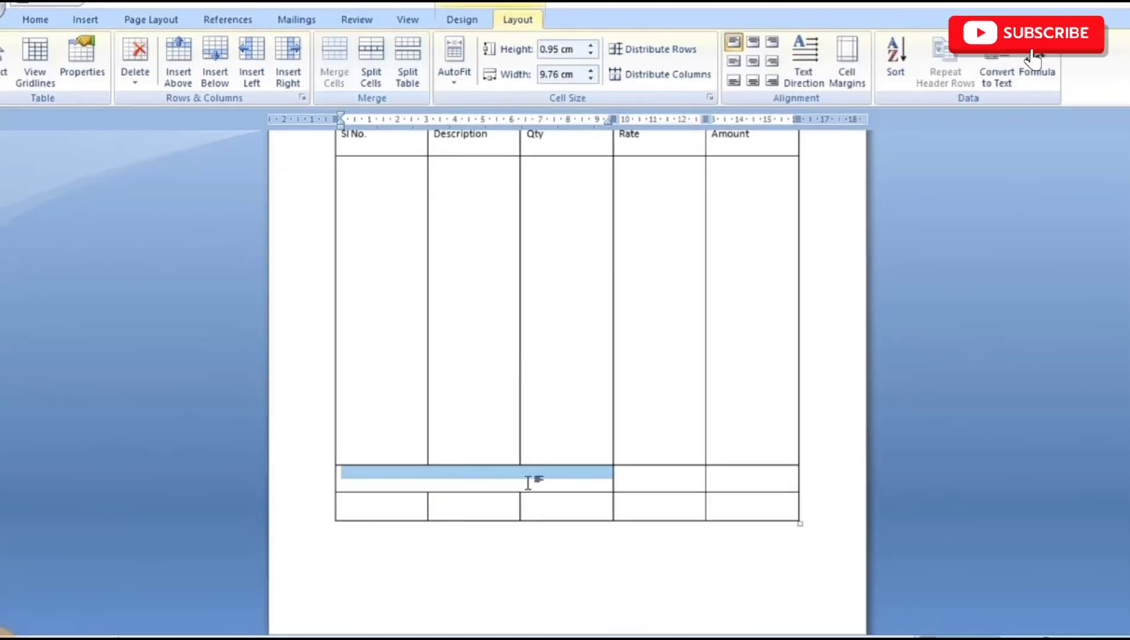
{"action": "left_click", "coordinate": [649, 483]}
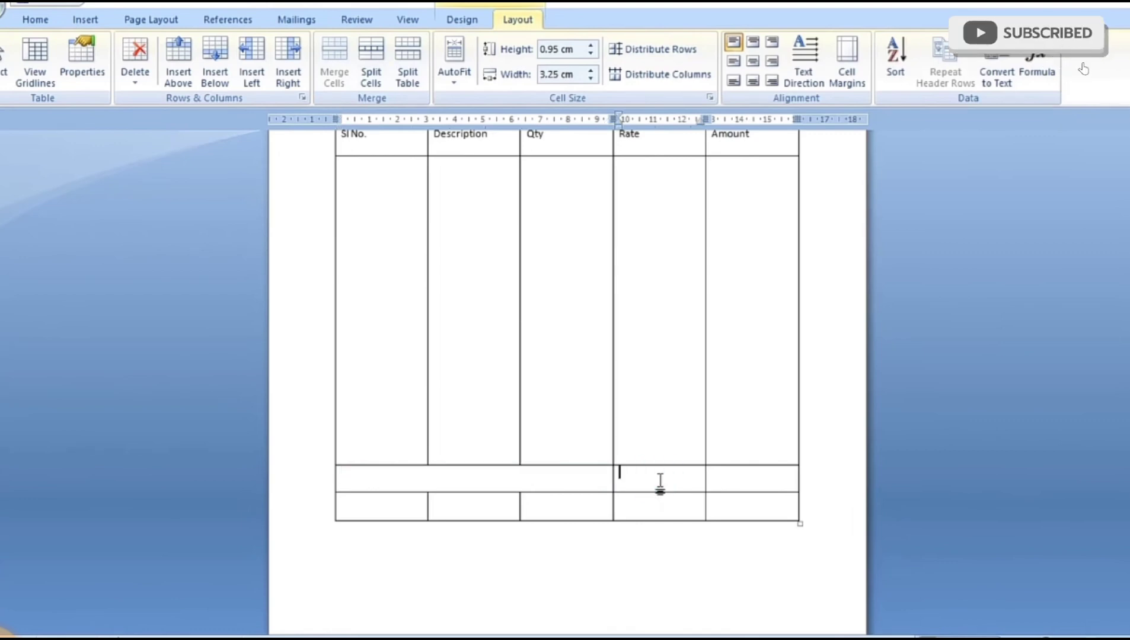
{"action": "type", "text": "Total"}
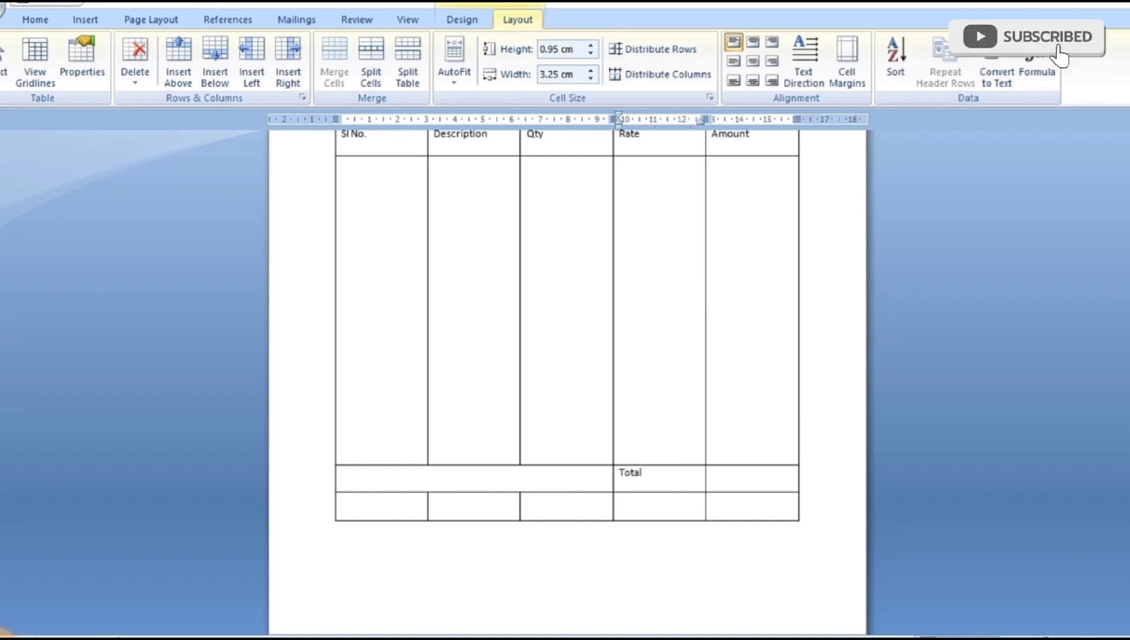
- Merge the last row into one cell reading 'Rupees in words :'
{"action": "left_click_drag", "start_coordinate": [358, 505], "coordinate": [722, 504]}
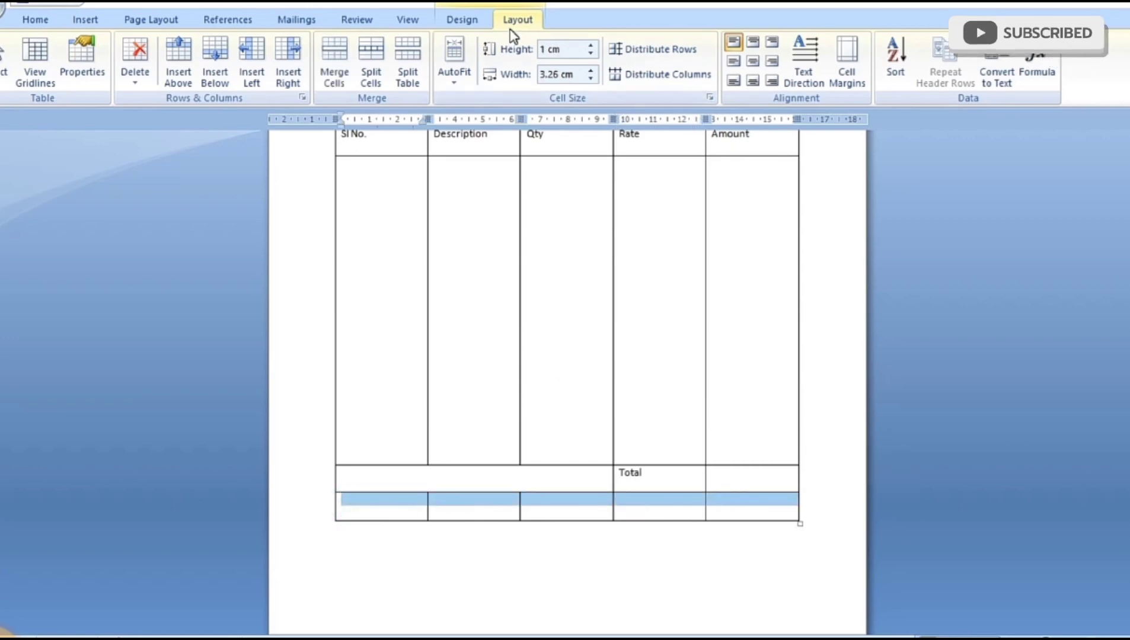
{"action": "left_click", "coordinate": [332, 56]}
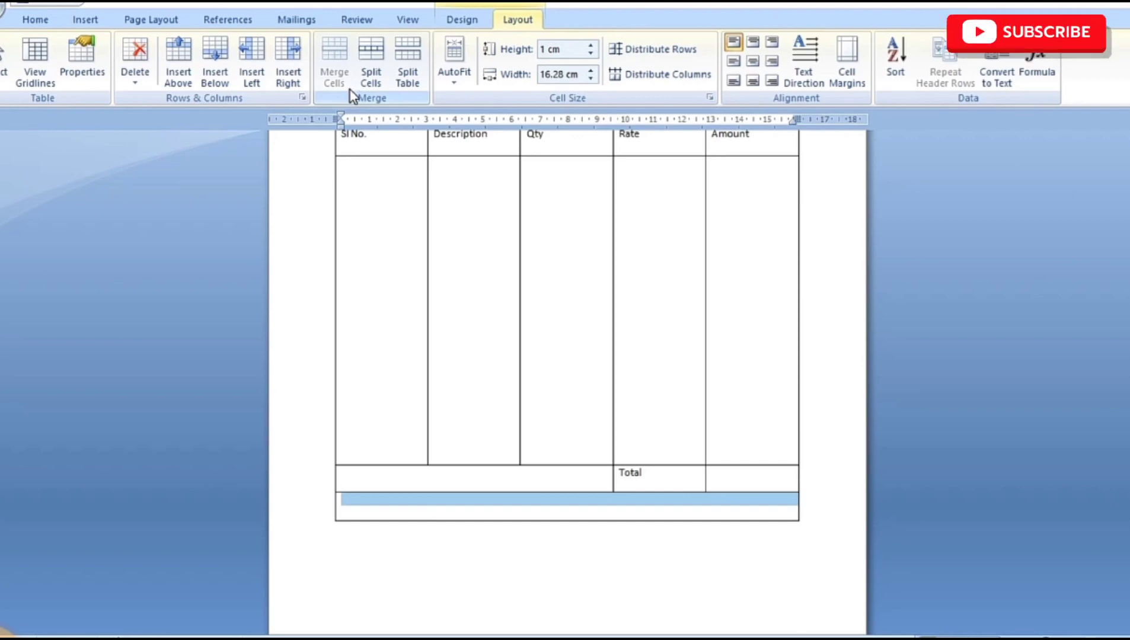
{"action": "type", "text": "Rupees in words :"}
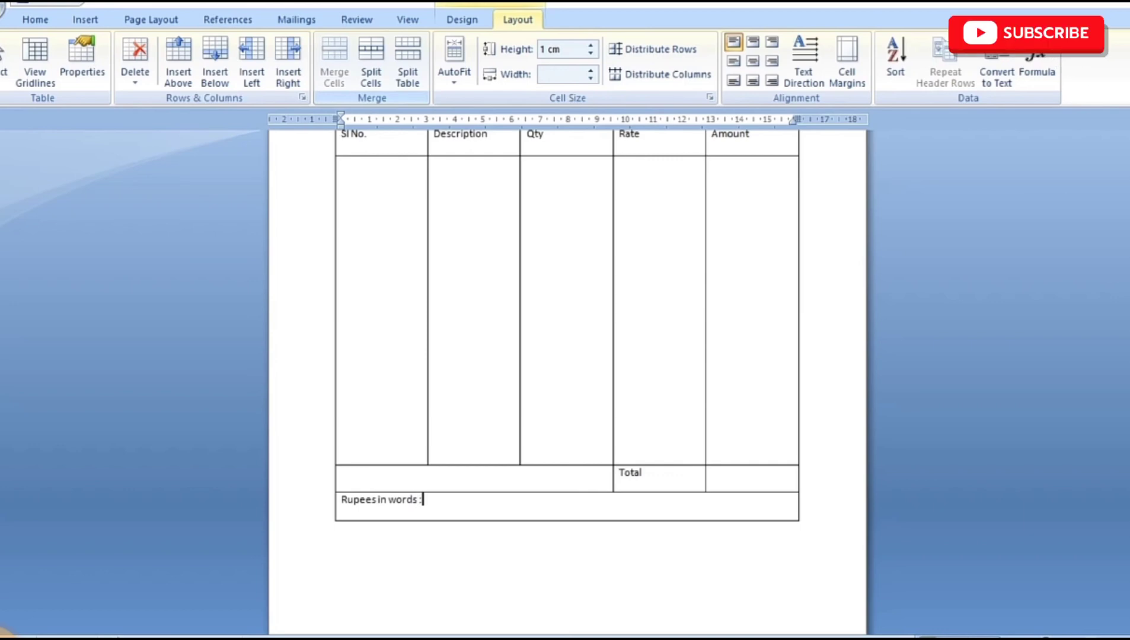
- Below the table, type Terms & Conditions with two empty round bullets, then a right-aligned blank line
{"action": "scroll", "coordinate": [435, 219], "scroll_direction": "down", "scroll_amount": 3}
{"action": "left_click", "coordinate": [358, 462]}
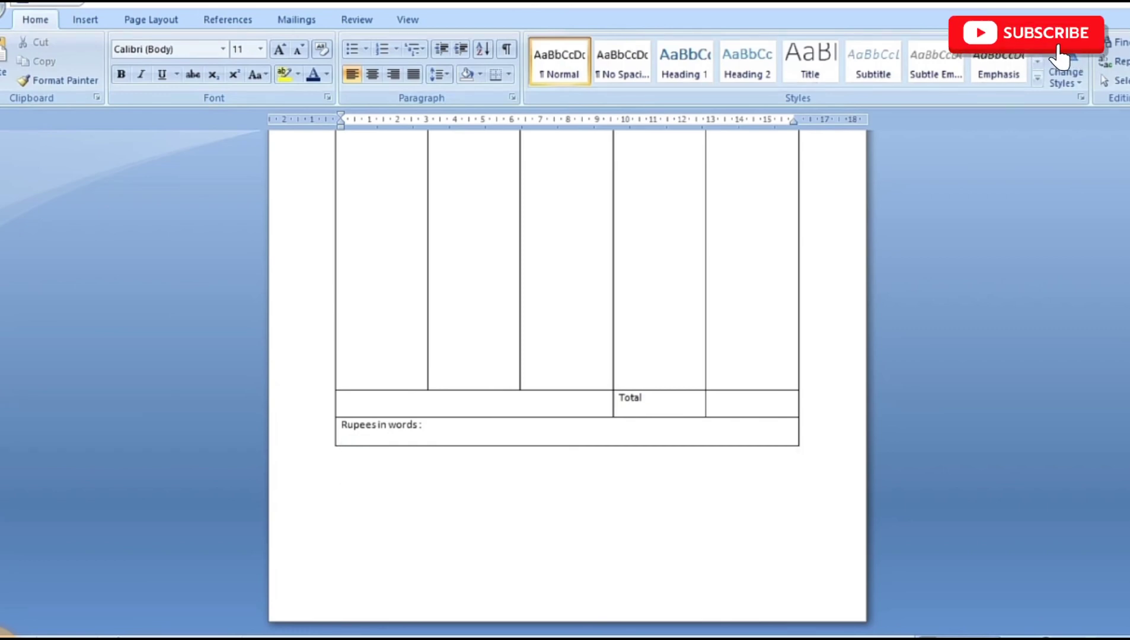
{"action": "type", "text": "Terms & Conditio"}
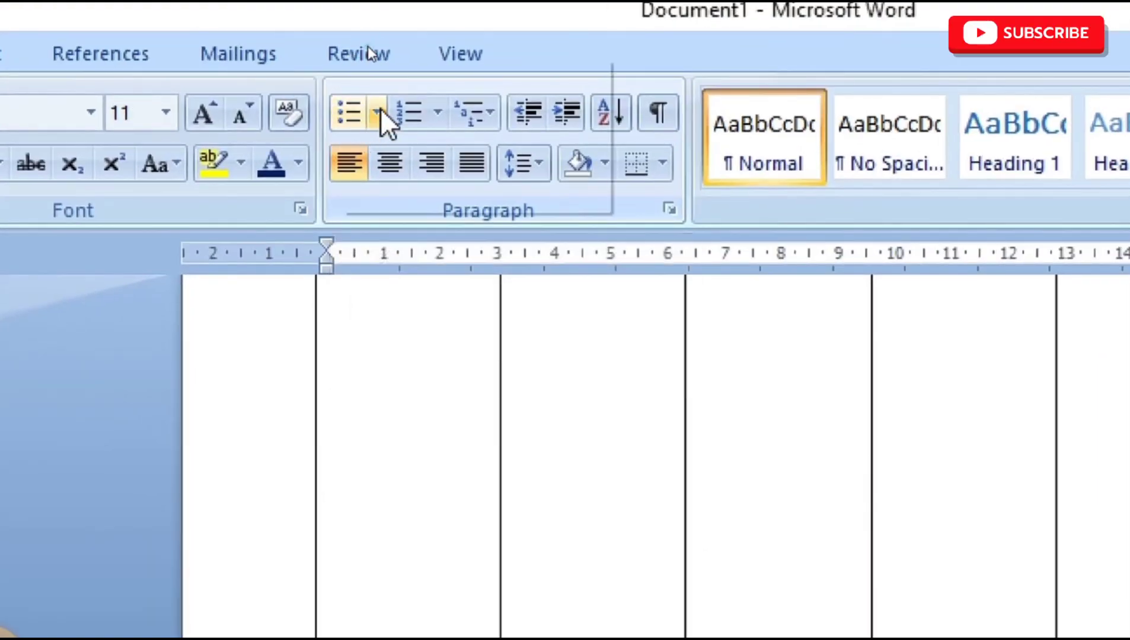
{"action": "left_click", "coordinate": [378, 114]}
{"action": "left_click", "coordinate": [454, 215]}
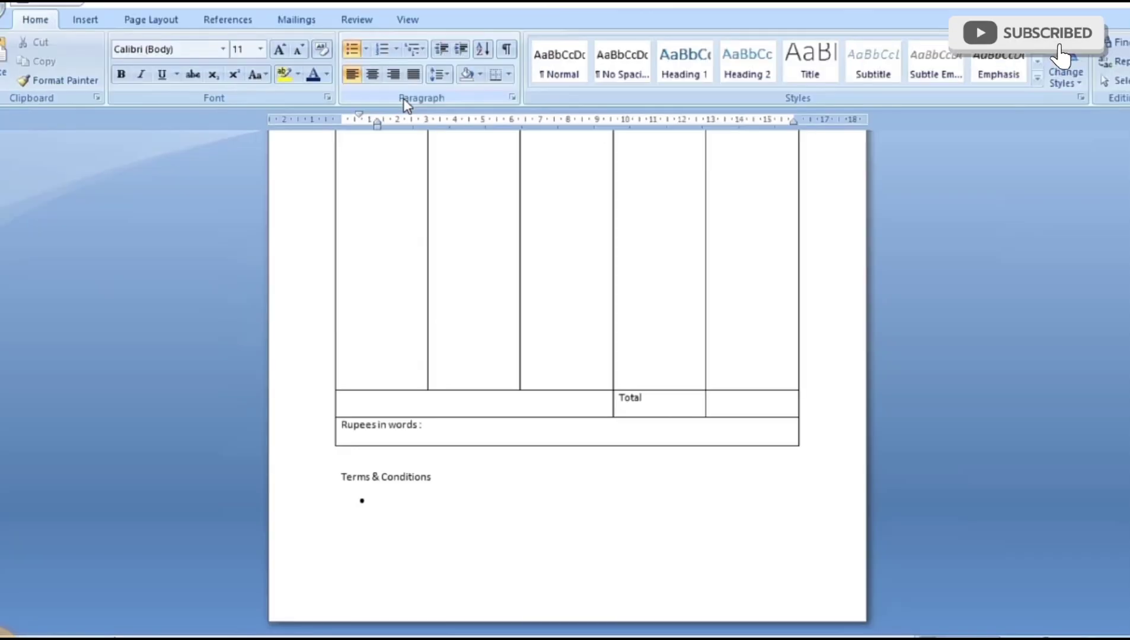
{"action": "key", "text": "Return"}
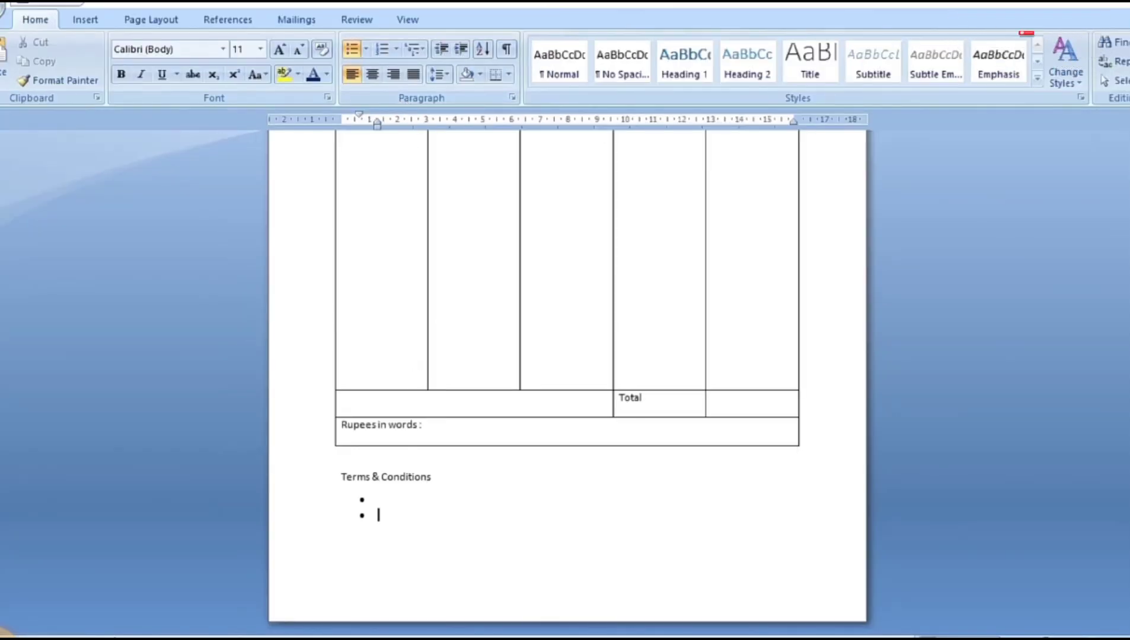
{"action": "key", "text": "Return"}
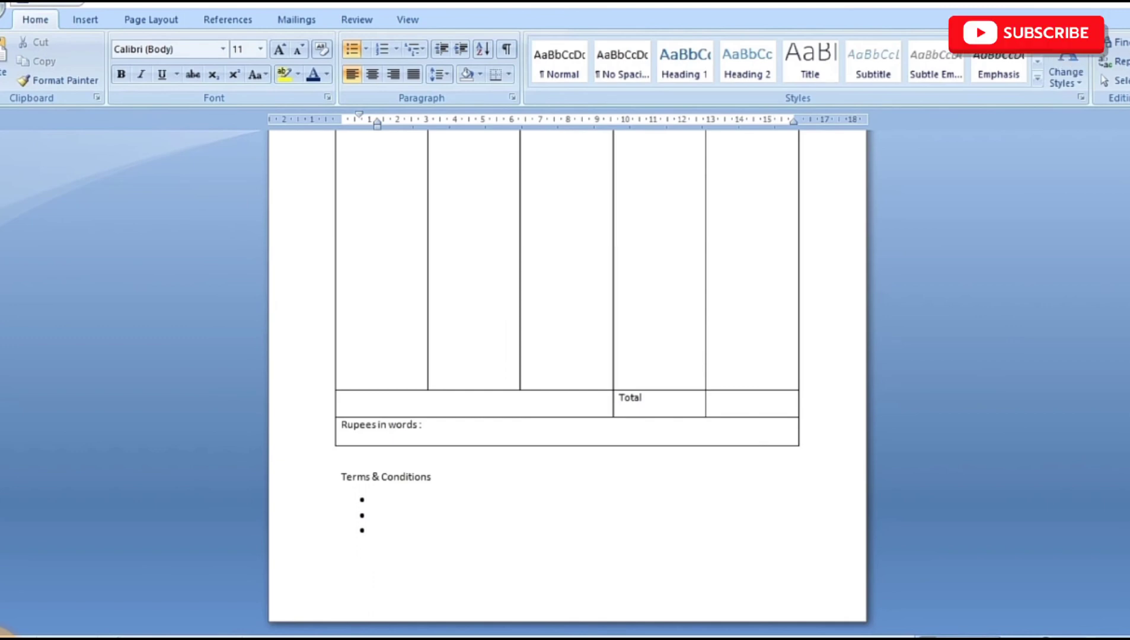
{"action": "key", "text": "Return"}
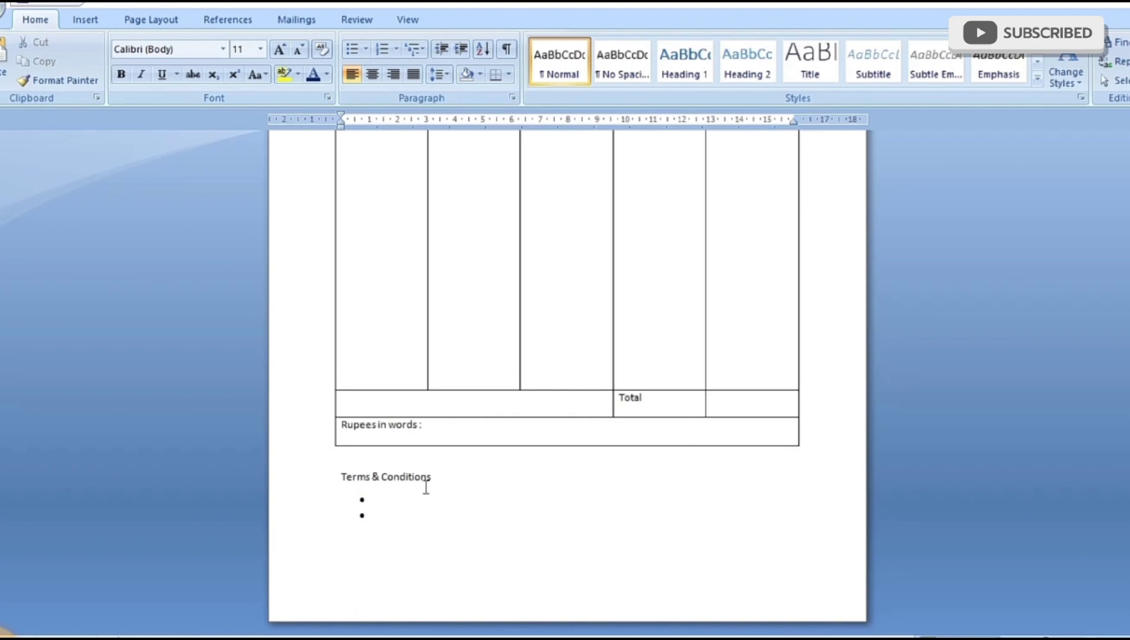
{"action": "left_click", "coordinate": [393, 76]}
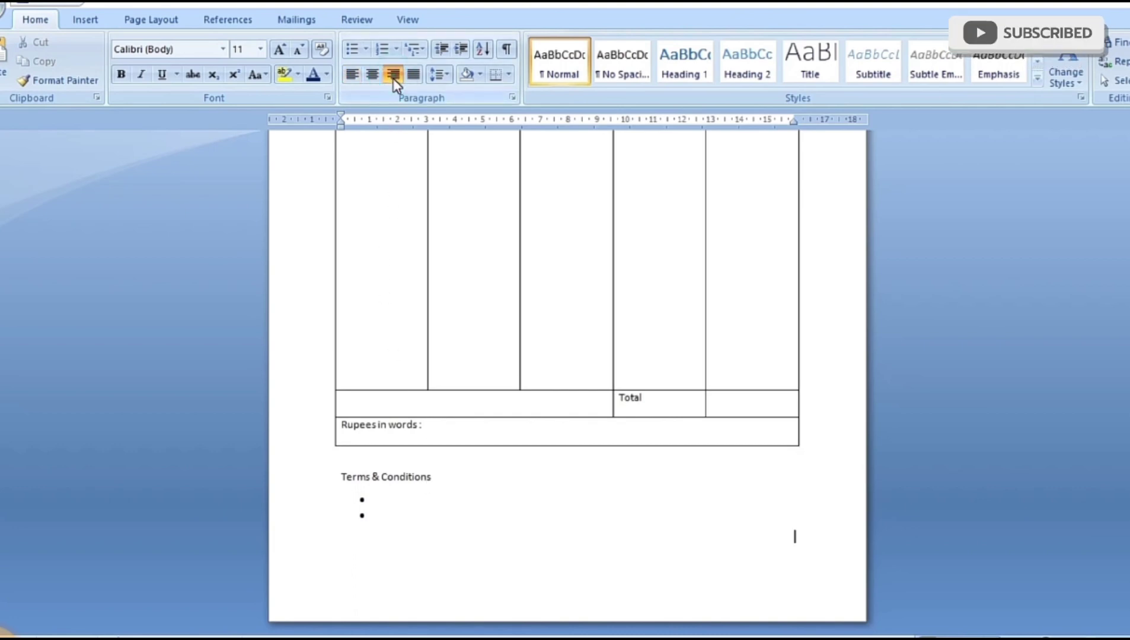
- Type Signature and draw a straight line just above it at the bottom right
{"action": "type", "text": "Signature"}
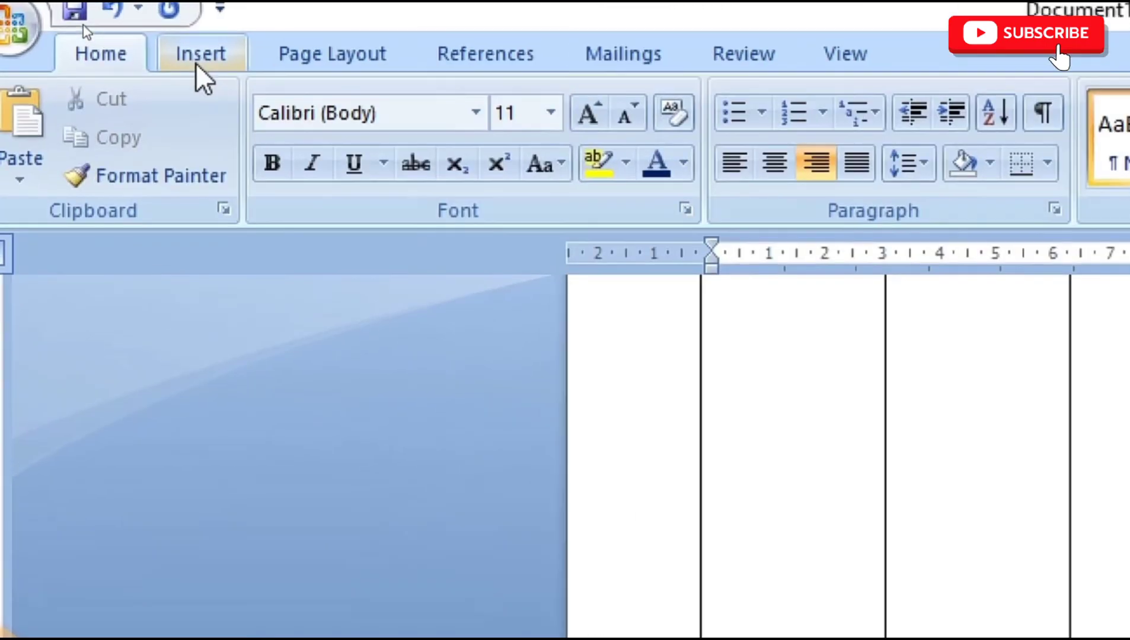
{"action": "left_click", "coordinate": [200, 74]}
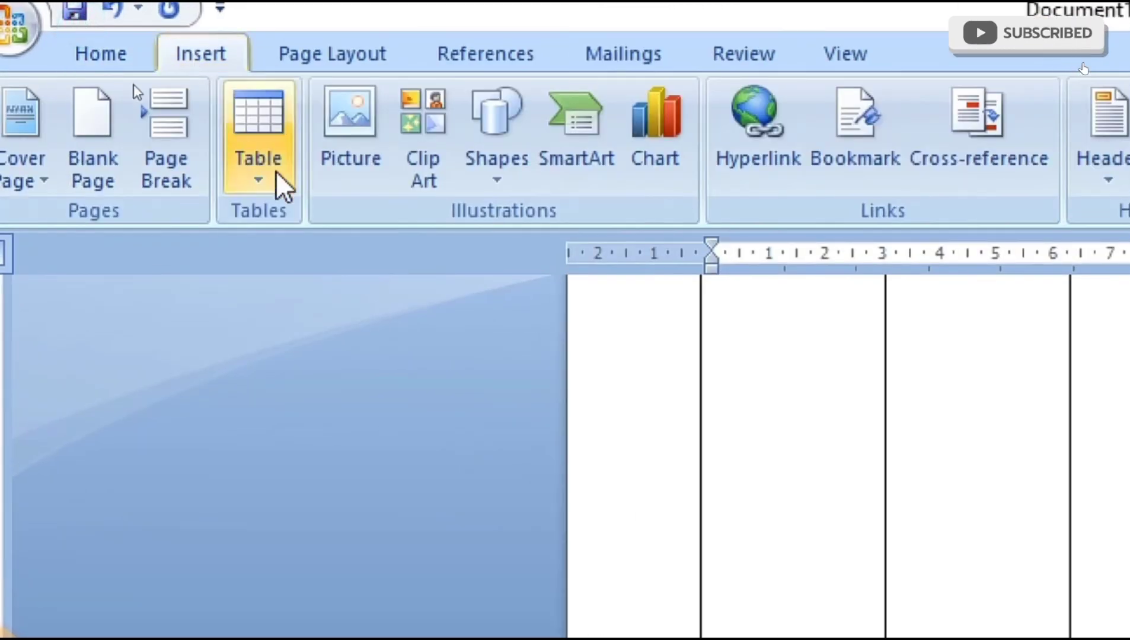
{"action": "left_click", "coordinate": [491, 172]}
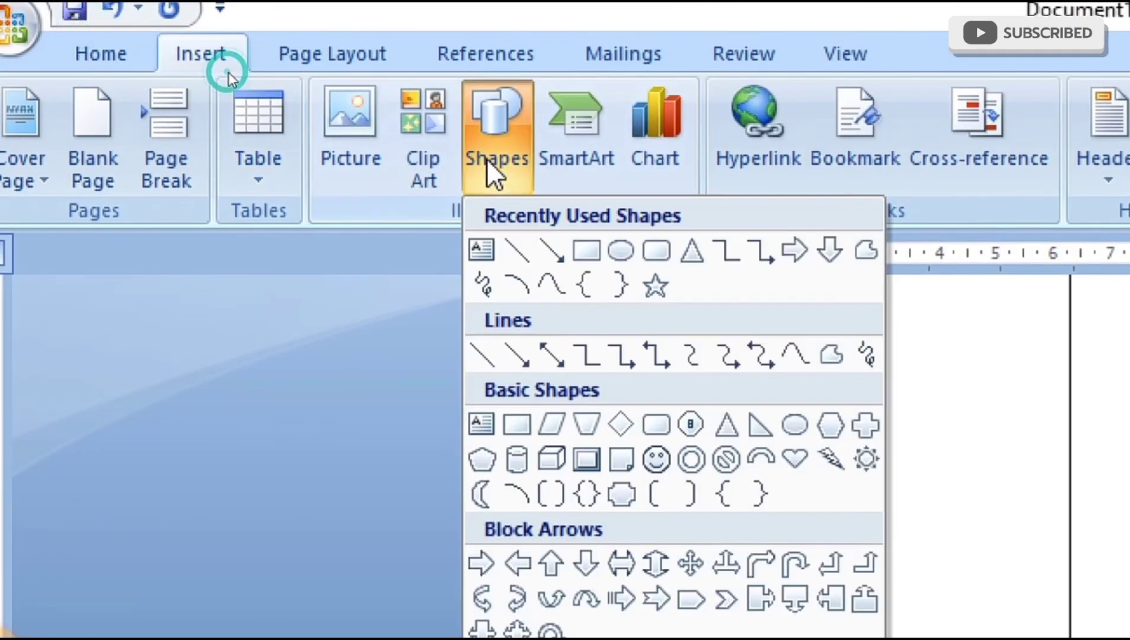
{"action": "left_click", "coordinate": [520, 263]}
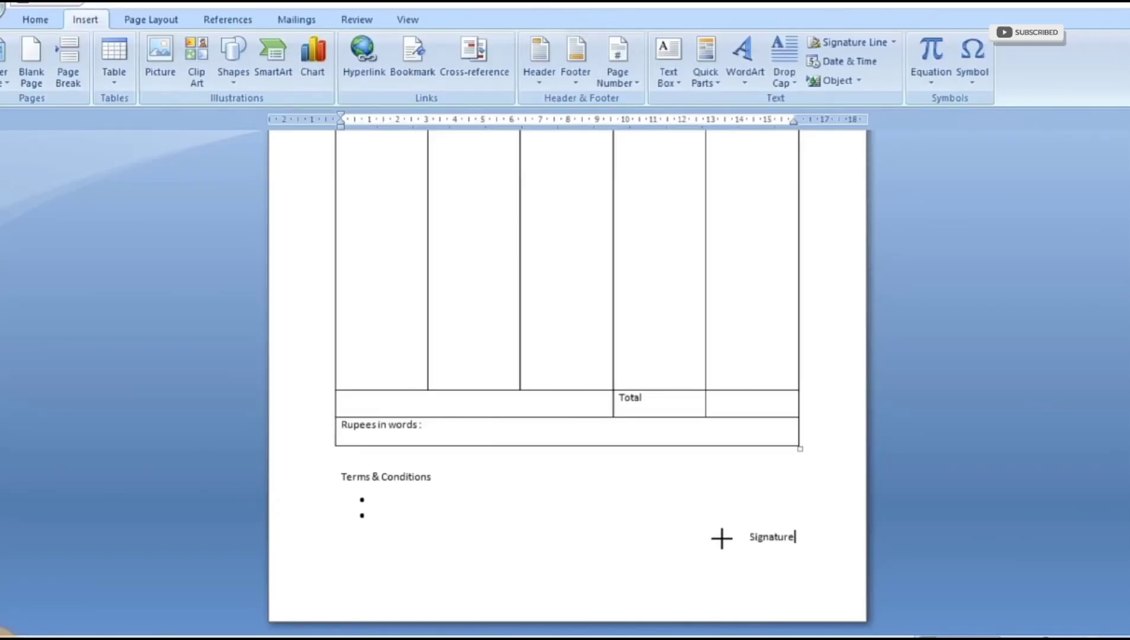
{"action": "left_click_drag", "start_coordinate": [683, 525], "coordinate": [802, 526]}
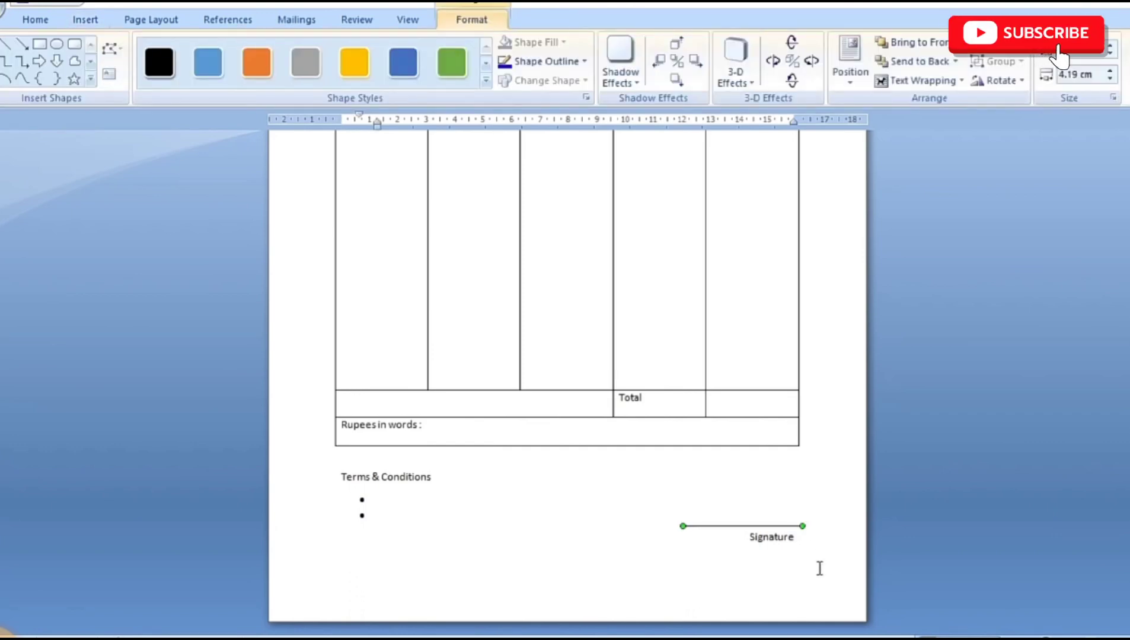
- Centre Signature with Ctrl+E and two Tabs so it sits beneath the line
{"action": "left_click", "coordinate": [751, 537]}
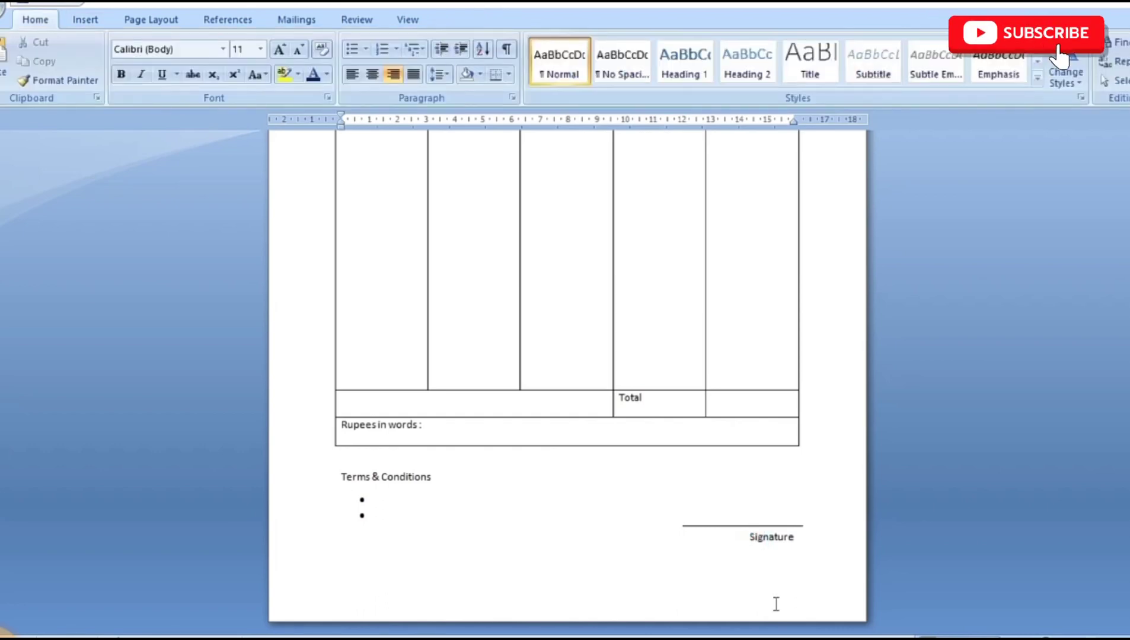
{"action": "key", "text": "ctrl+e"}
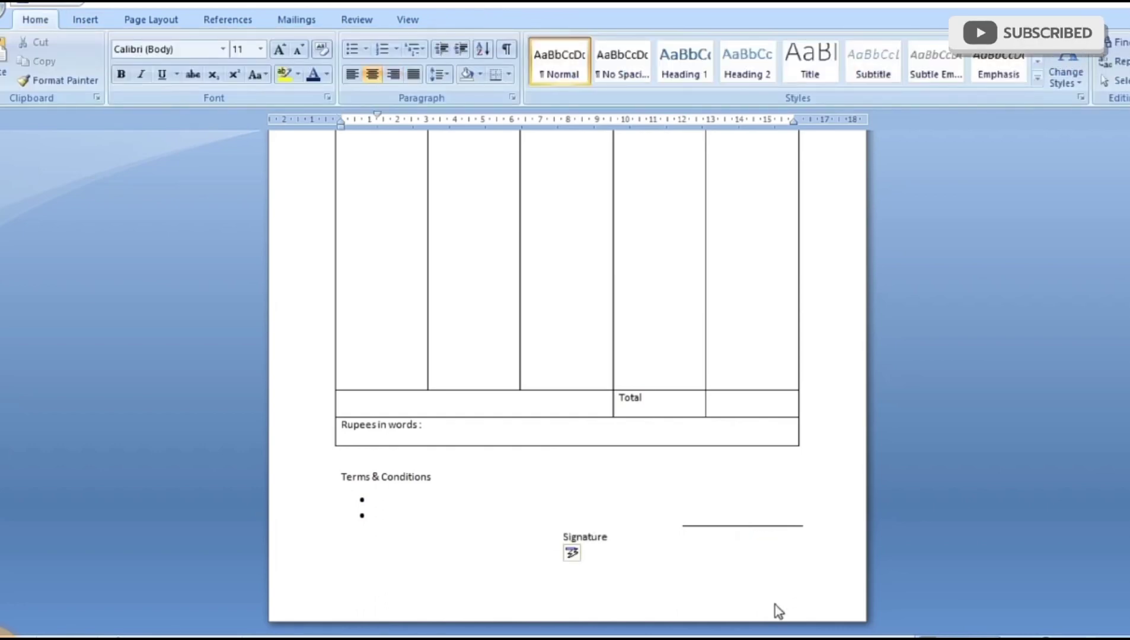
{"action": "key", "text": "Tab"}
{"action": "key", "text": "Tab"}
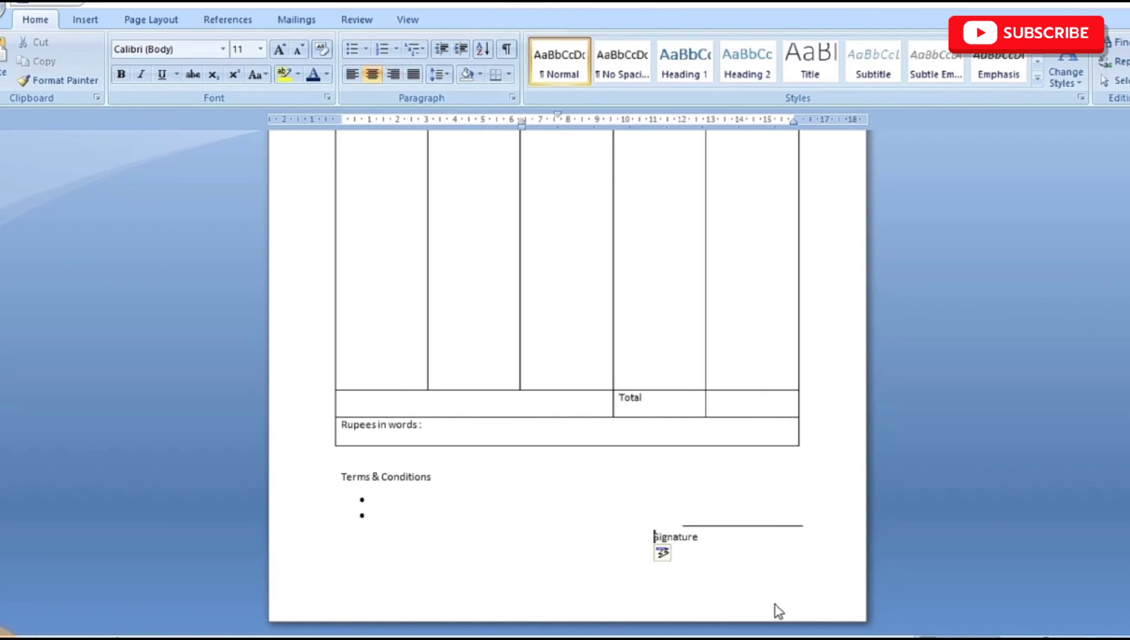
{"action": "key", "text": "Tab"}
{"action": "key", "text": "Tab"}
{"action": "key", "text": "Tab"}
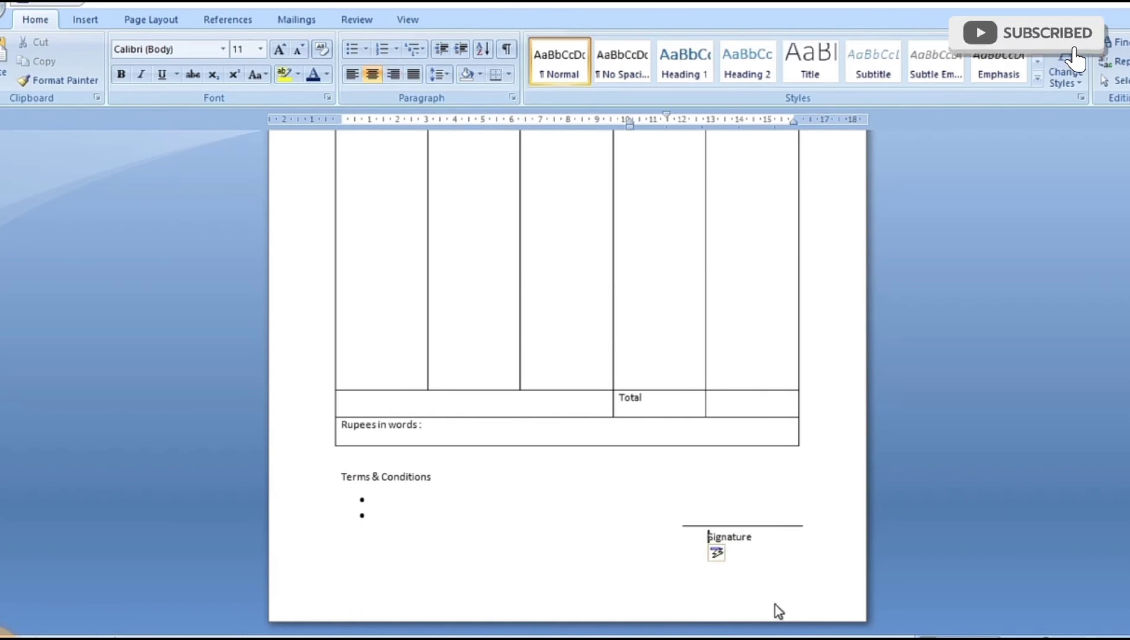
{"action": "left_click", "coordinate": [575, 483]}
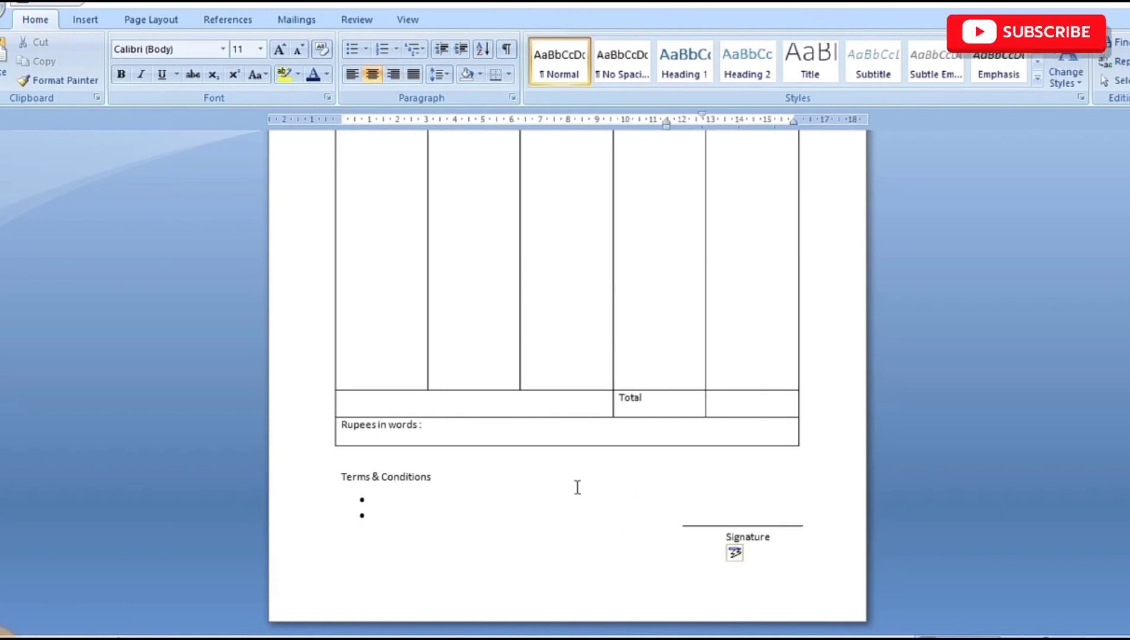
{"action": "scroll", "coordinate": [567, 483], "scroll_direction": "up", "scroll_amount": 4}
{"action": "scroll", "coordinate": [563, 483], "scroll_direction": "up", "scroll_amount": 6}
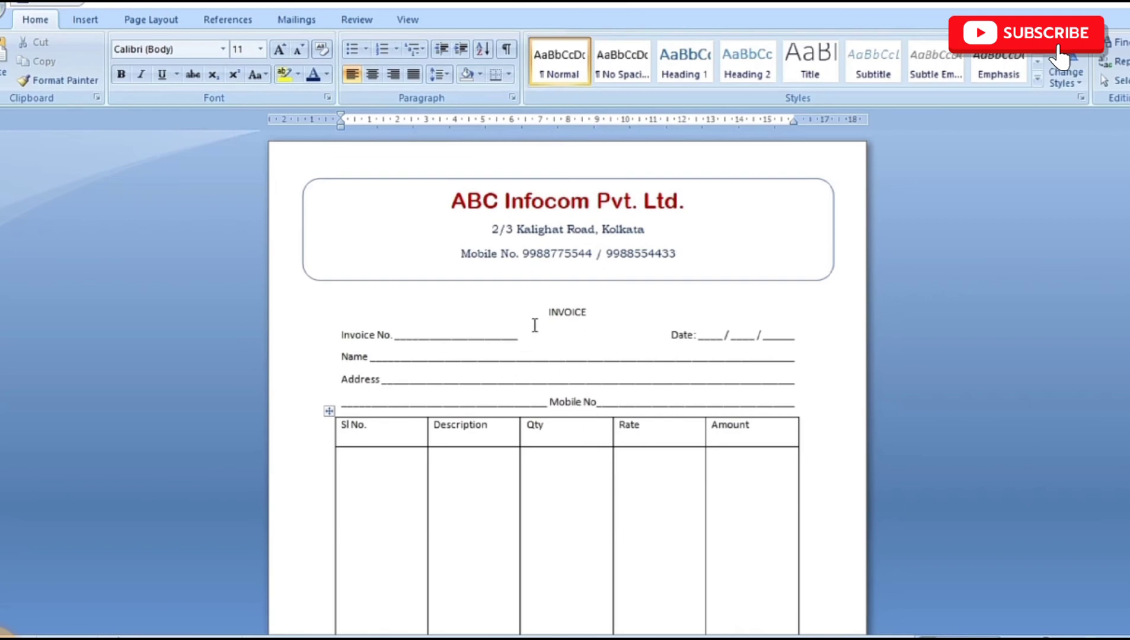
- Make the INVOICE title bold 20 pt Arial Unicode MS
{"action": "left_click_drag", "start_coordinate": [548, 312], "coordinate": [586, 318]}
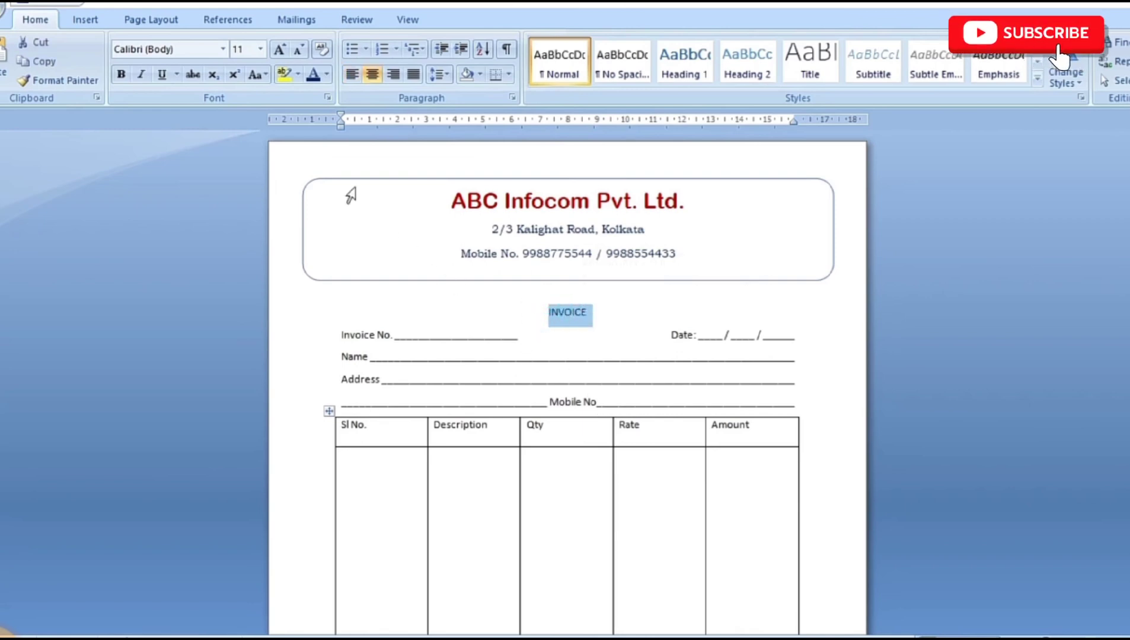
{"action": "left_click", "coordinate": [223, 50]}
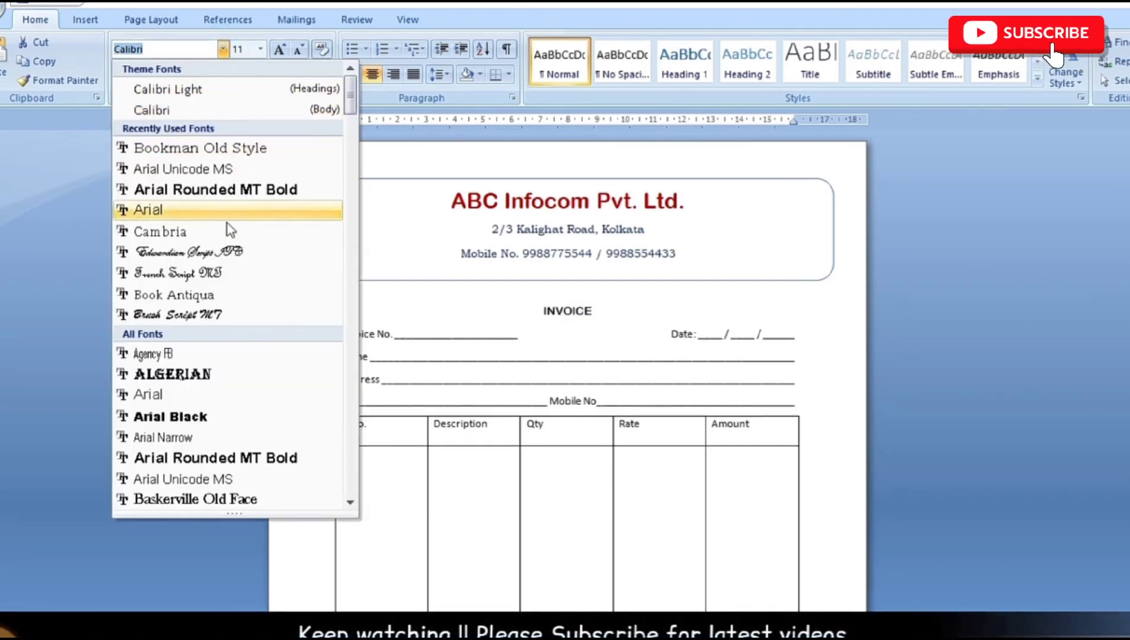
{"action": "left_click", "coordinate": [225, 169]}
{"action": "left_click", "coordinate": [128, 77]}
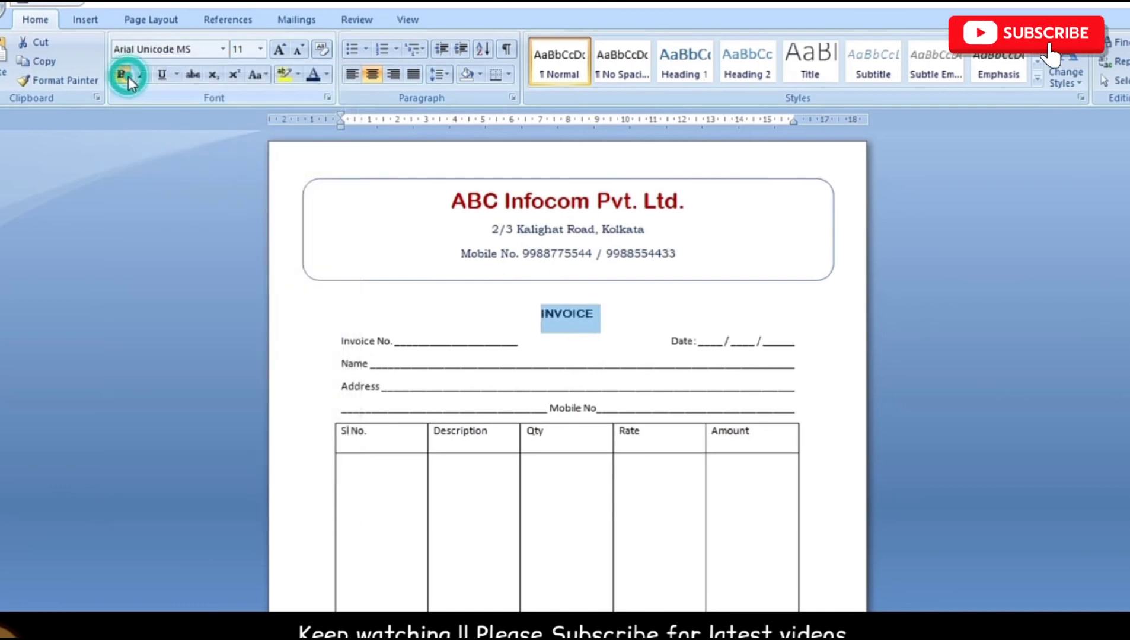
{"action": "left_click", "coordinate": [259, 49]}
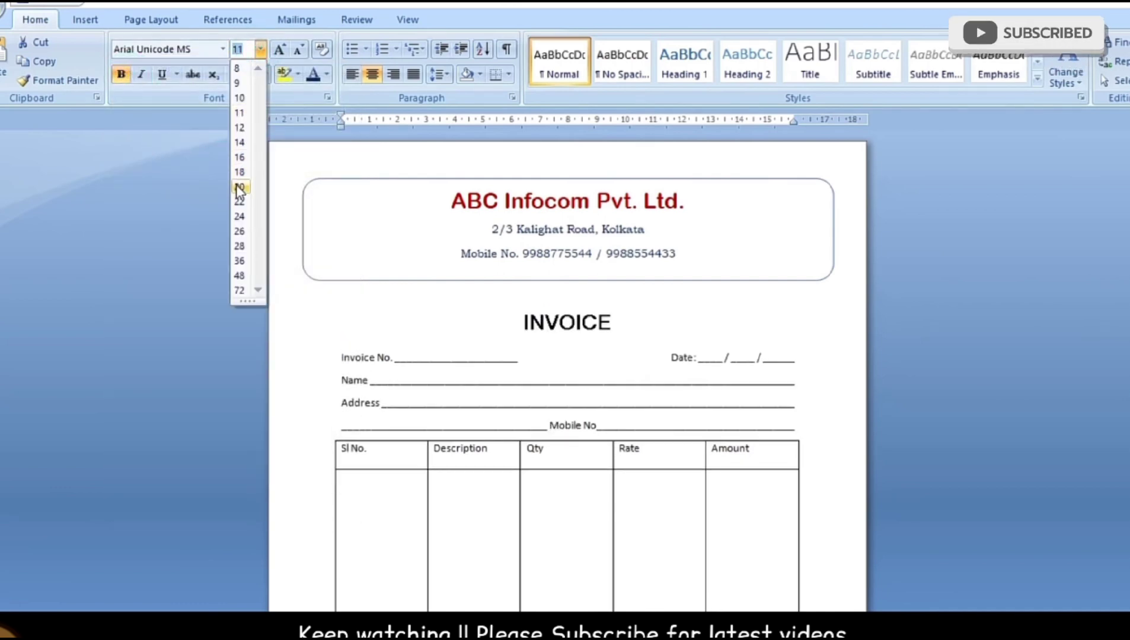
{"action": "left_click", "coordinate": [239, 188]}
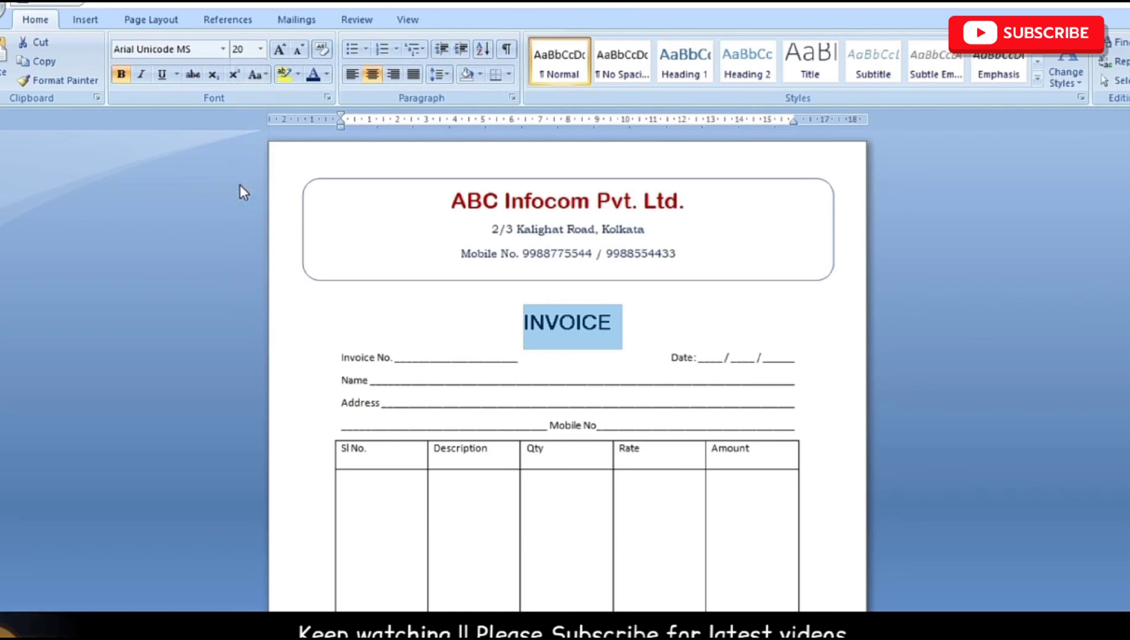
- Make the Invoice No., Name and Address lines bold at 12 pt
{"action": "scroll", "coordinate": [261, 207], "scroll_direction": "down", "scroll_amount": 3}
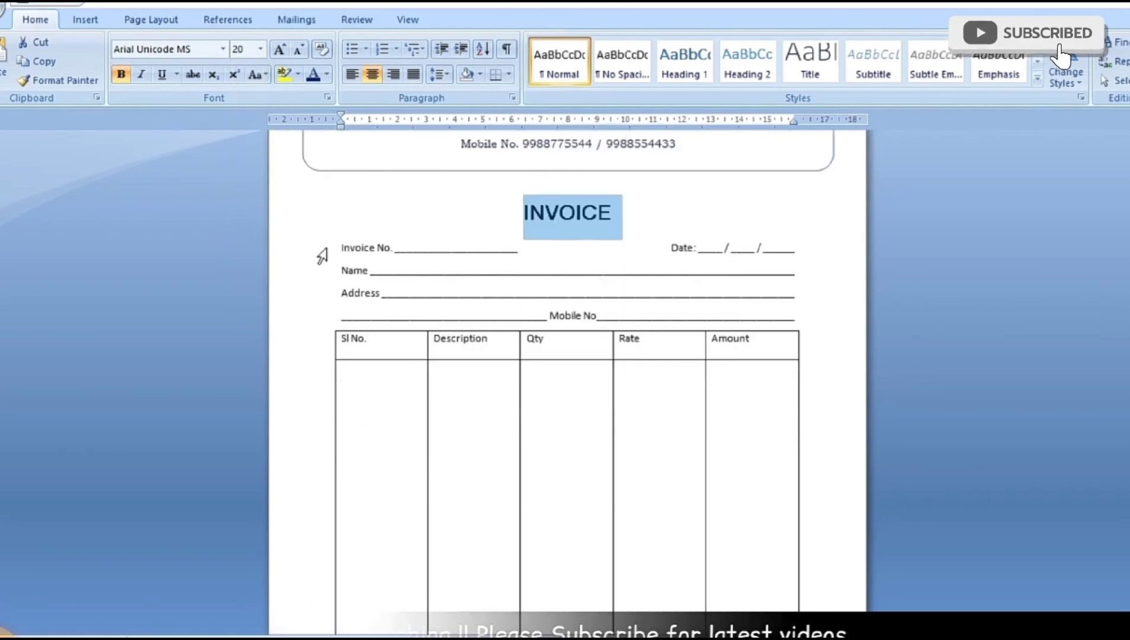
{"action": "left_click", "coordinate": [319, 252]}
{"action": "left_click_drag", "start_coordinate": [319, 252], "coordinate": [319, 296]}
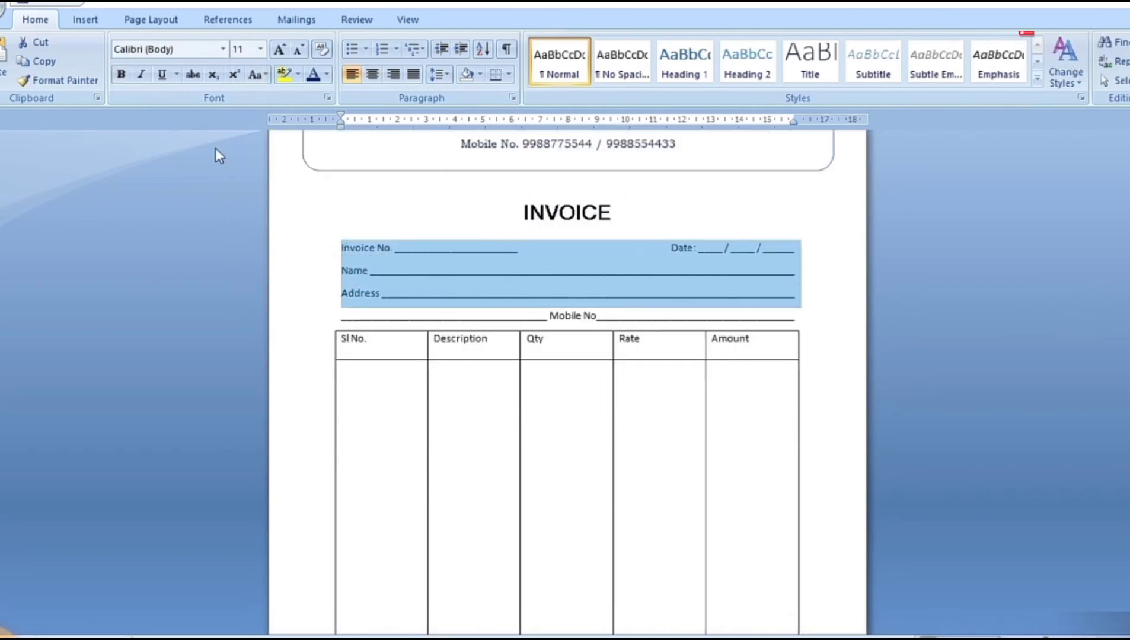
{"action": "left_click", "coordinate": [121, 74]}
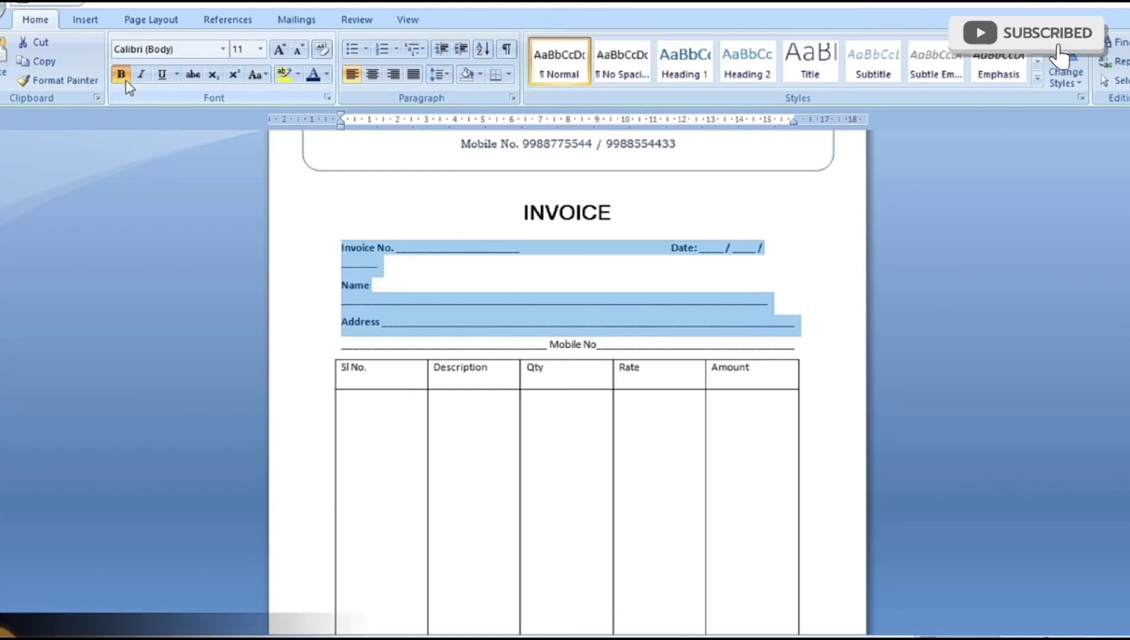
{"action": "left_click", "coordinate": [260, 49]}
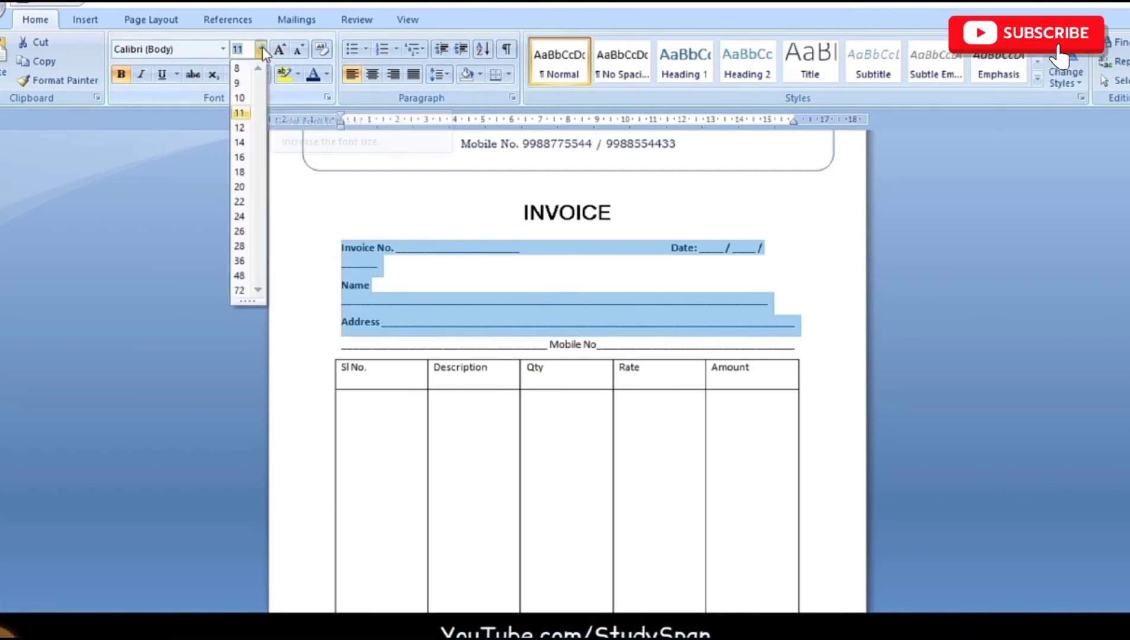
{"action": "left_click", "coordinate": [241, 128]}
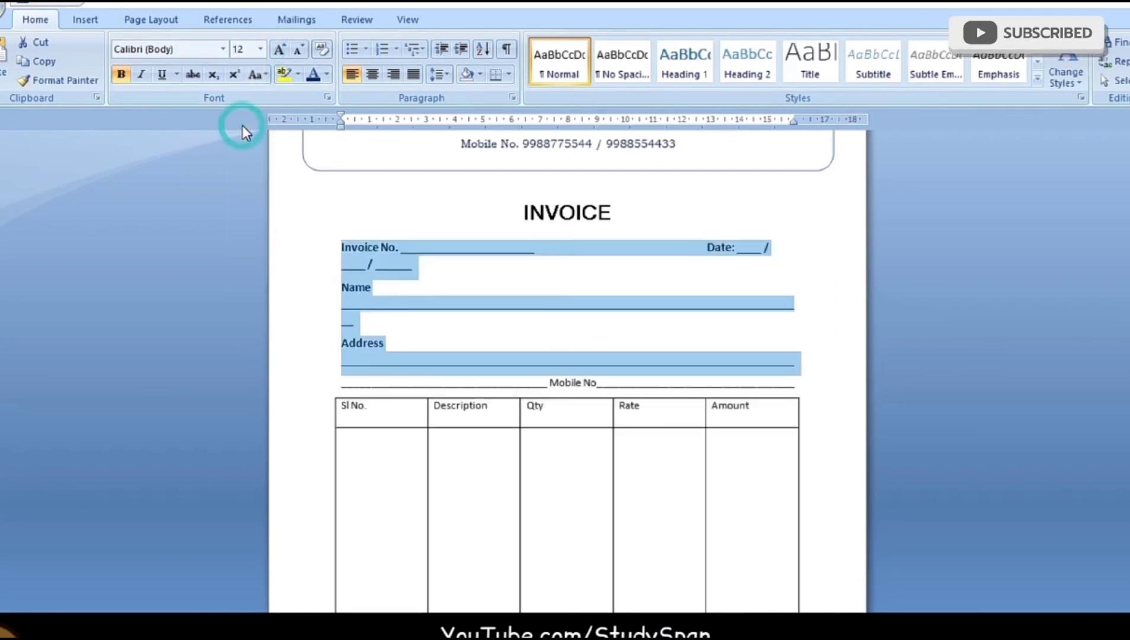
{"action": "left_click", "coordinate": [701, 247]}
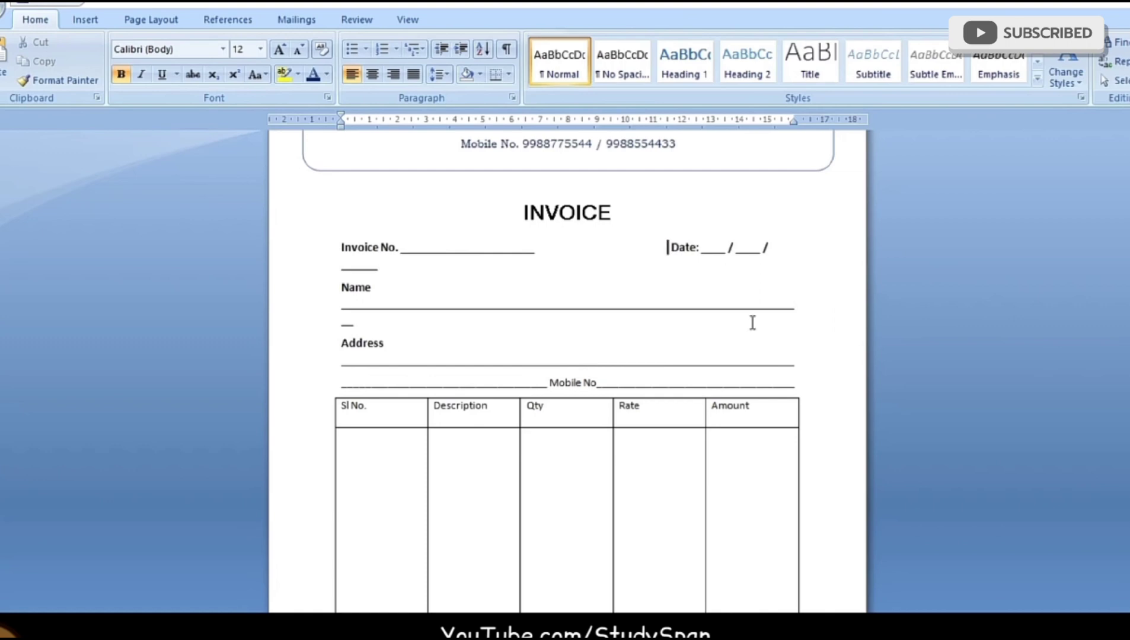
- Remove extra spaces so Date, Name and Address fit on one line each, and shorten the Mobile No underline
{"action": "key", "text": "BackSpace"}
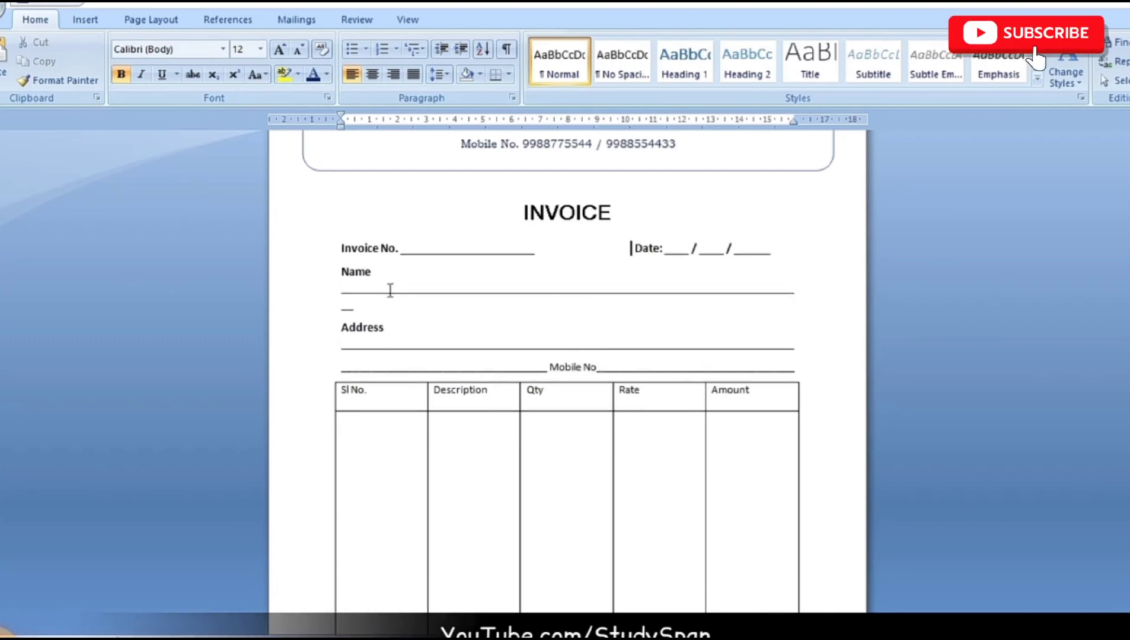
{"action": "left_click", "coordinate": [385, 290]}
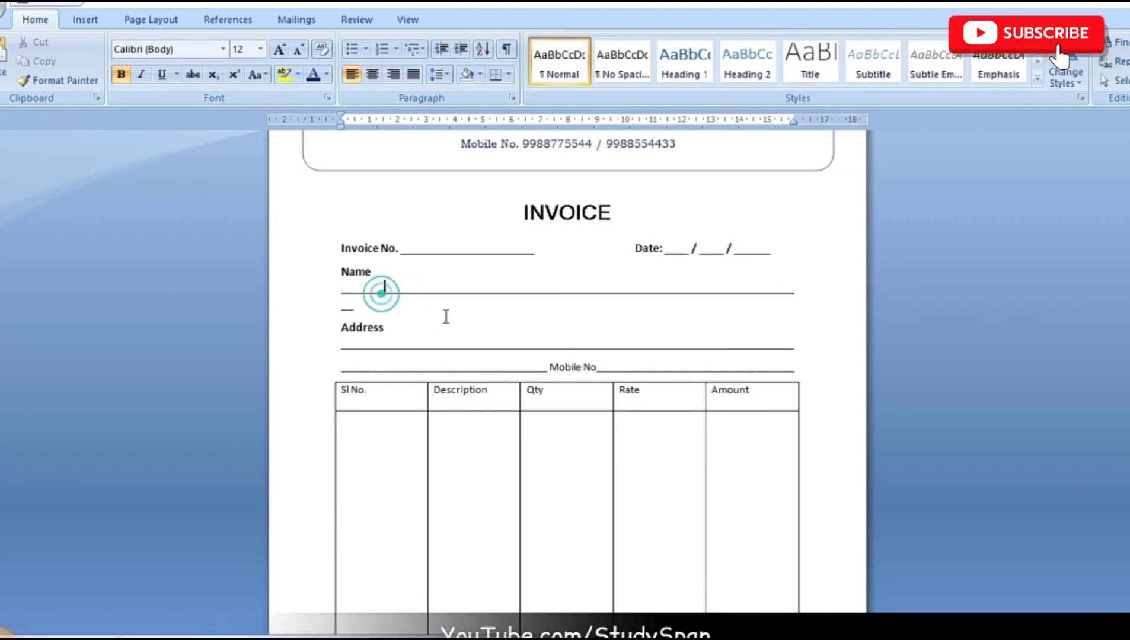
{"action": "left_click", "coordinate": [394, 270]}
{"action": "key", "text": "BackSpace"}
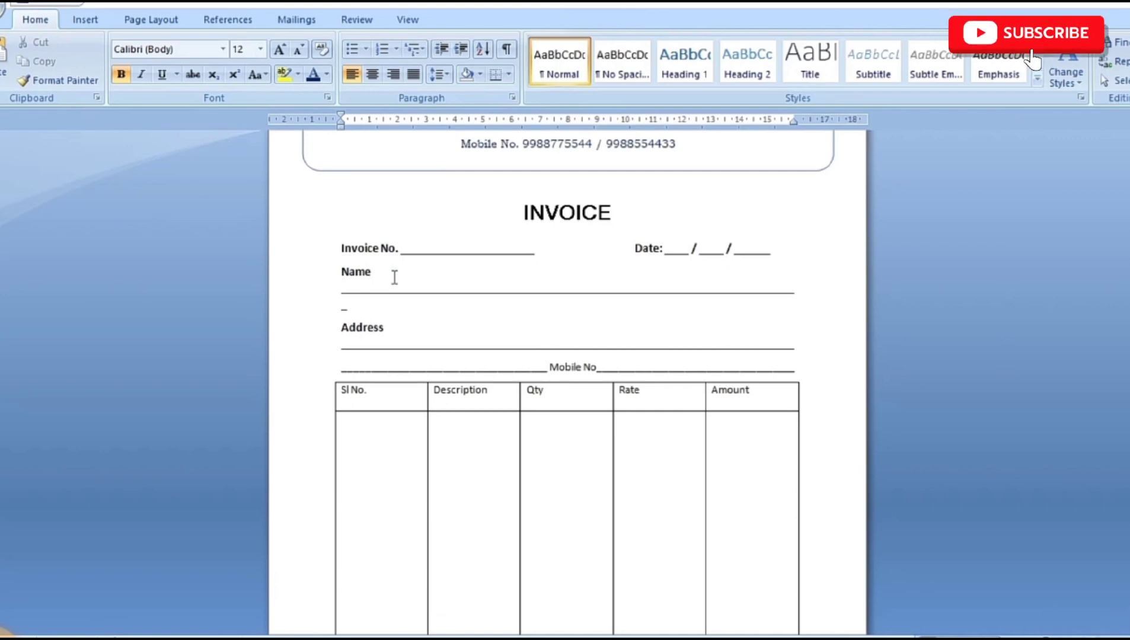
{"action": "key", "text": "BackSpace"}
{"action": "left_click", "coordinate": [365, 317]}
{"action": "key", "text": "BackSpace"}
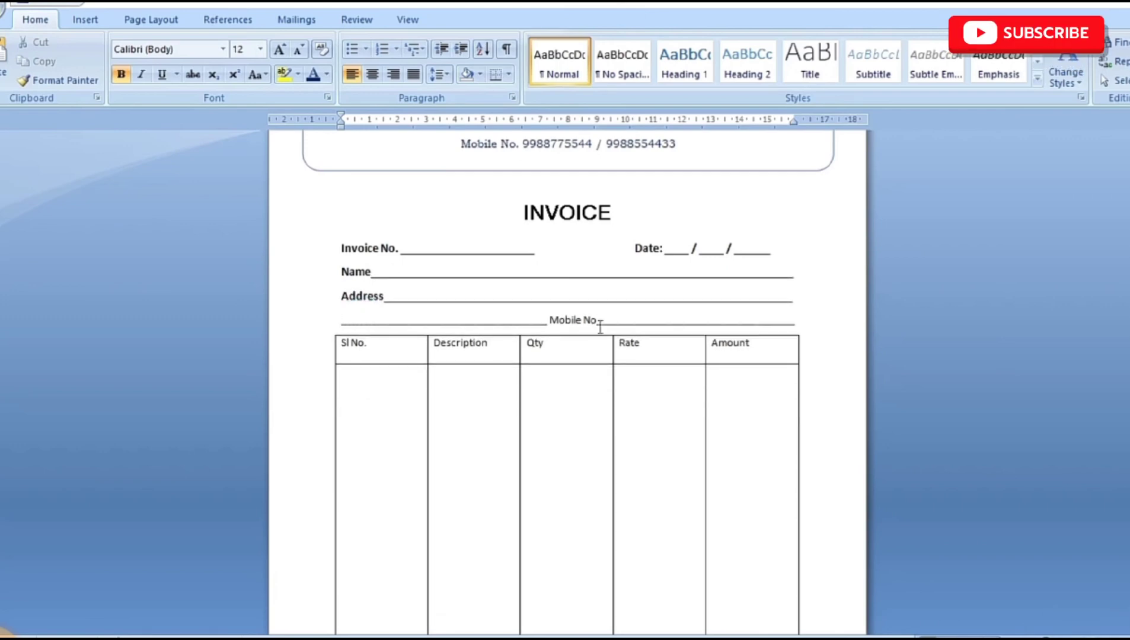
{"action": "key", "text": "Delete"}
{"action": "key", "text": "Delete"}
{"action": "key", "text": "Delete"}
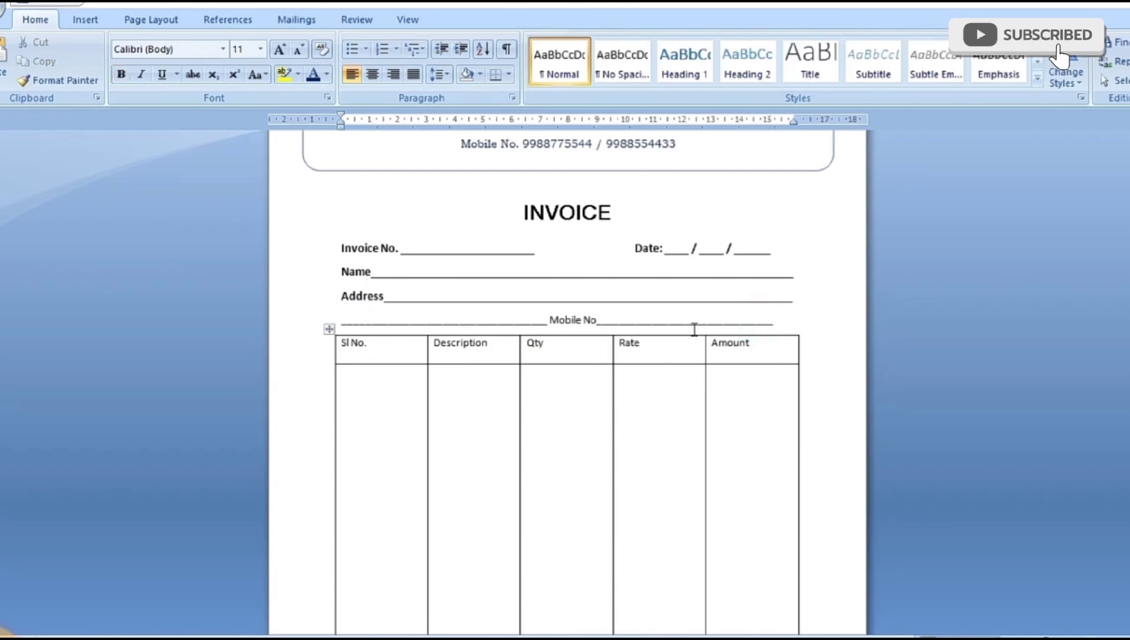
- Make the Mobile No line bold at 12 pt
{"action": "left_click", "coordinate": [316, 324]}
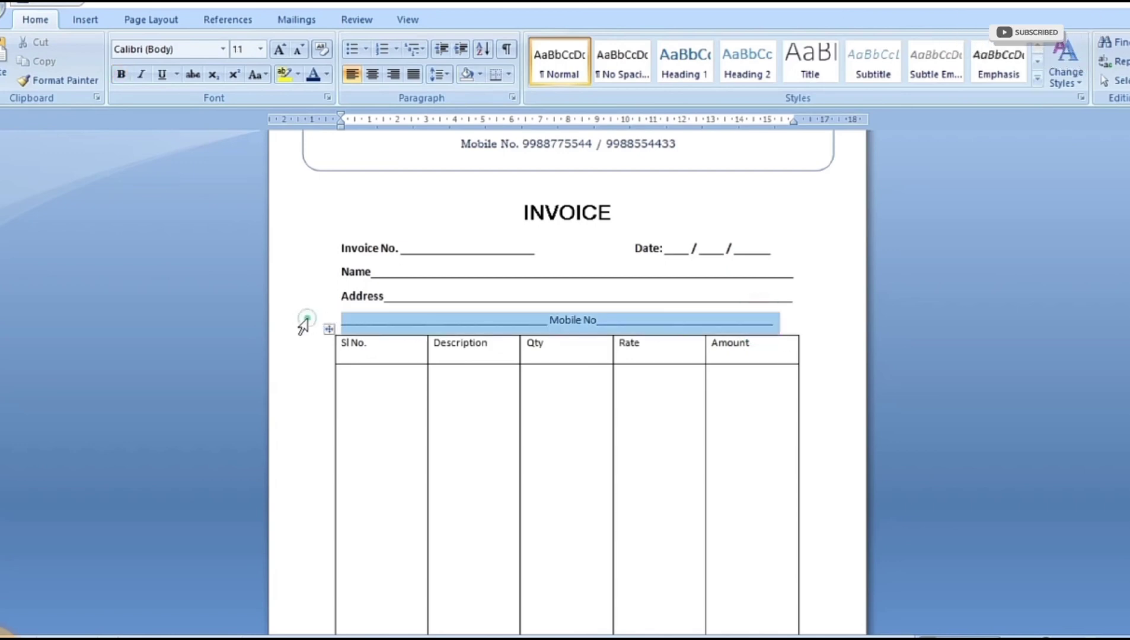
{"action": "left_click", "coordinate": [260, 49]}
{"action": "left_click", "coordinate": [245, 127]}
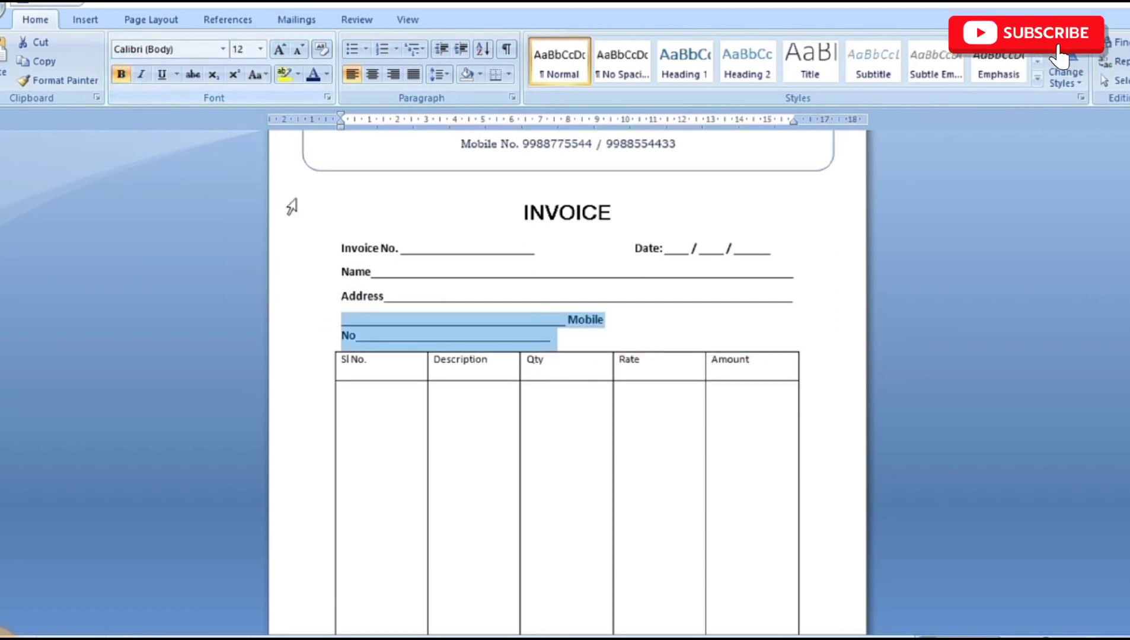
{"action": "left_click", "coordinate": [643, 297]}
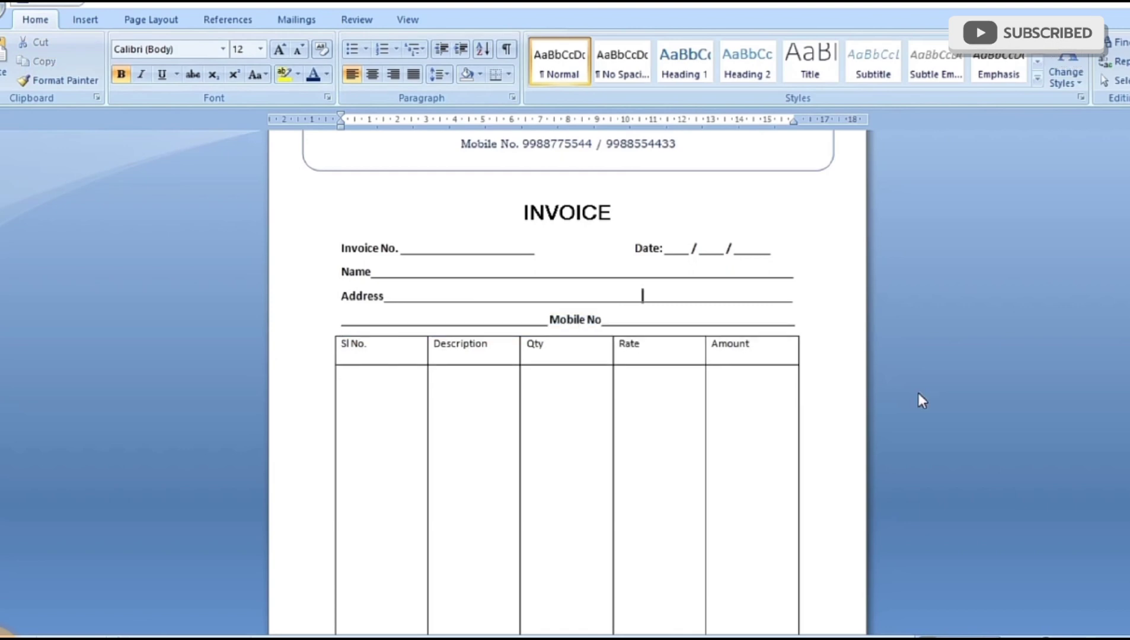
{"action": "scroll", "coordinate": [919, 393], "scroll_direction": "down", "scroll_amount": 3}
- Apply the Light Grid Accent 1 table style to the item table
{"action": "left_click", "coordinate": [658, 350]}
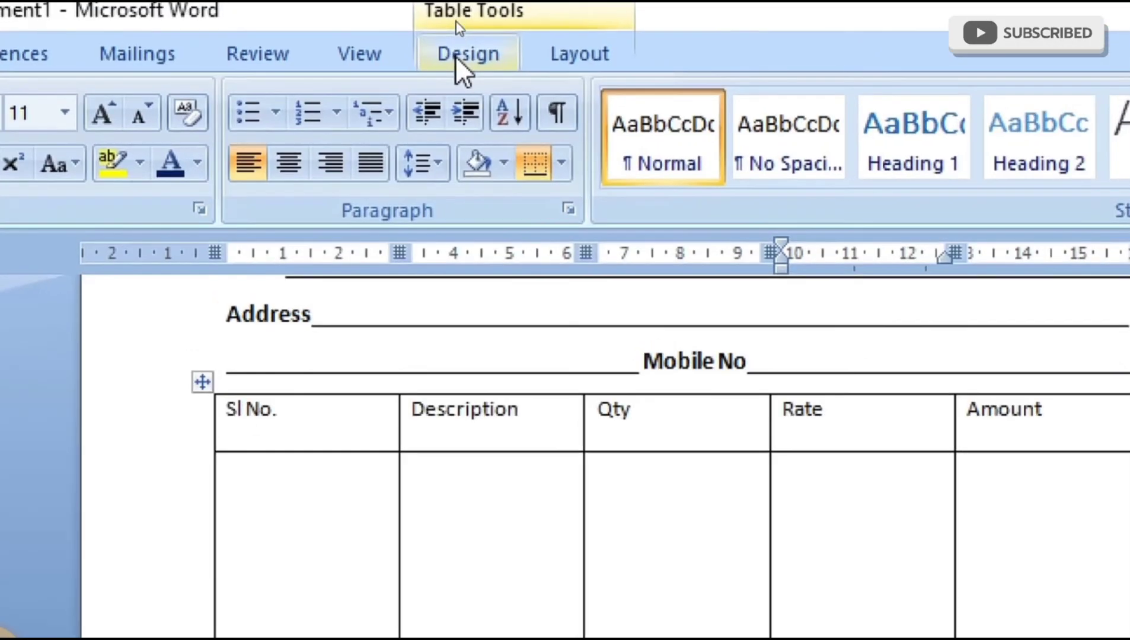
{"action": "left_click", "coordinate": [488, 63]}
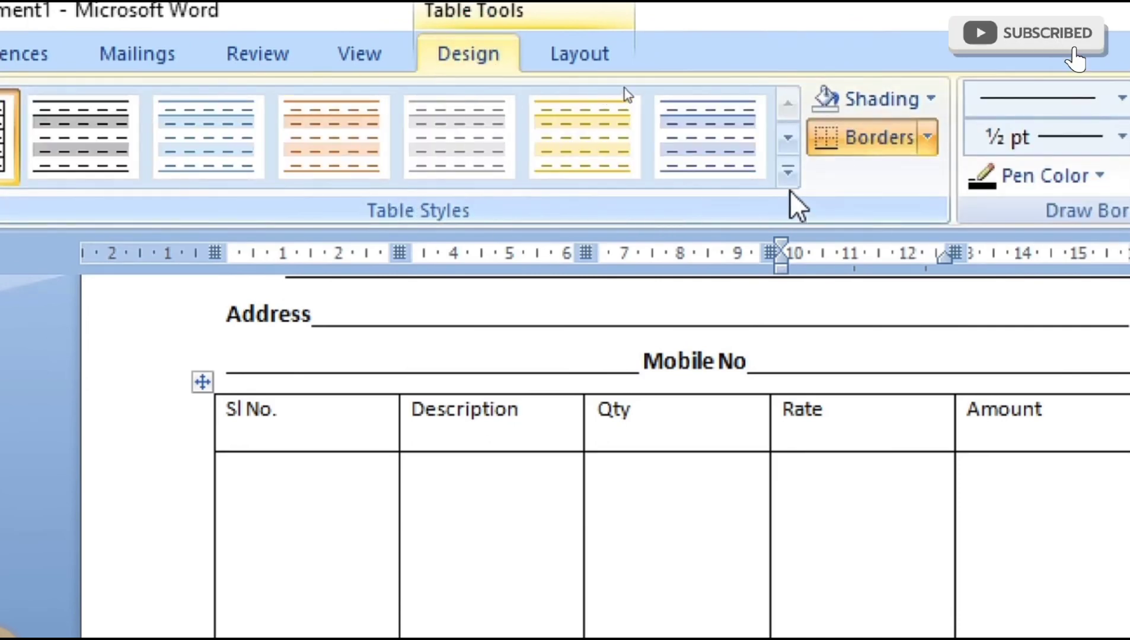
{"action": "left_click", "coordinate": [793, 175]}
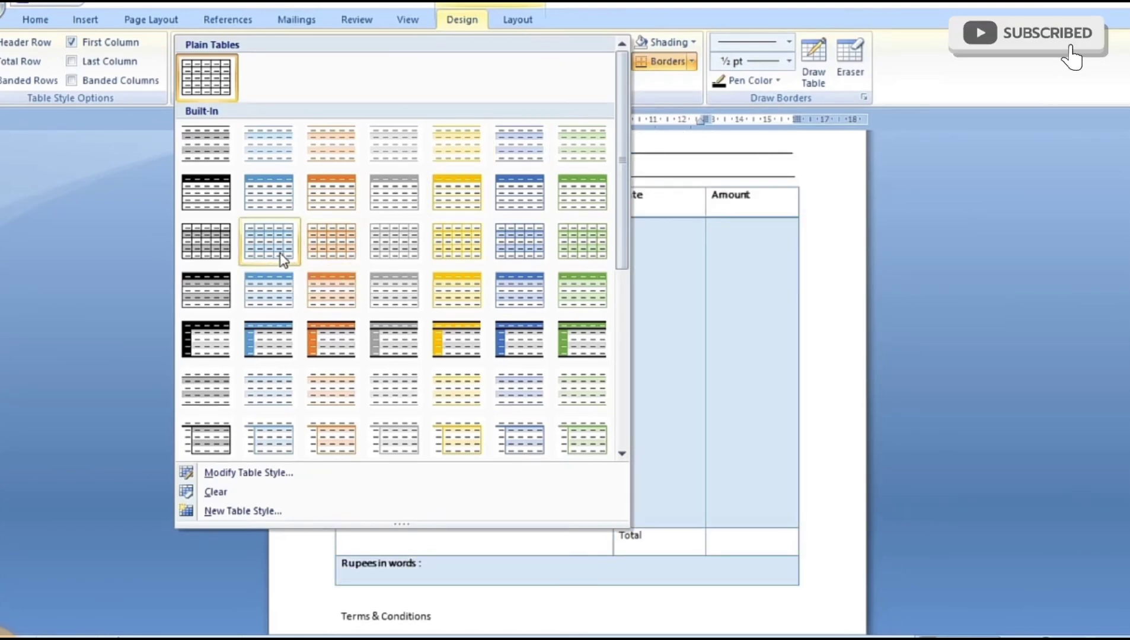
{"action": "left_click", "coordinate": [278, 258]}
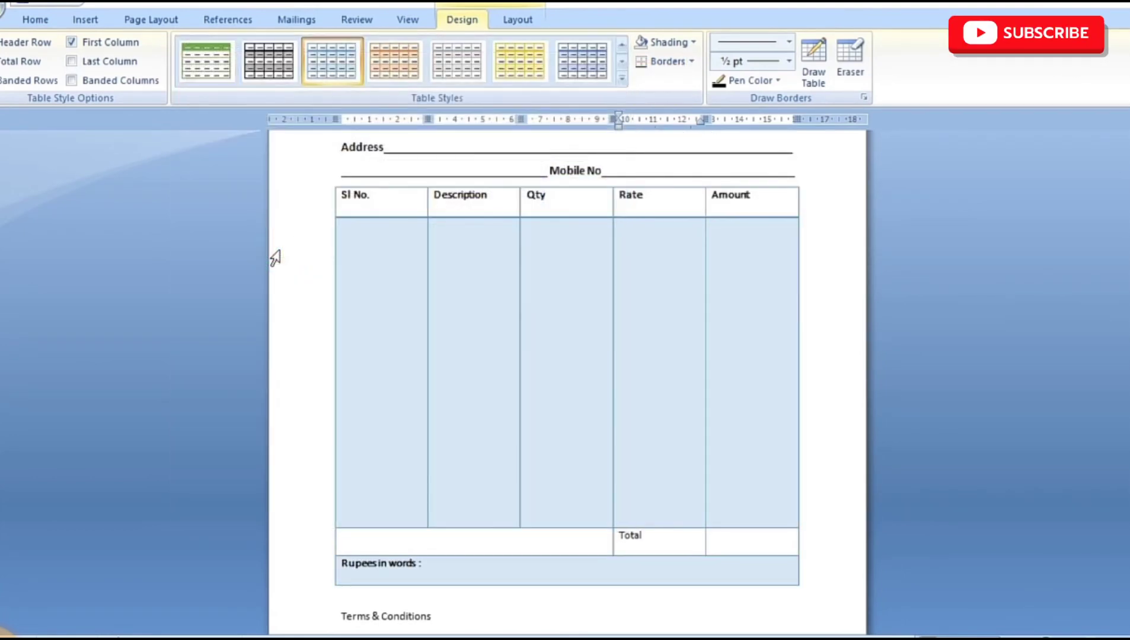
{"action": "left_click", "coordinate": [307, 207]}
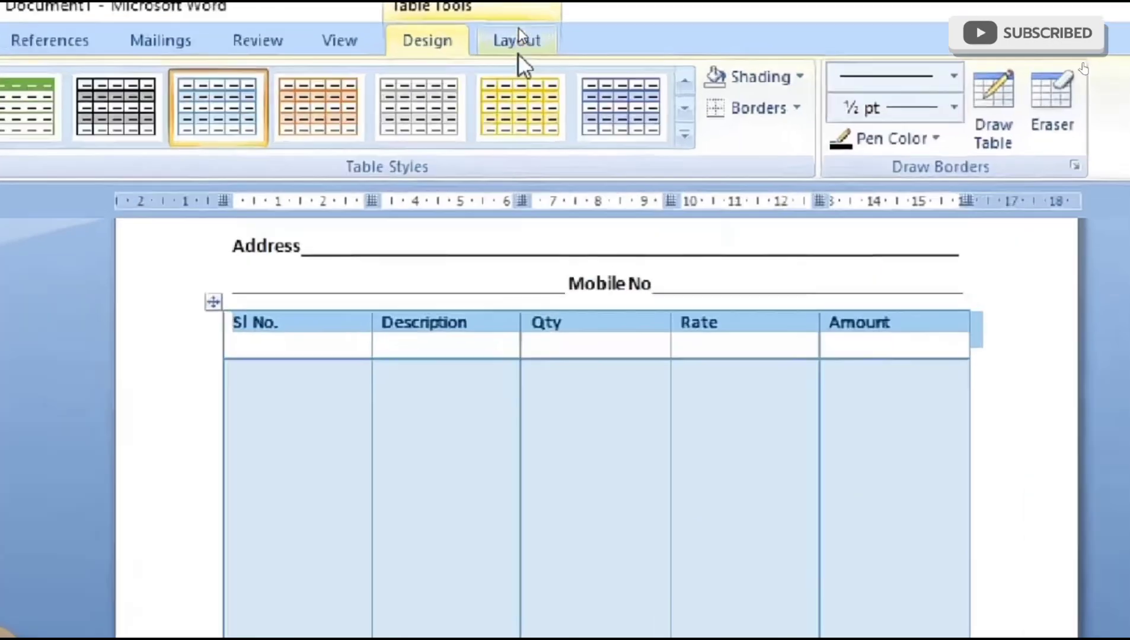
- Centre the column headings and align Total to the centre right of its cell
{"action": "left_click", "coordinate": [518, 23]}
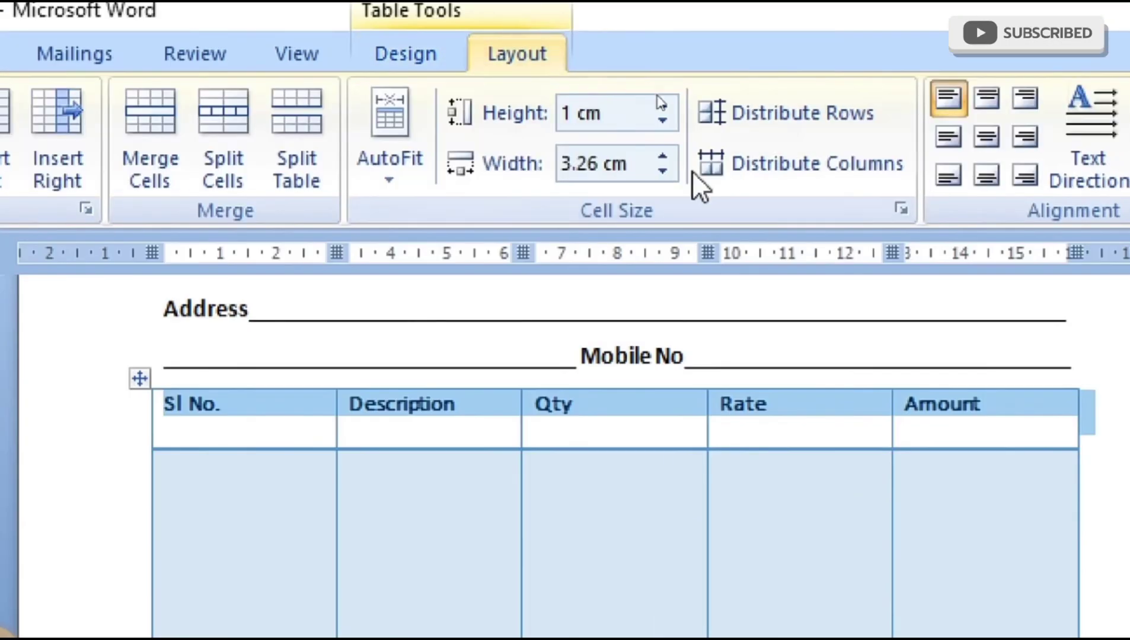
{"action": "left_click", "coordinate": [987, 140]}
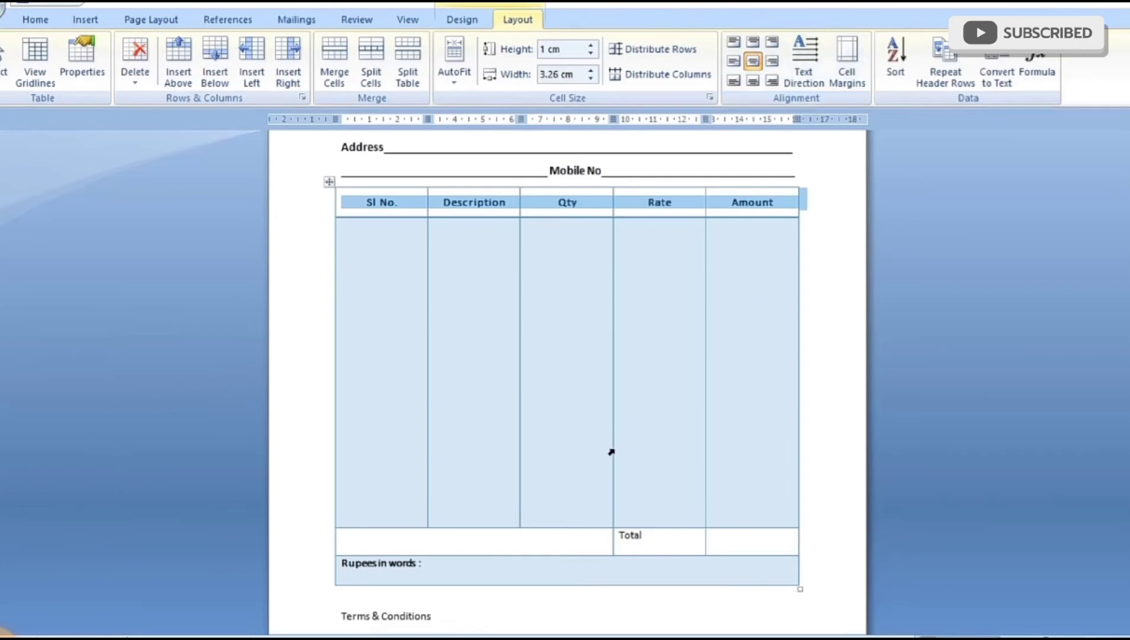
{"action": "scroll", "coordinate": [646, 510], "scroll_direction": "down", "scroll_amount": 1}
{"action": "left_click_drag", "start_coordinate": [658, 499], "coordinate": [624, 499]}
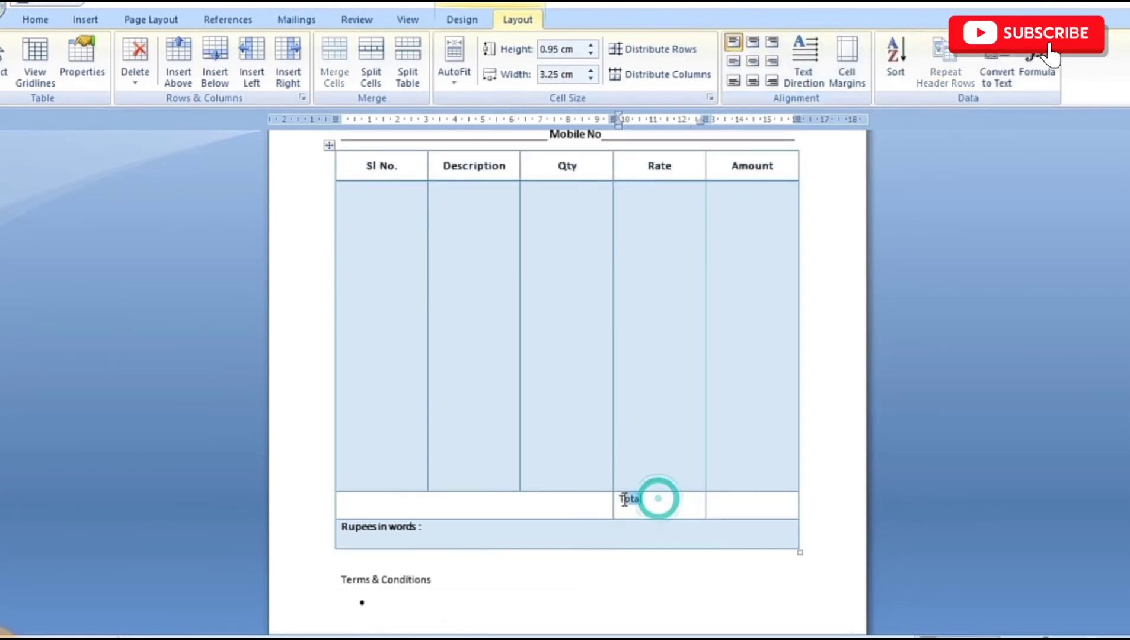
{"action": "left_click", "coordinate": [770, 62]}
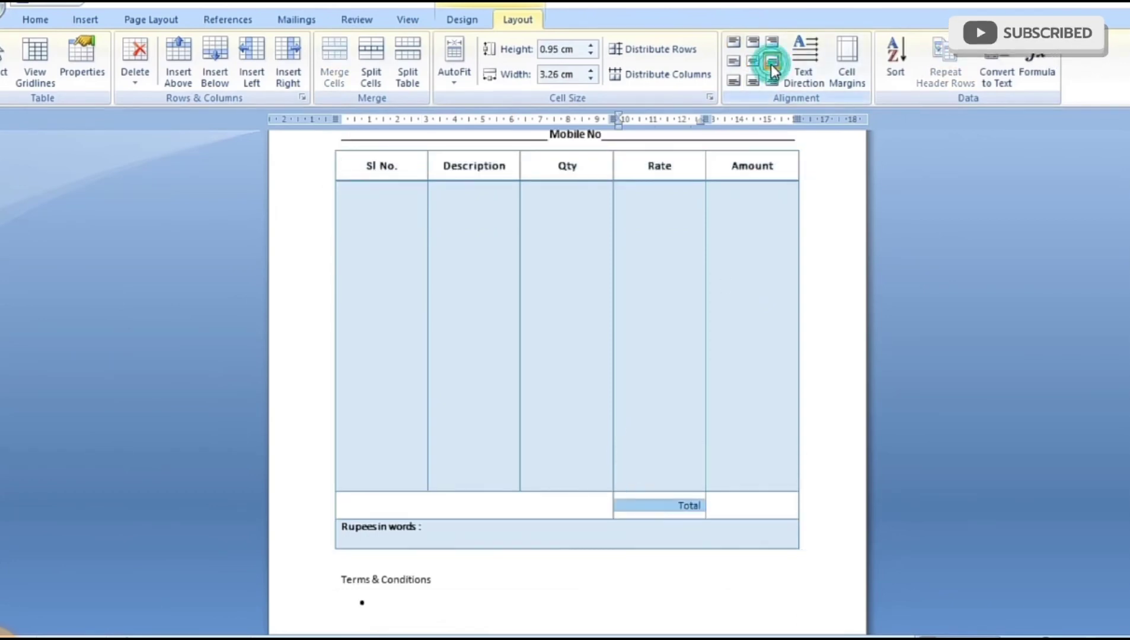
- Set 'Rupees in words :' to Align Center Left in its cell
{"action": "left_click", "coordinate": [304, 538]}
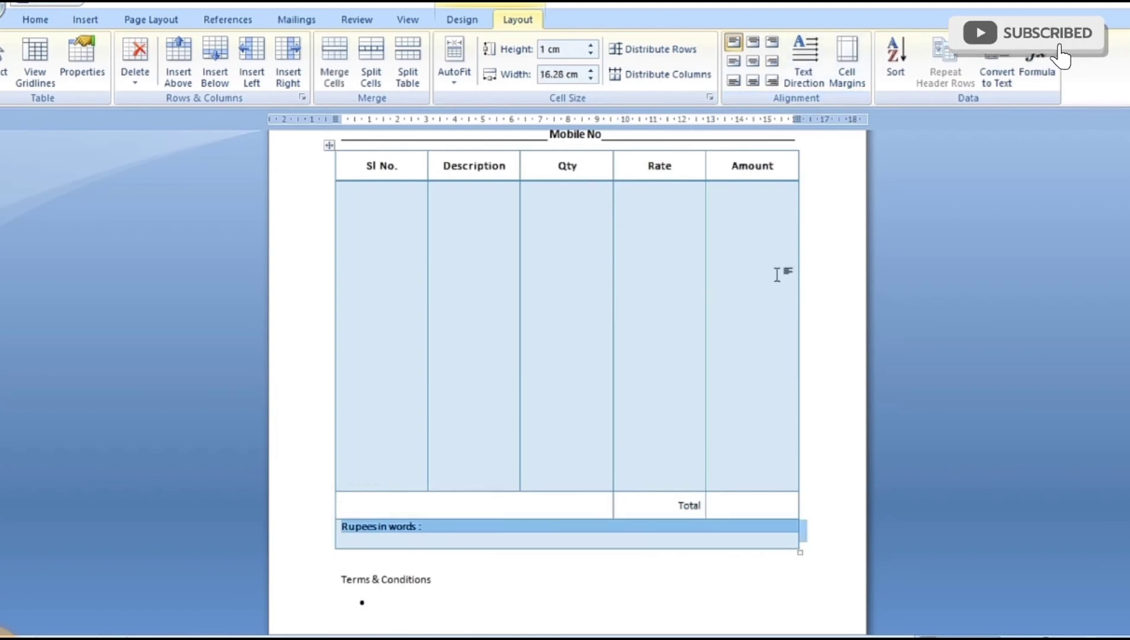
{"action": "left_click", "coordinate": [733, 61]}
{"action": "left_click_drag", "start_coordinate": [512, 521], "coordinate": [512, 520]}
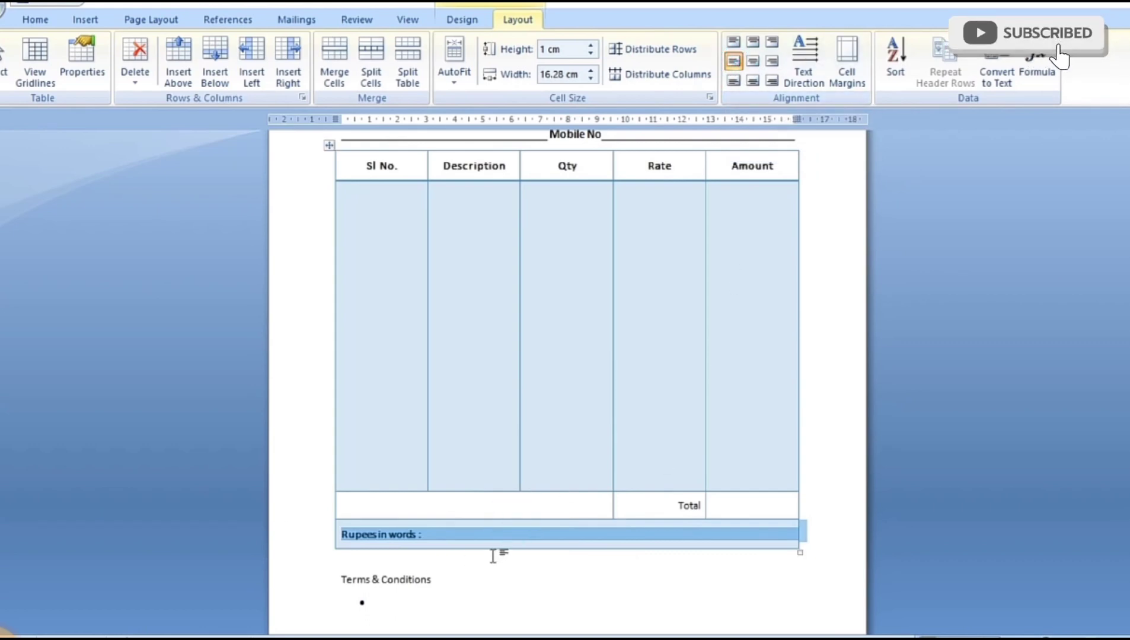
{"action": "left_click_drag", "start_coordinate": [322, 167], "coordinate": [322, 191]}
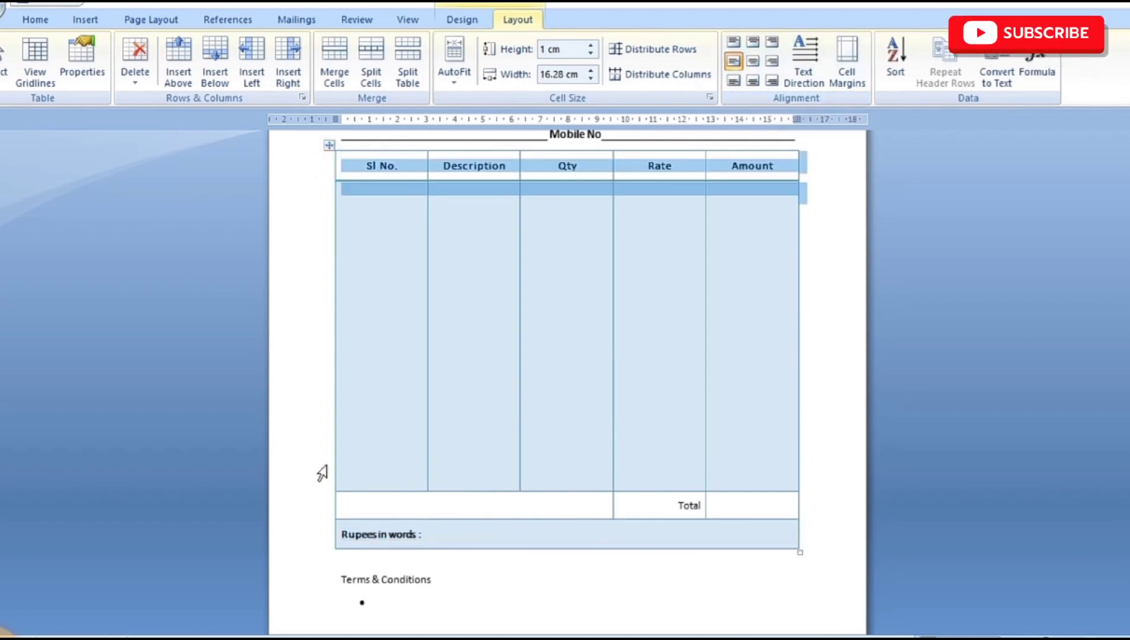
{"action": "left_click_drag", "start_coordinate": [320, 504], "coordinate": [317, 536], "text": "ctrl"}
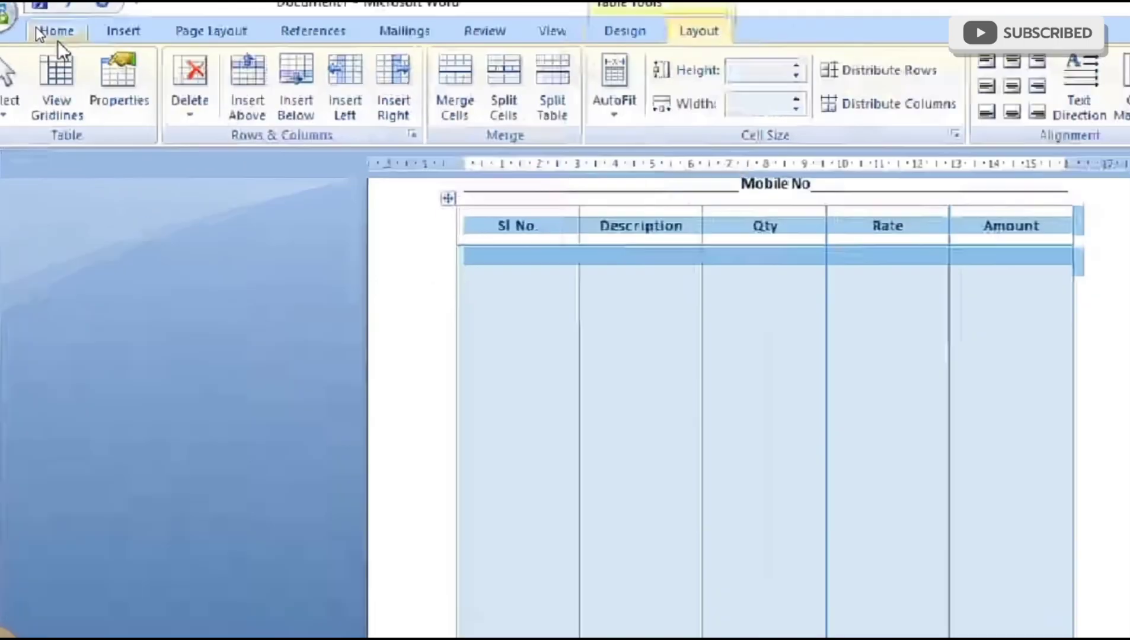
- Make the table headings, Total and 'Rupees in words :' 12 pt bold Arial Unicode MS
{"action": "left_click", "coordinate": [36, 33]}
{"action": "left_click", "coordinate": [551, 110]}
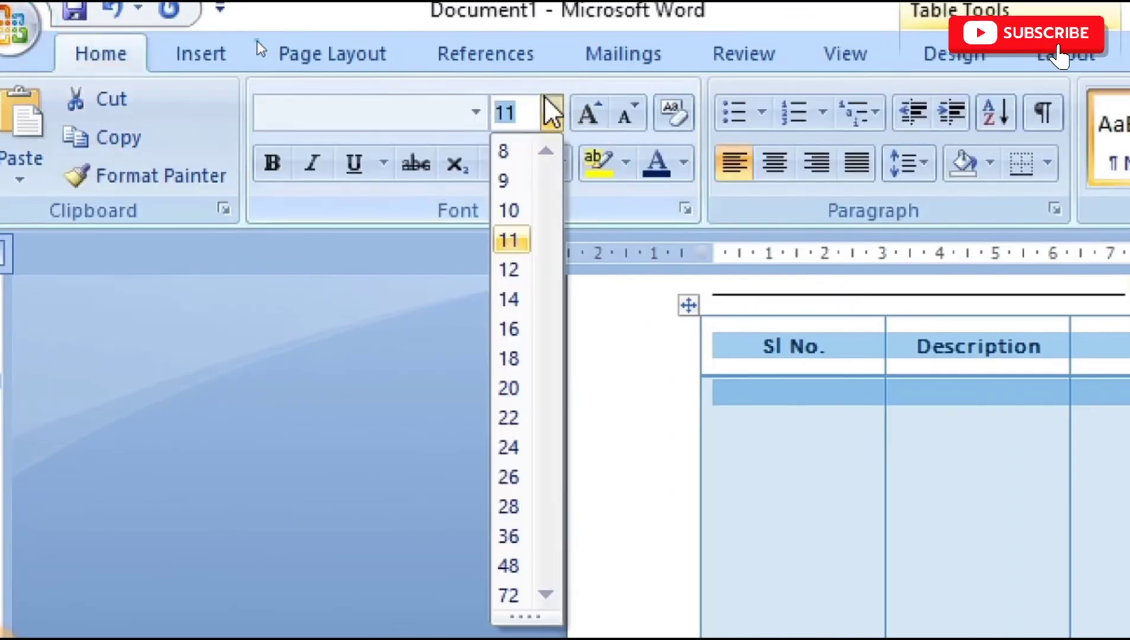
{"action": "left_click", "coordinate": [507, 274]}
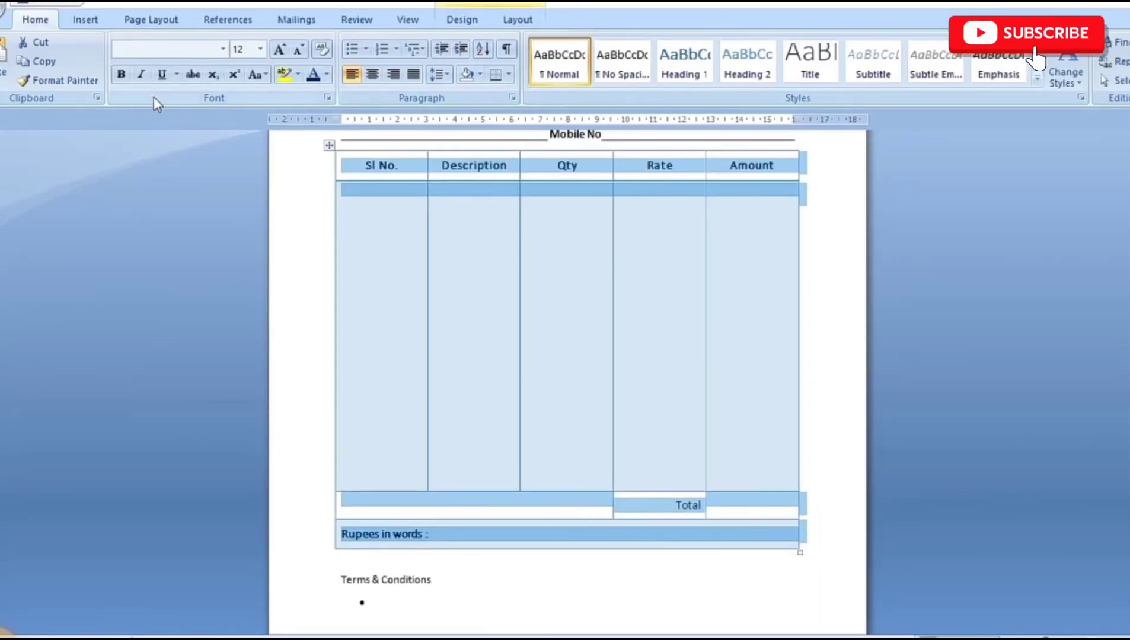
{"action": "left_click", "coordinate": [118, 80]}
{"action": "left_click", "coordinate": [223, 49]}
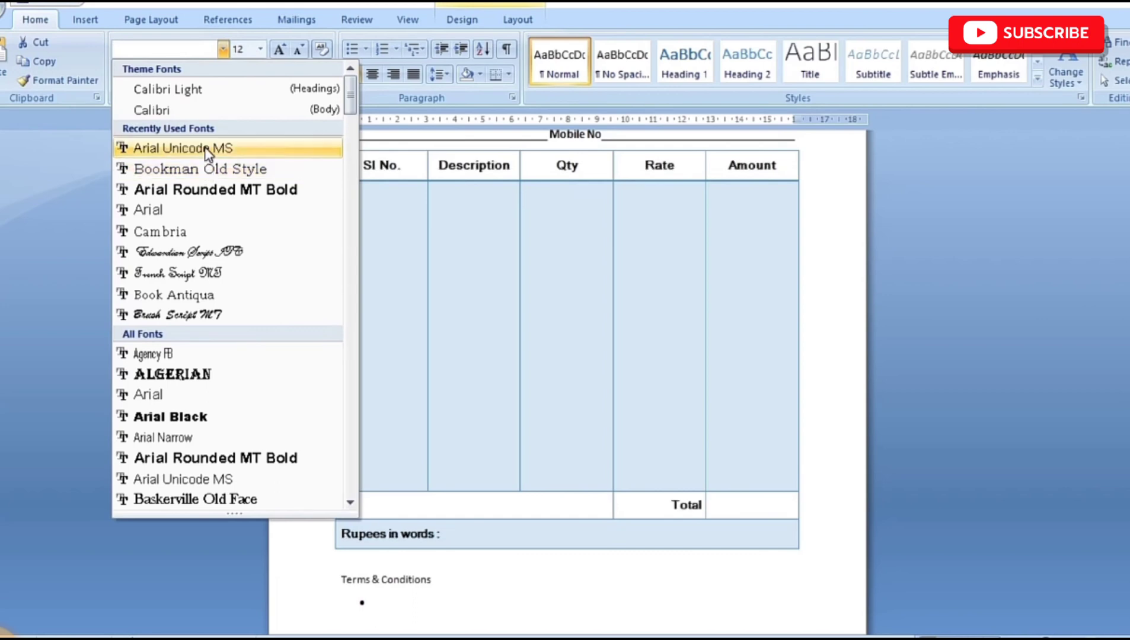
{"action": "left_click", "coordinate": [208, 150]}
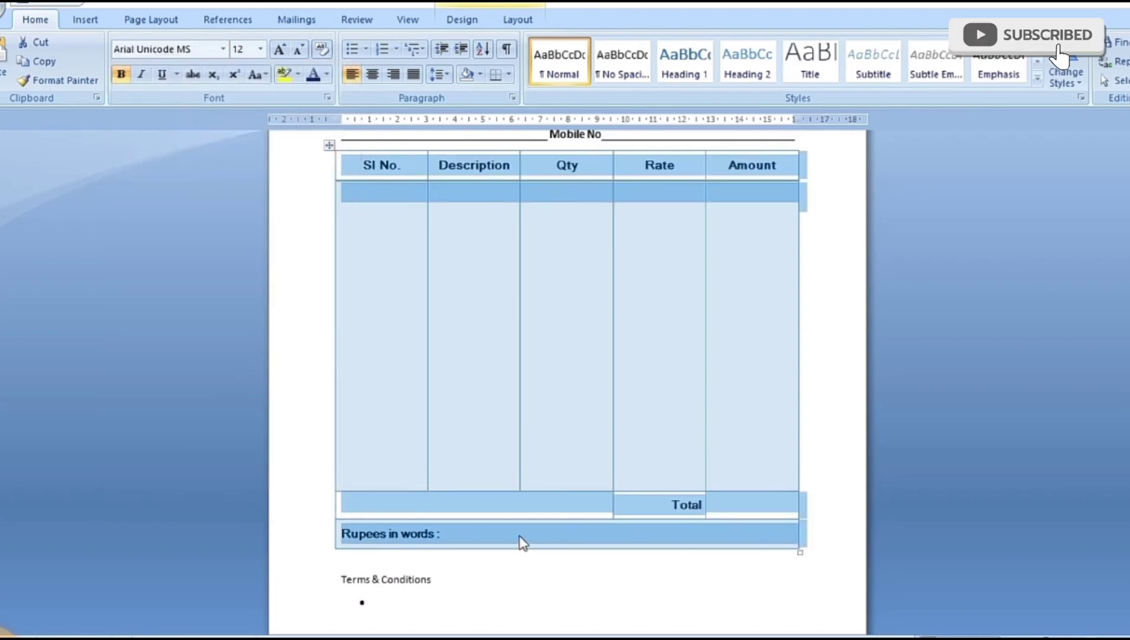
{"action": "left_click", "coordinate": [520, 533]}
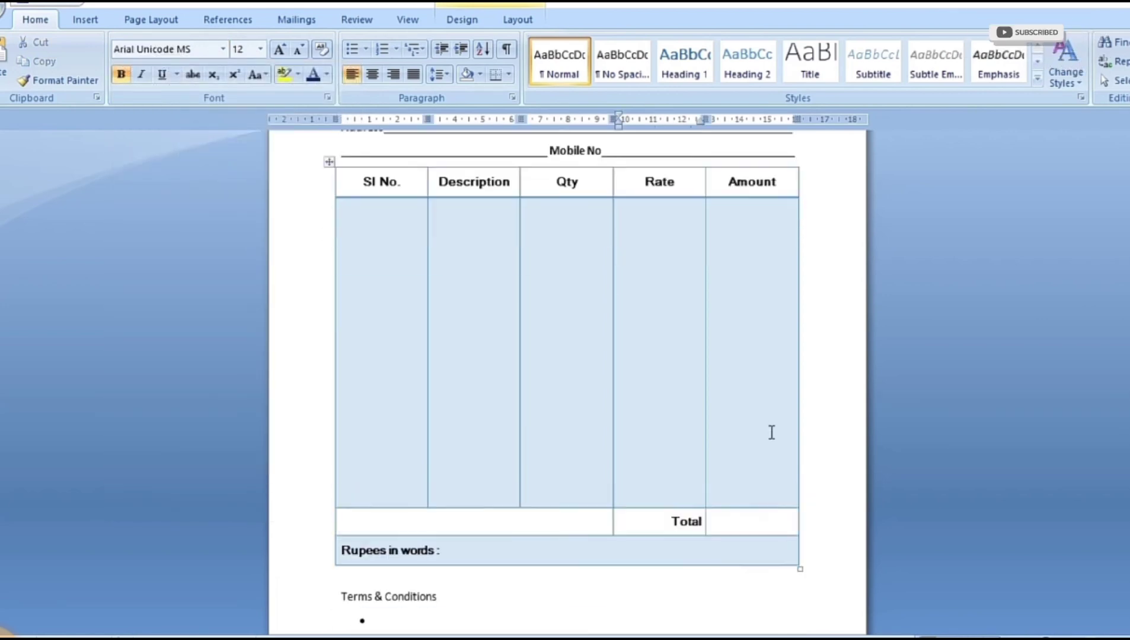
{"action": "scroll", "coordinate": [770, 433], "scroll_direction": "down", "scroll_amount": 3}
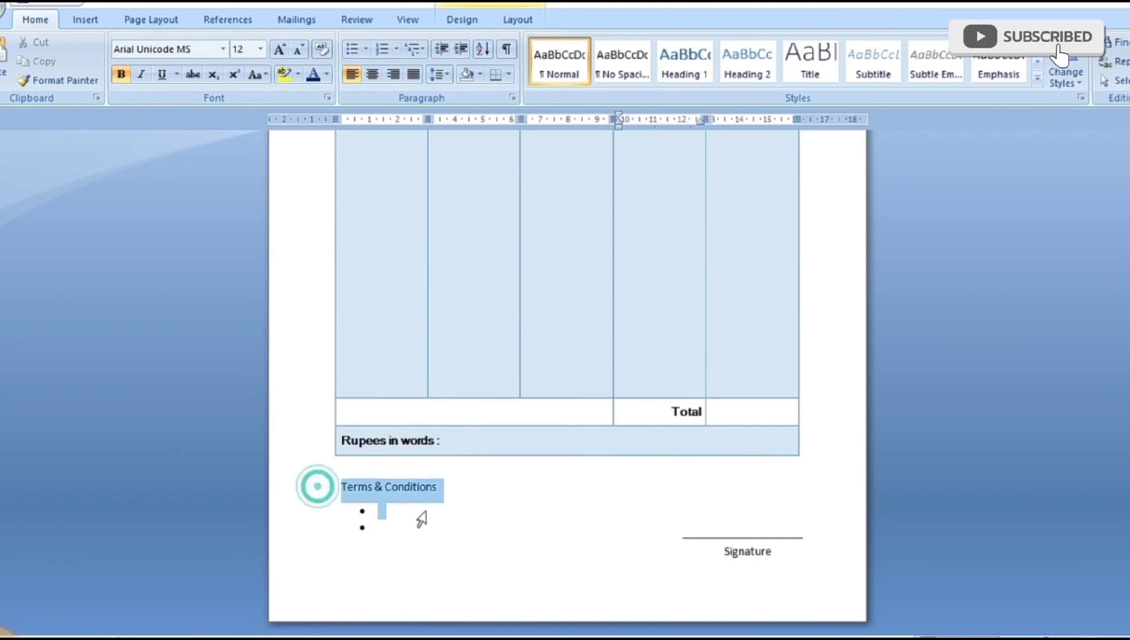
- Format the text from Terms & Conditions through Signature as bold Bookman Old Style
{"action": "left_click_drag", "start_coordinate": [315, 494], "coordinate": [779, 556]}
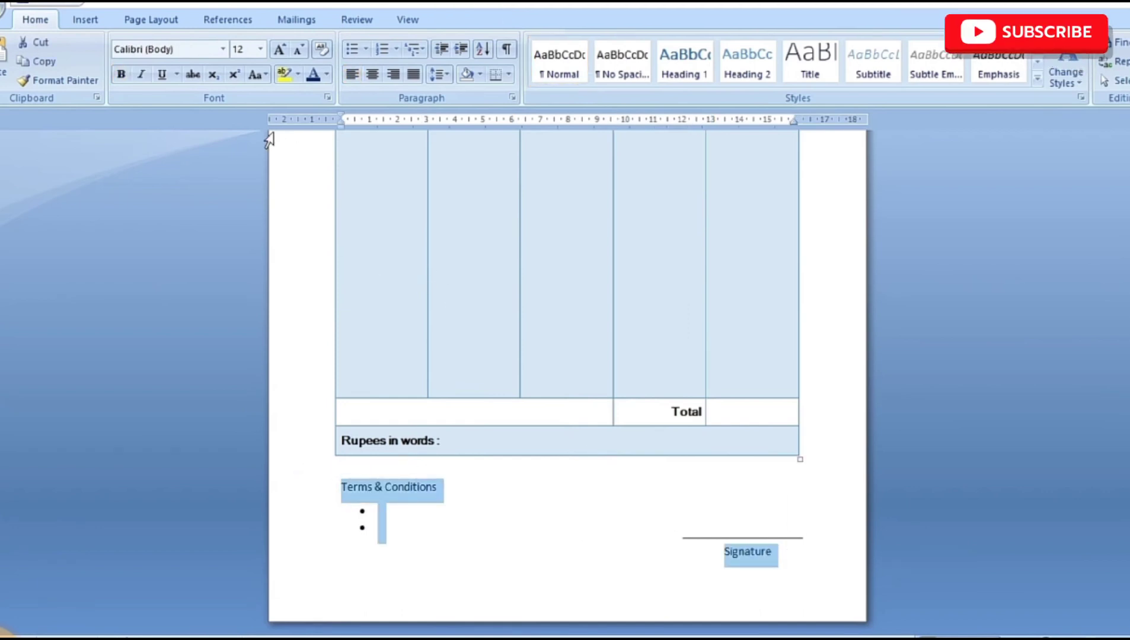
{"action": "left_click", "coordinate": [222, 50]}
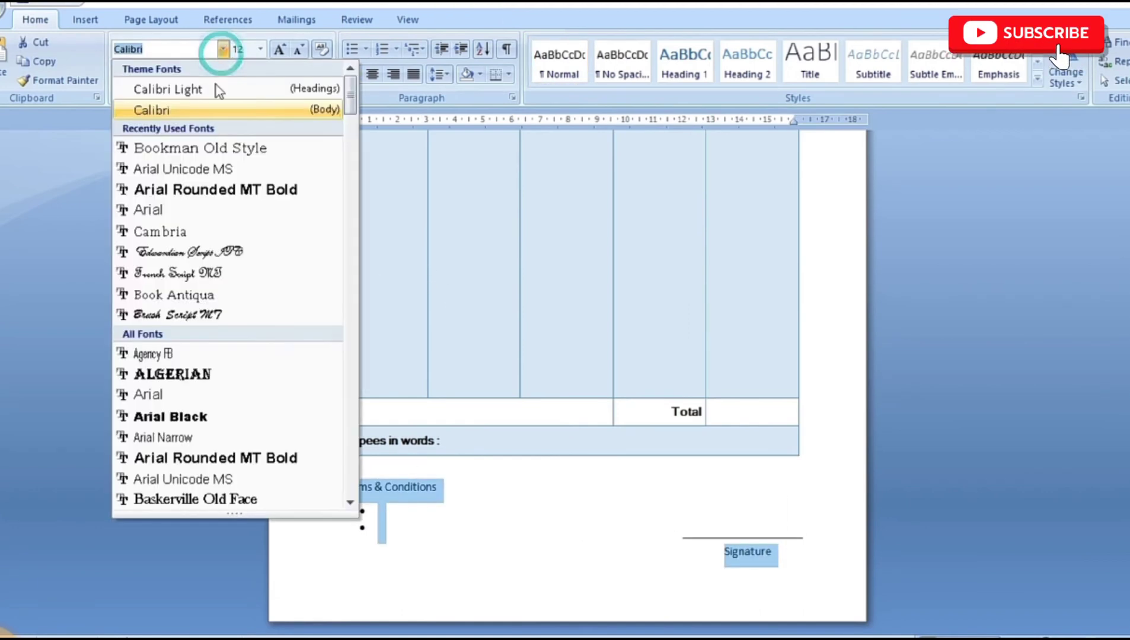
{"action": "left_click", "coordinate": [189, 151]}
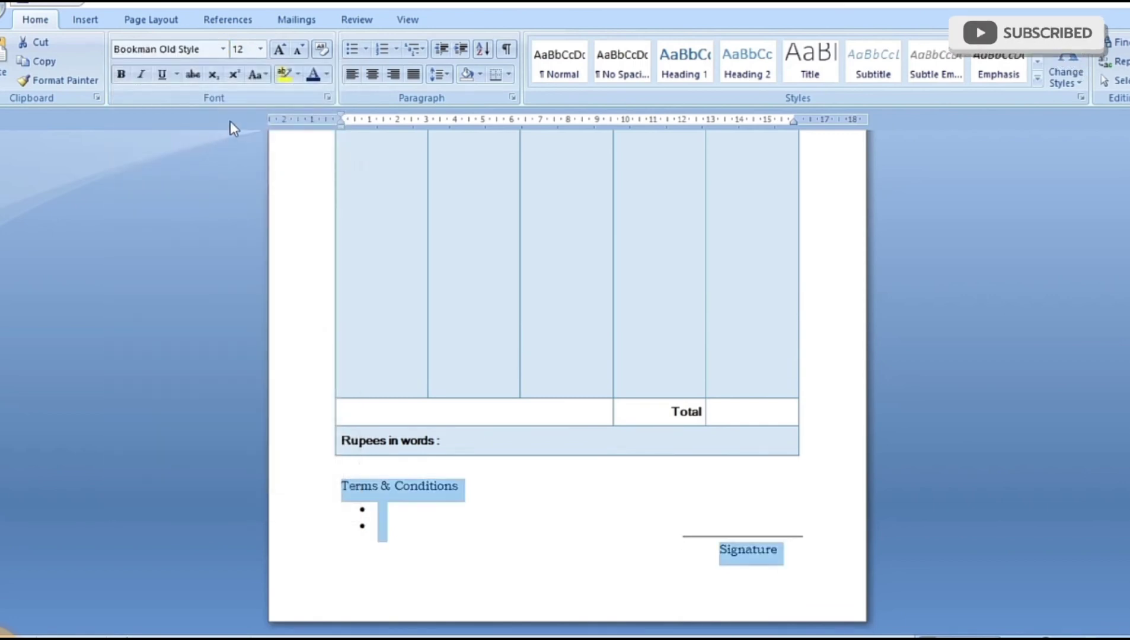
{"action": "left_click", "coordinate": [120, 75]}
{"action": "left_click", "coordinate": [550, 498]}
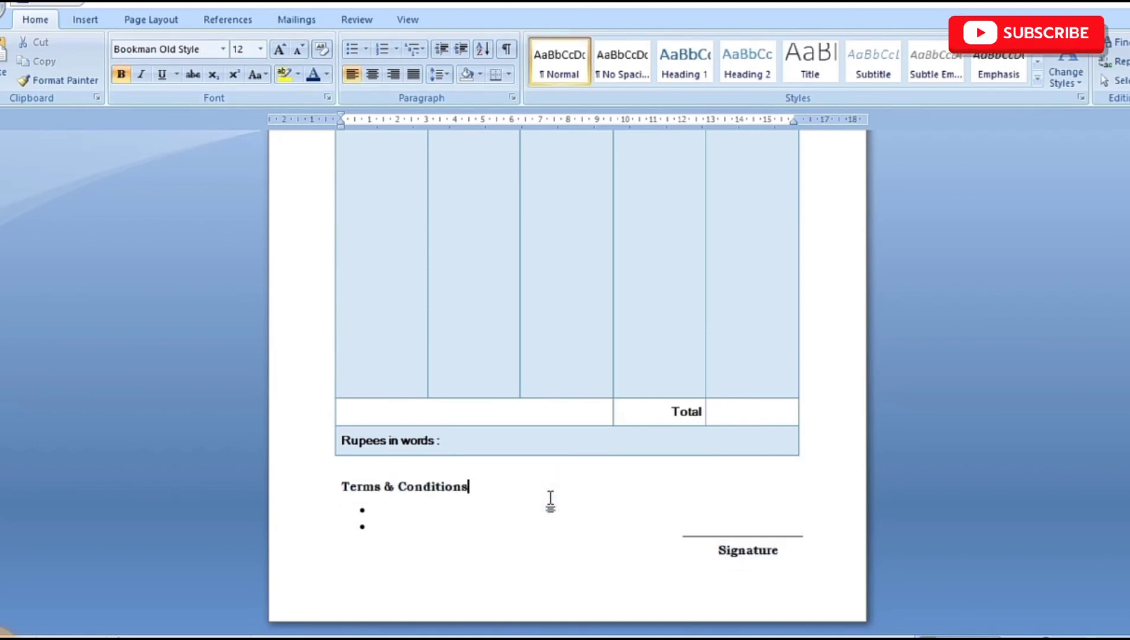
{"action": "scroll", "coordinate": [550, 499], "scroll_direction": "up", "scroll_amount": 2}
- Scroll through the whole invoice page, then bring up the Insert tab's Shapes gallery
{"action": "scroll", "coordinate": [484, 405], "scroll_direction": "up", "scroll_amount": 5}
{"action": "scroll", "coordinate": [485, 405], "scroll_direction": "down", "scroll_amount": 1}
{"action": "scroll", "coordinate": [484, 406], "scroll_direction": "down", "scroll_amount": 1}
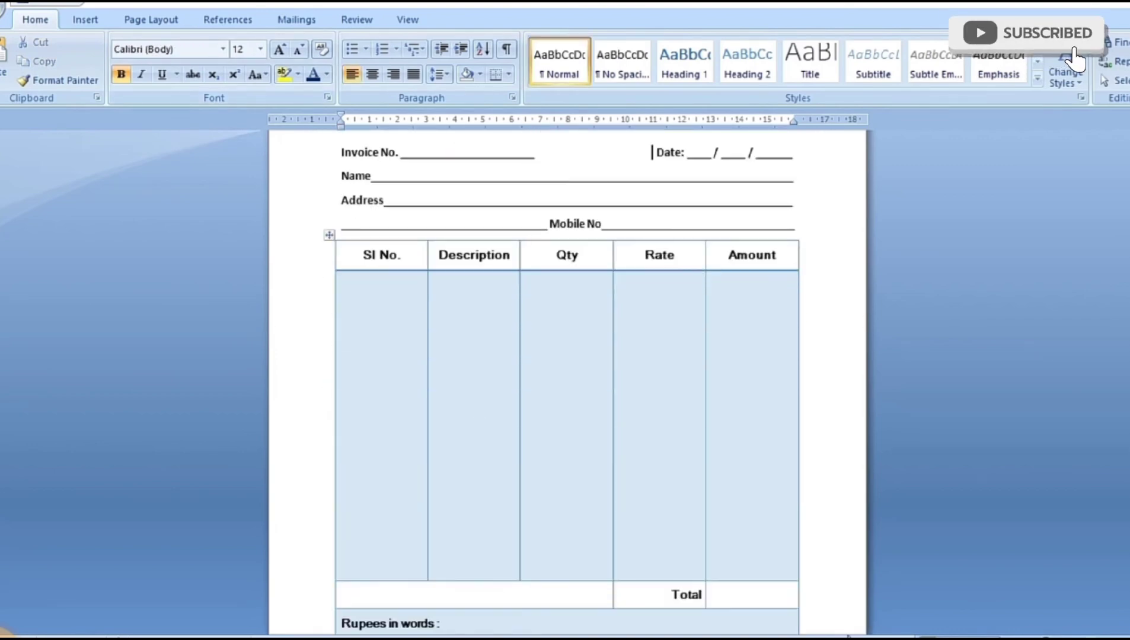
{"action": "scroll", "coordinate": [466, 478], "scroll_direction": "down", "scroll_amount": 3}
{"action": "scroll", "coordinate": [484, 438], "scroll_direction": "down", "scroll_amount": 2}
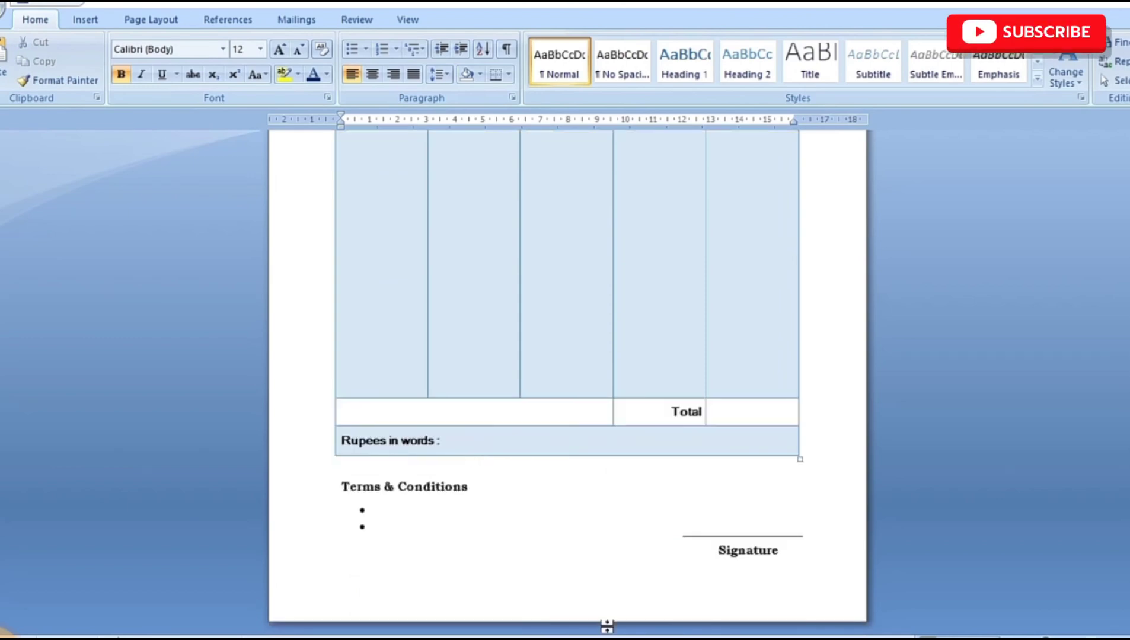
{"action": "scroll", "coordinate": [638, 357], "scroll_direction": "down", "scroll_amount": 1}
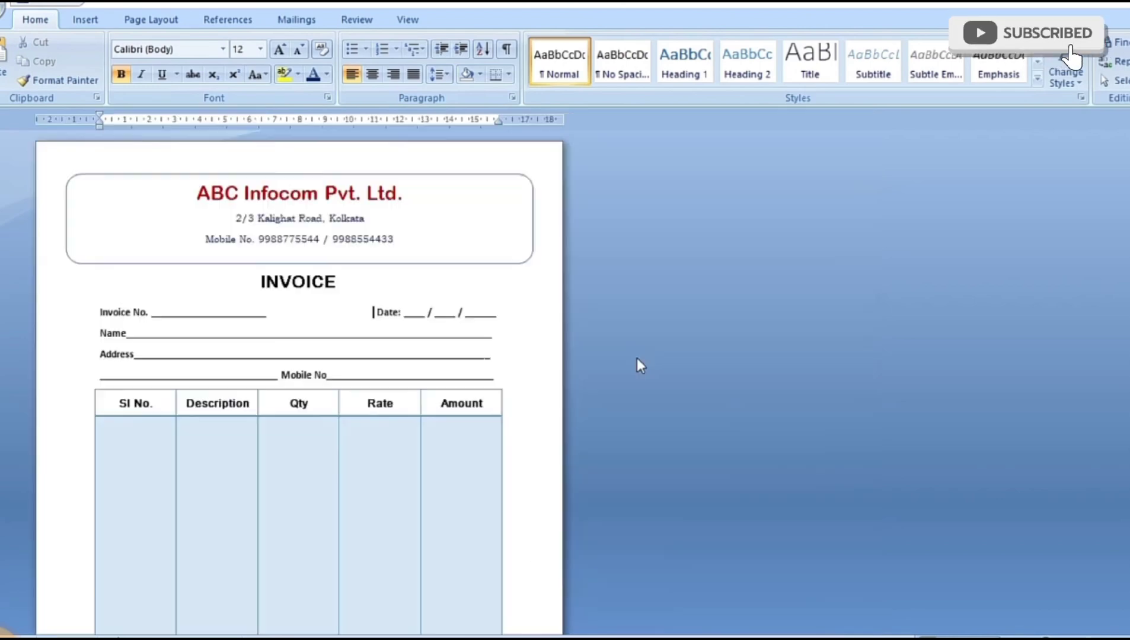
{"action": "scroll", "coordinate": [638, 357], "scroll_direction": "down", "scroll_amount": 1}
{"action": "scroll", "coordinate": [639, 357], "scroll_direction": "down", "scroll_amount": 1}
{"action": "scroll", "coordinate": [636, 358], "scroll_direction": "down", "scroll_amount": 1}
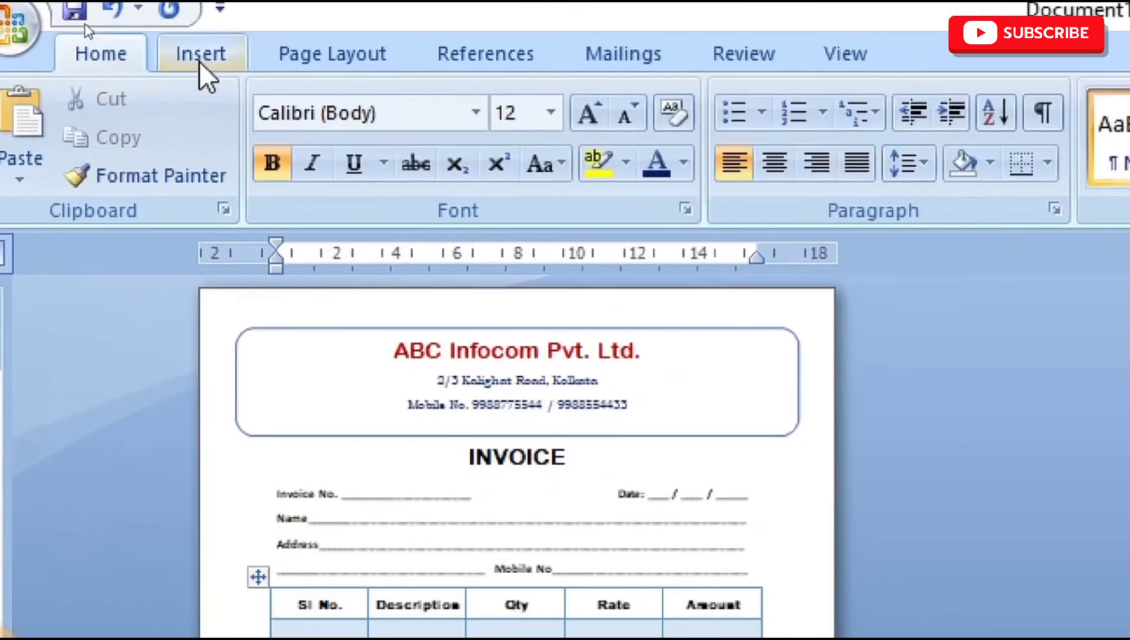
{"action": "left_click", "coordinate": [85, 25]}
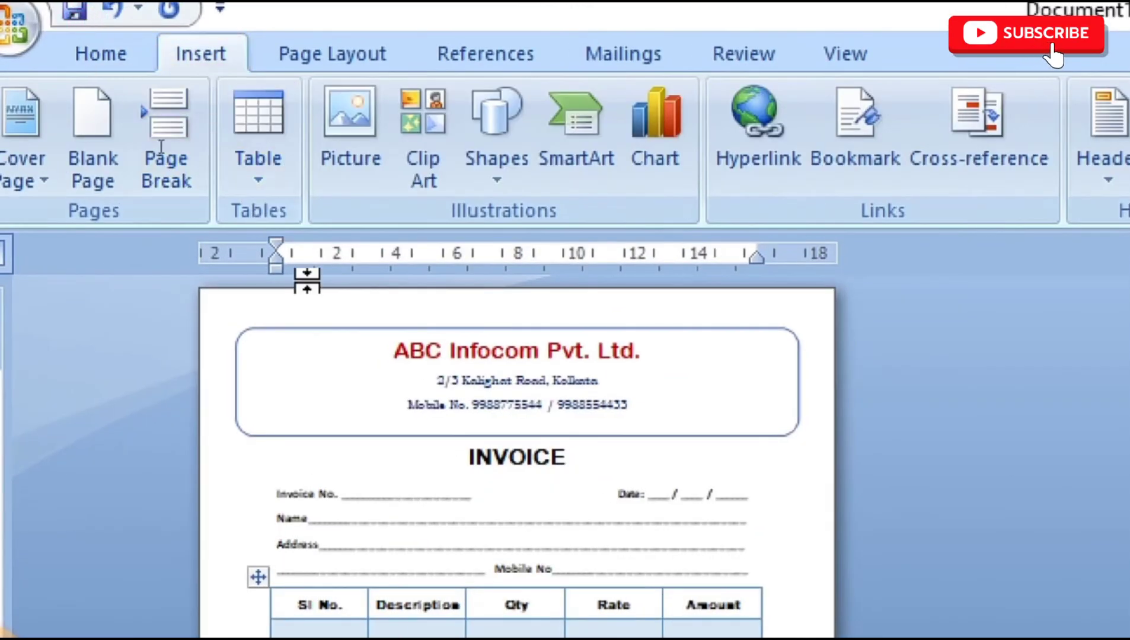
{"action": "left_click", "coordinate": [503, 175]}
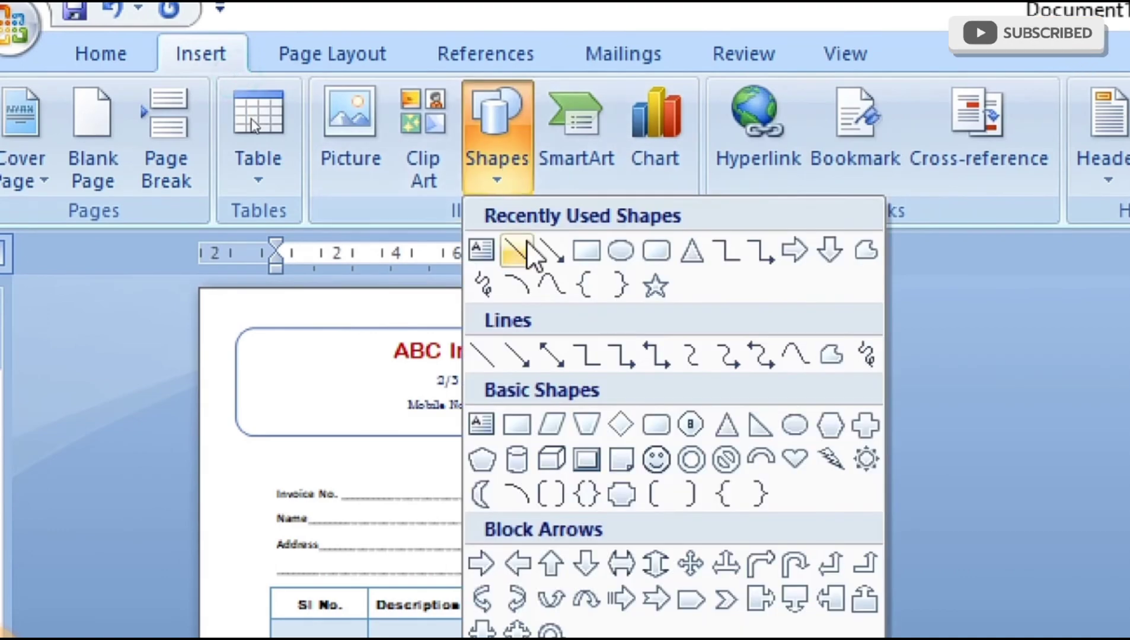
- Draw a rectangle around the invoice body and apply the Colored Outline Accent 5 style
{"action": "left_click", "coordinate": [590, 254]}
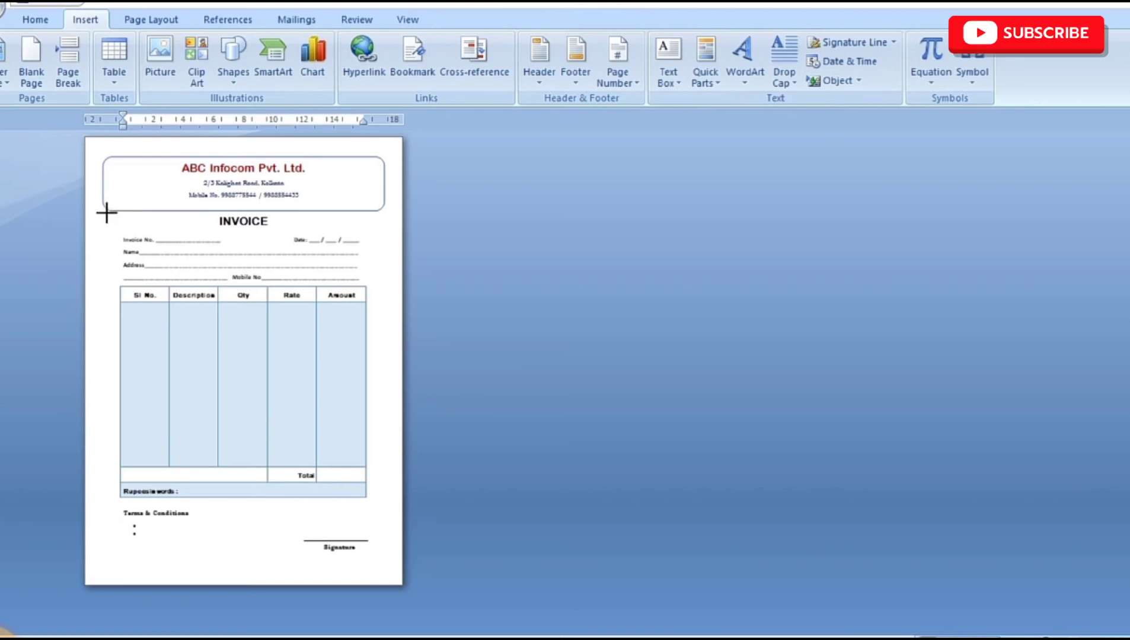
{"action": "left_click_drag", "start_coordinate": [107, 213], "coordinate": [384, 563]}
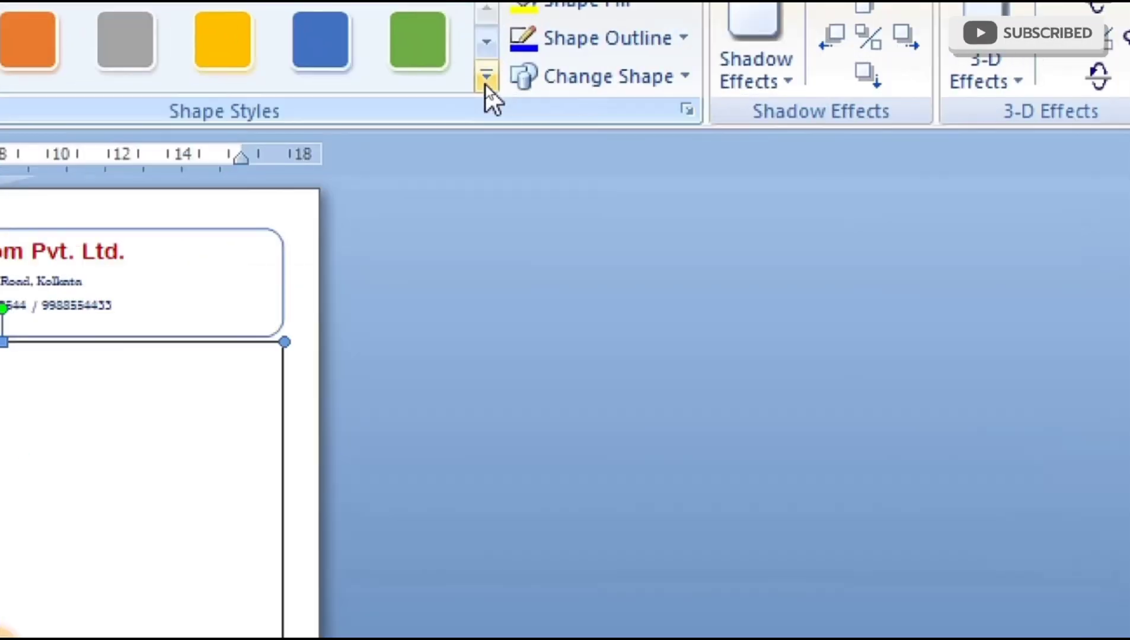
{"action": "left_click", "coordinate": [485, 81]}
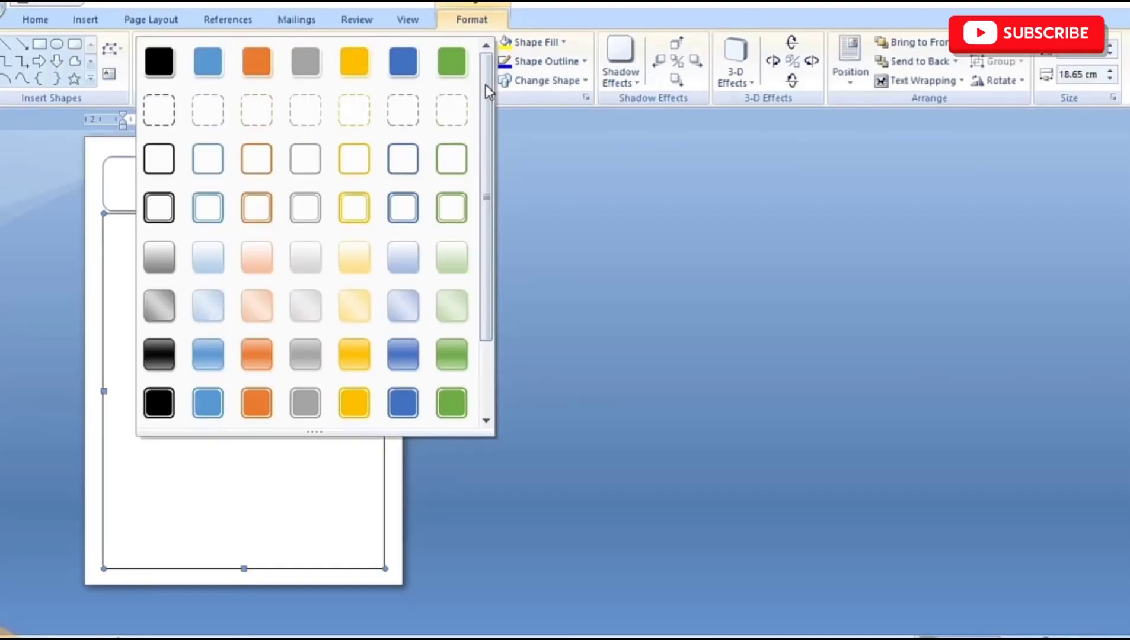
{"action": "left_click", "coordinate": [403, 172]}
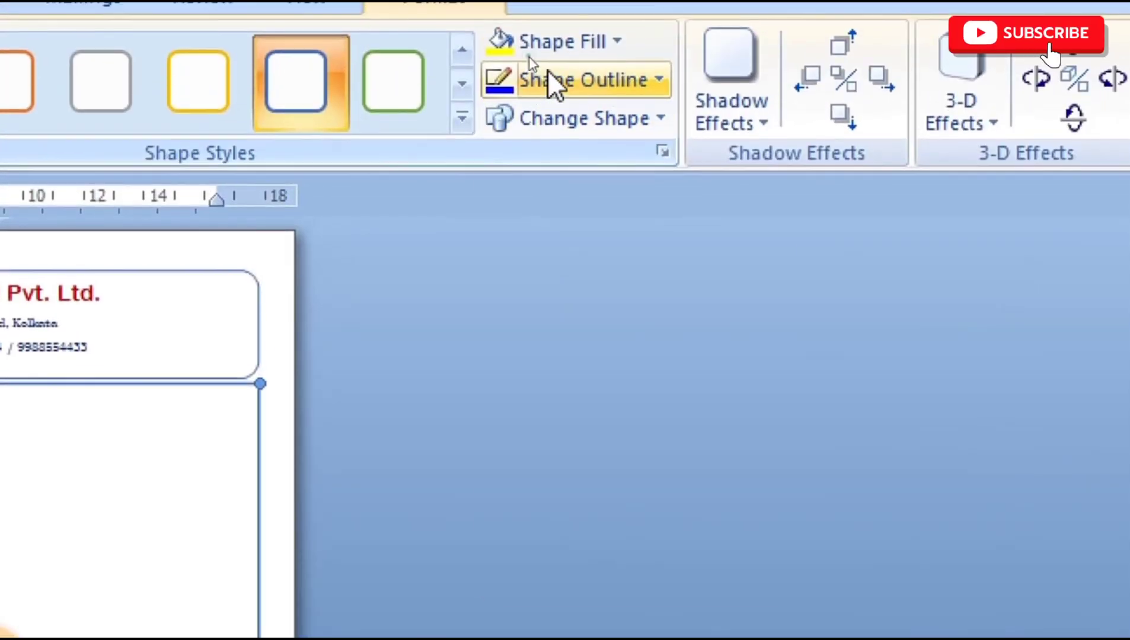
- Give the rectangle a ¾ pt outline weight and No Fill so the invoice shows through
{"action": "left_click", "coordinate": [537, 61]}
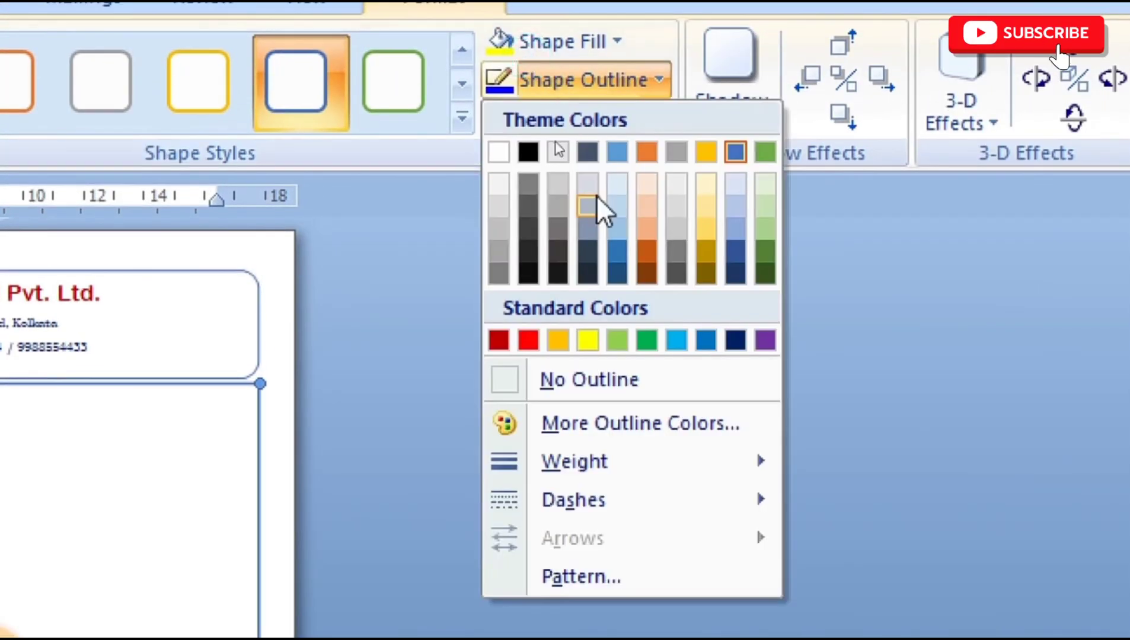
{"action": "mouse_move", "coordinate": [573, 460]}
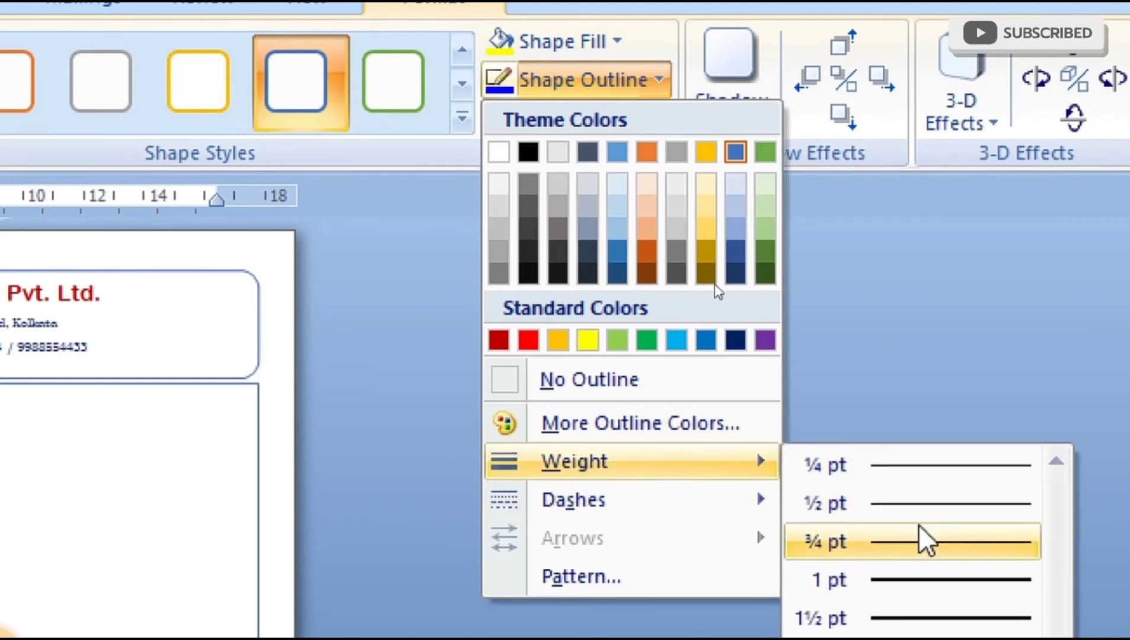
{"action": "left_click", "coordinate": [921, 540]}
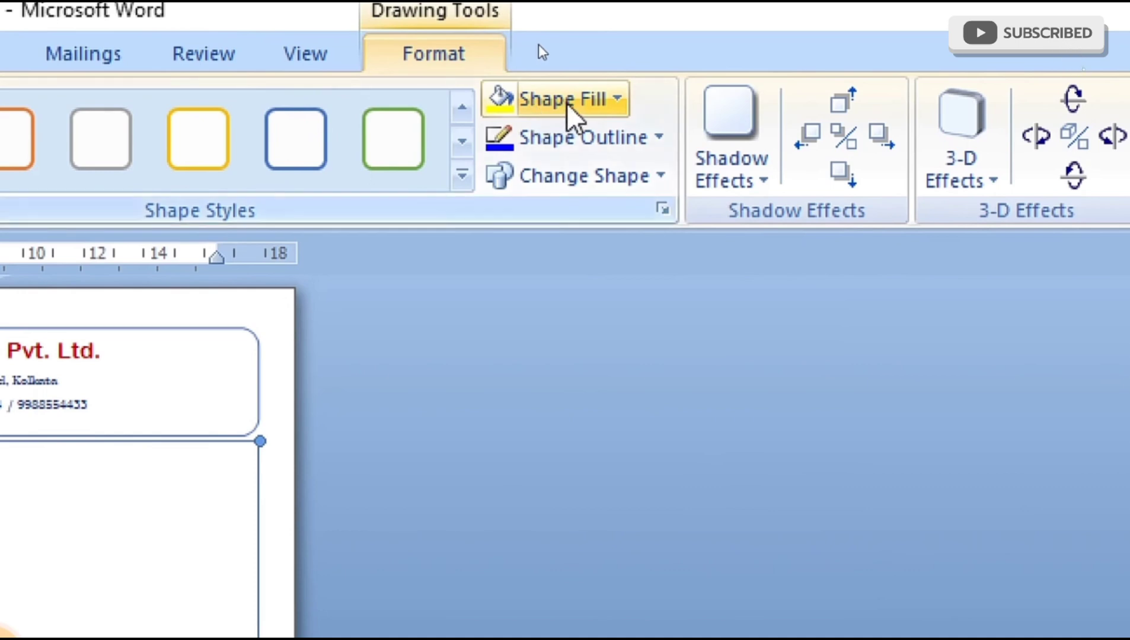
{"action": "left_click", "coordinate": [567, 103]}
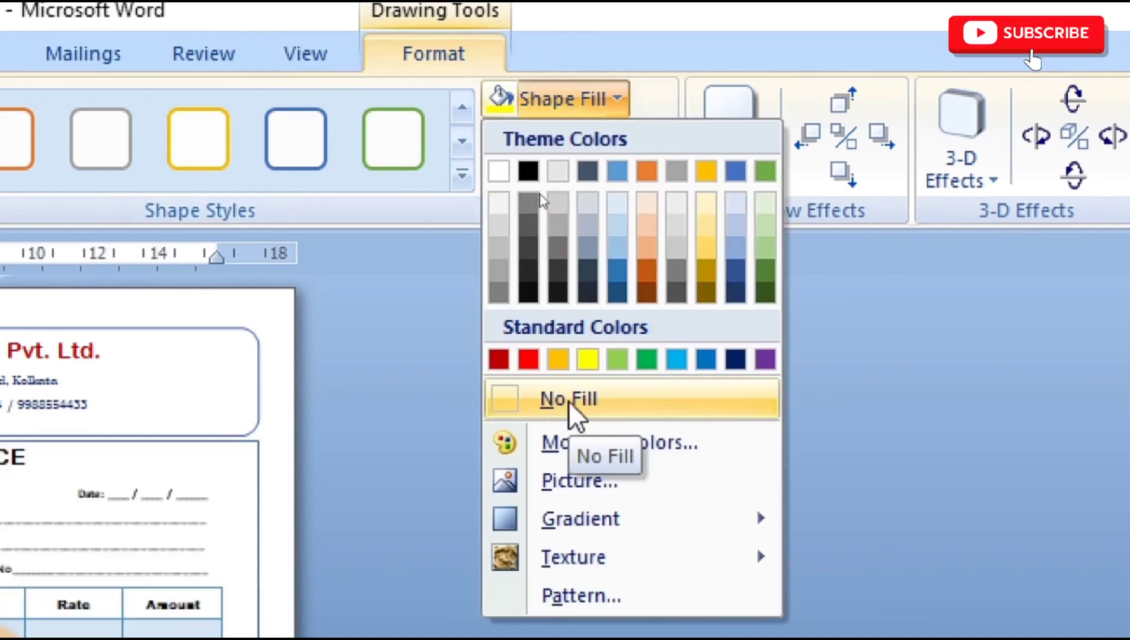
{"action": "left_click", "coordinate": [568, 400]}
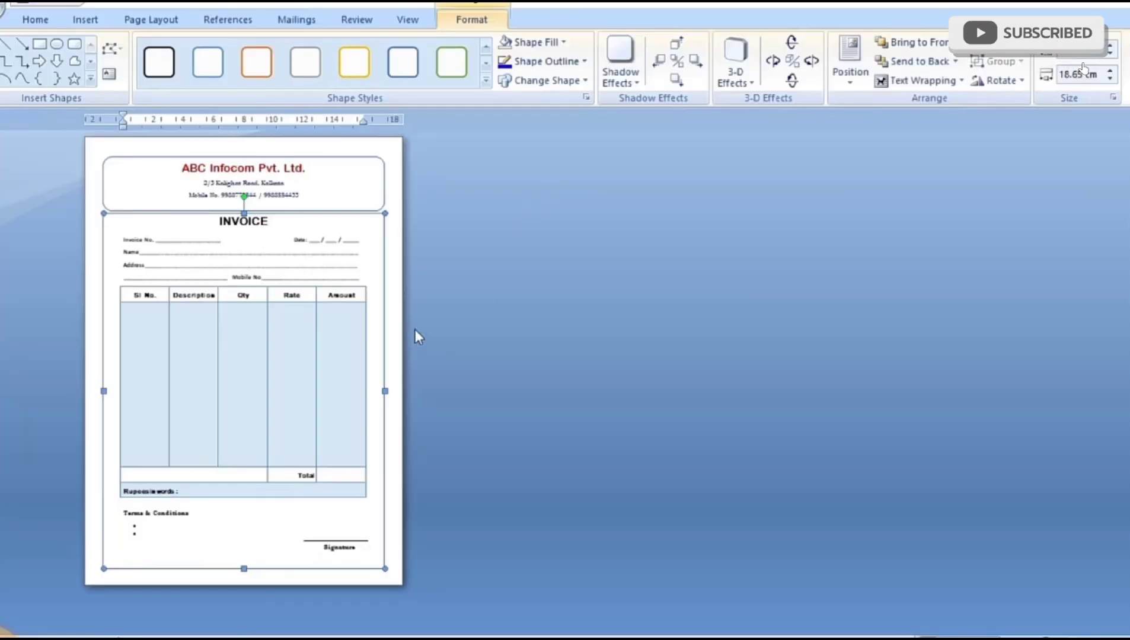
{"action": "left_click", "coordinate": [337, 328]}
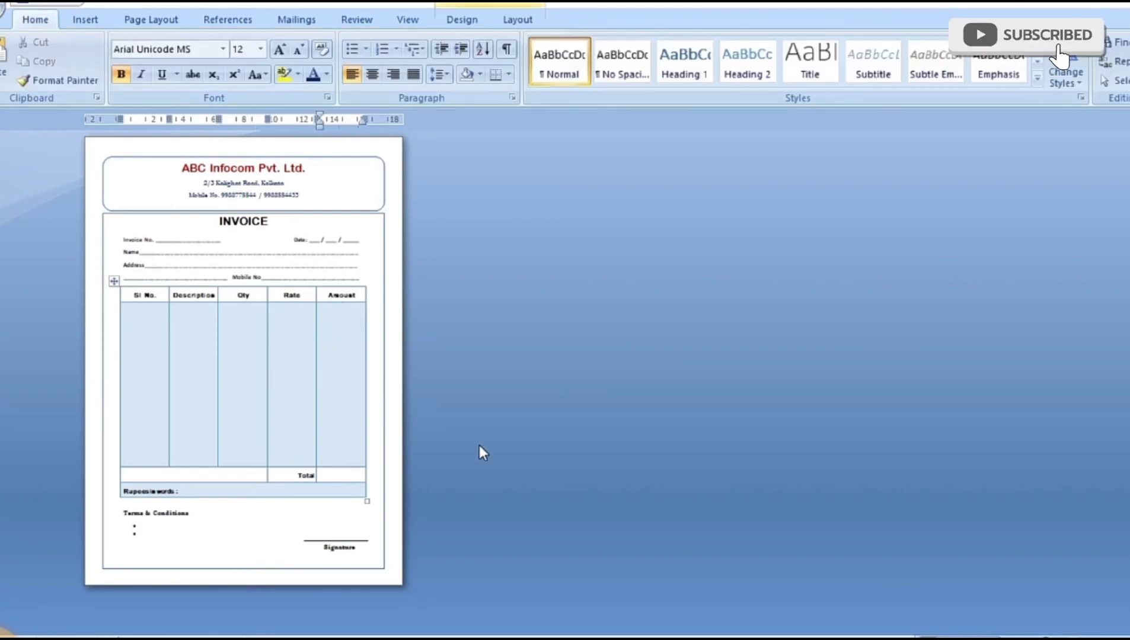
{"action": "scroll", "coordinate": [479, 445], "scroll_direction": "up", "scroll_amount": 2, "text": "ctrl"}
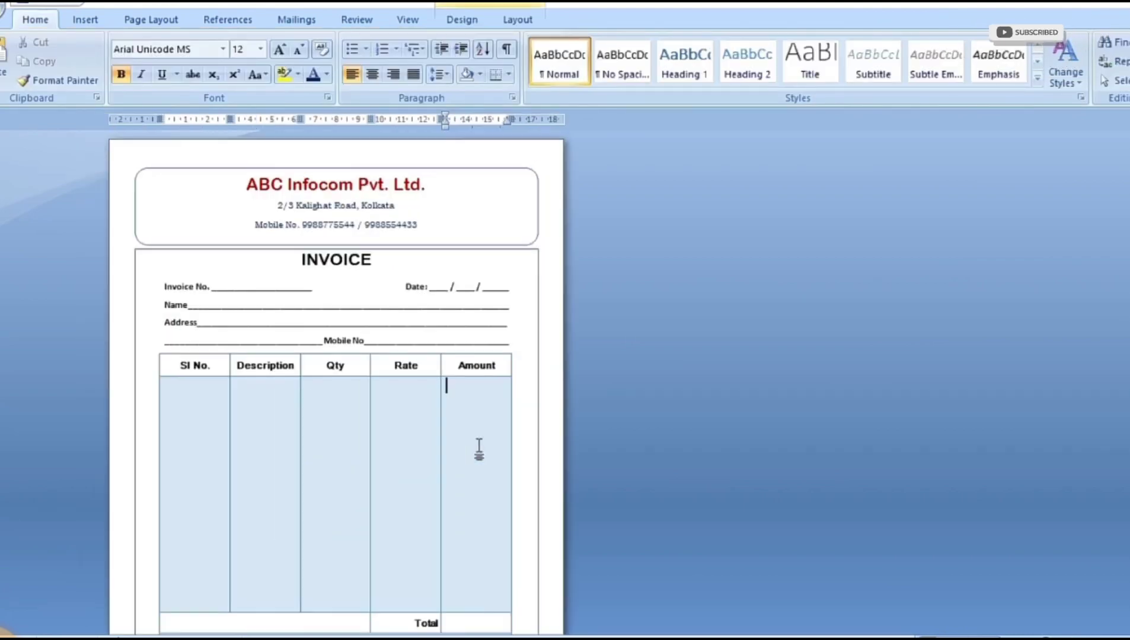
{"action": "scroll", "coordinate": [479, 444], "scroll_direction": "up", "scroll_amount": 2, "text": "ctrl"}
{"action": "scroll", "coordinate": [480, 444], "scroll_direction": "up", "scroll_amount": 1, "text": "ctrl"}
{"action": "scroll", "coordinate": [481, 445], "scroll_direction": "up", "scroll_amount": 1, "text": "ctrl"}
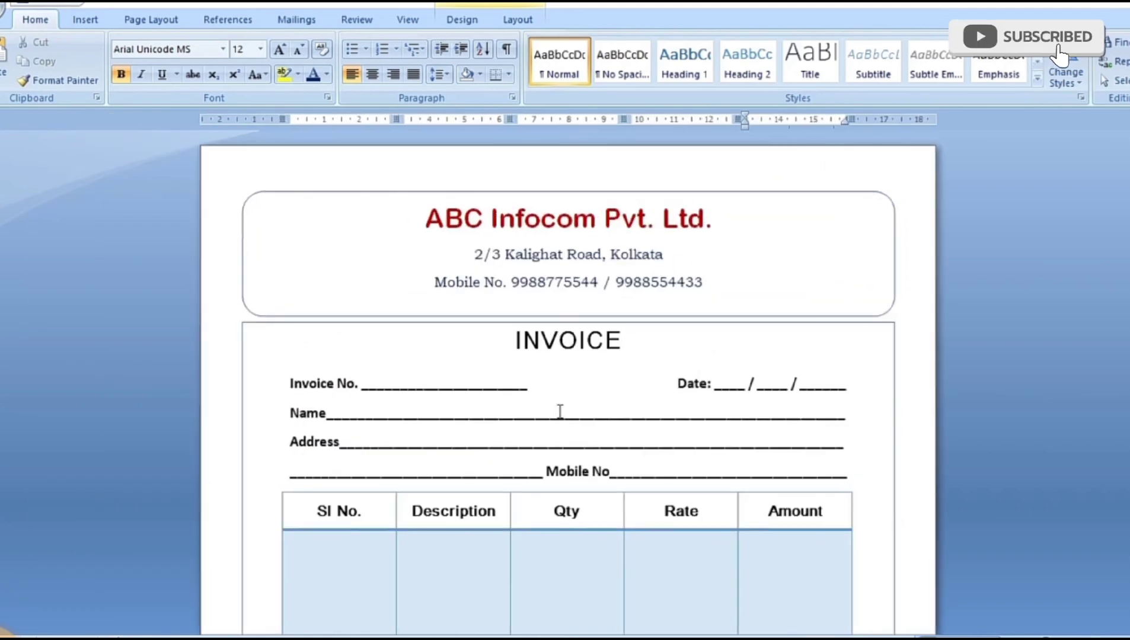
{"action": "scroll", "coordinate": [560, 411], "scroll_direction": "down", "scroll_amount": 3}
{"action": "scroll", "coordinate": [559, 411], "scroll_direction": "down", "scroll_amount": 3}
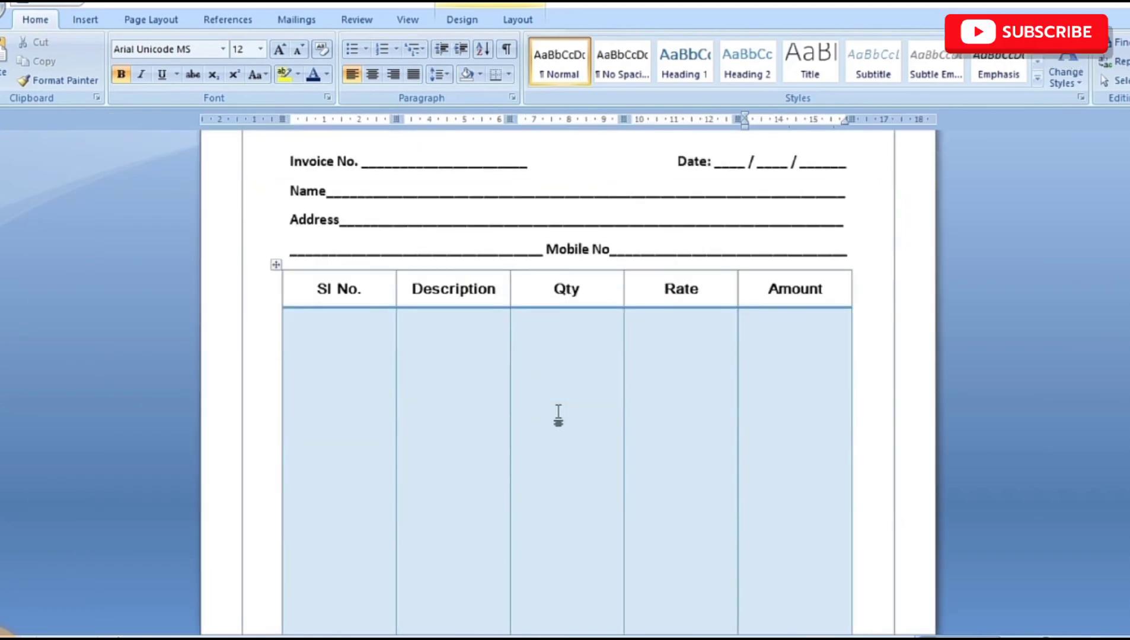
{"action": "scroll", "coordinate": [560, 414], "scroll_direction": "down", "scroll_amount": 3}
{"action": "scroll", "coordinate": [558, 415], "scroll_direction": "down", "scroll_amount": 3}
{"action": "scroll", "coordinate": [558, 415], "scroll_direction": "down", "scroll_amount": 3}
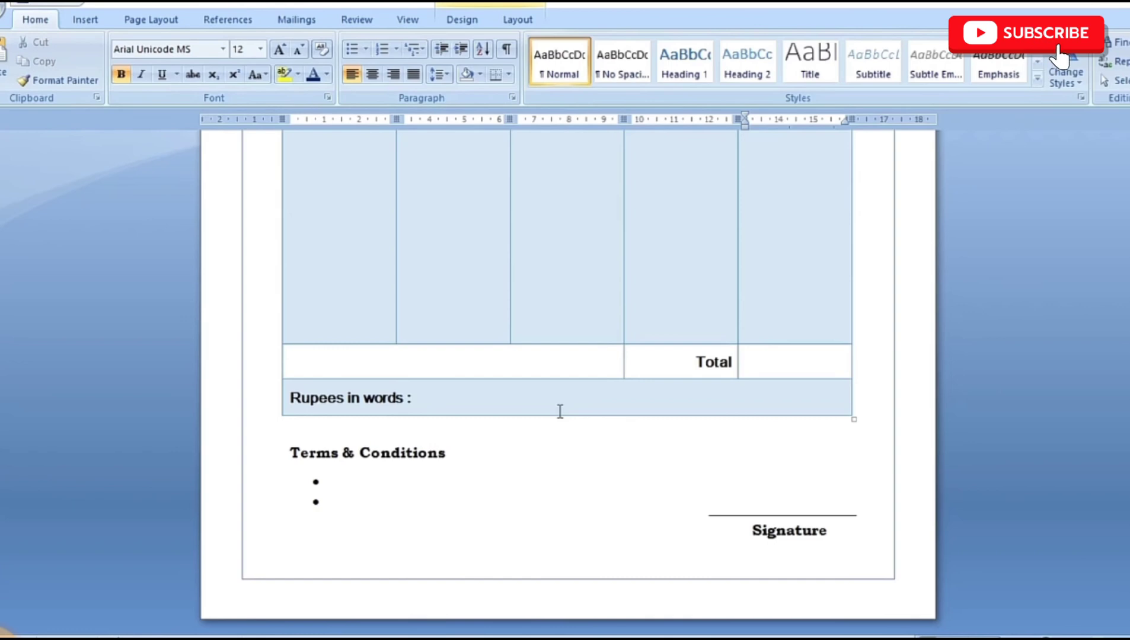
{"action": "scroll", "coordinate": [560, 412], "scroll_direction": "up", "scroll_amount": 5}
{"action": "scroll", "coordinate": [560, 415], "scroll_direction": "up", "scroll_amount": 5}
{"action": "scroll", "coordinate": [559, 412], "scroll_direction": "up", "scroll_amount": 5}
{"action": "left_click", "coordinate": [560, 409]}
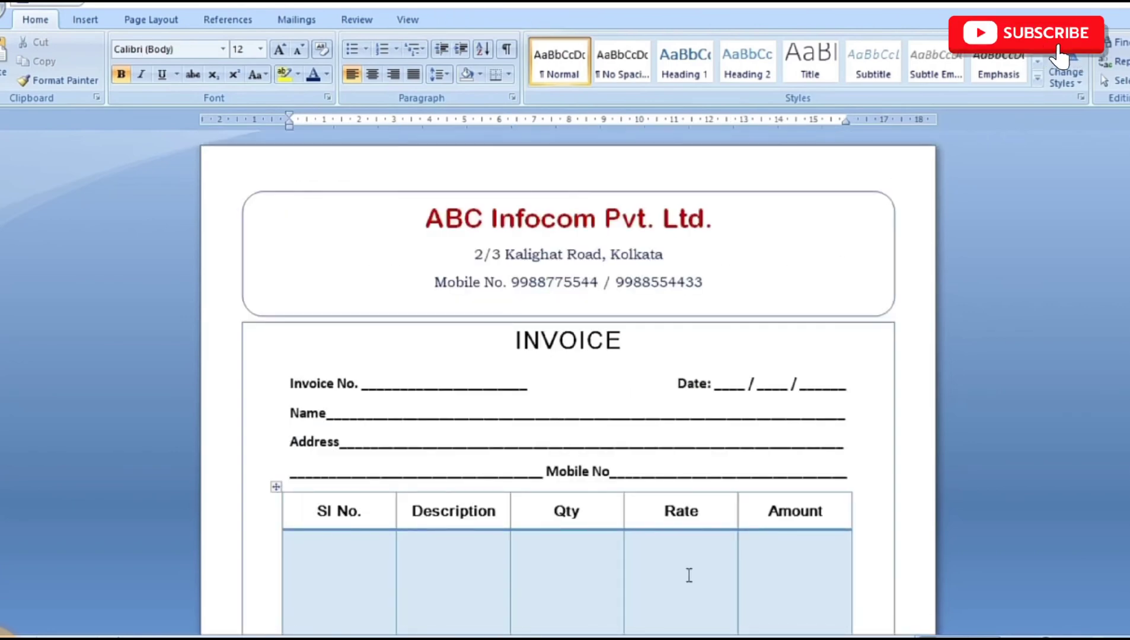
- Apply the blue outline style from the Text Box Styles gallery to the company header box
{"action": "left_click", "coordinate": [373, 243]}
{"action": "left_click", "coordinate": [528, 260]}
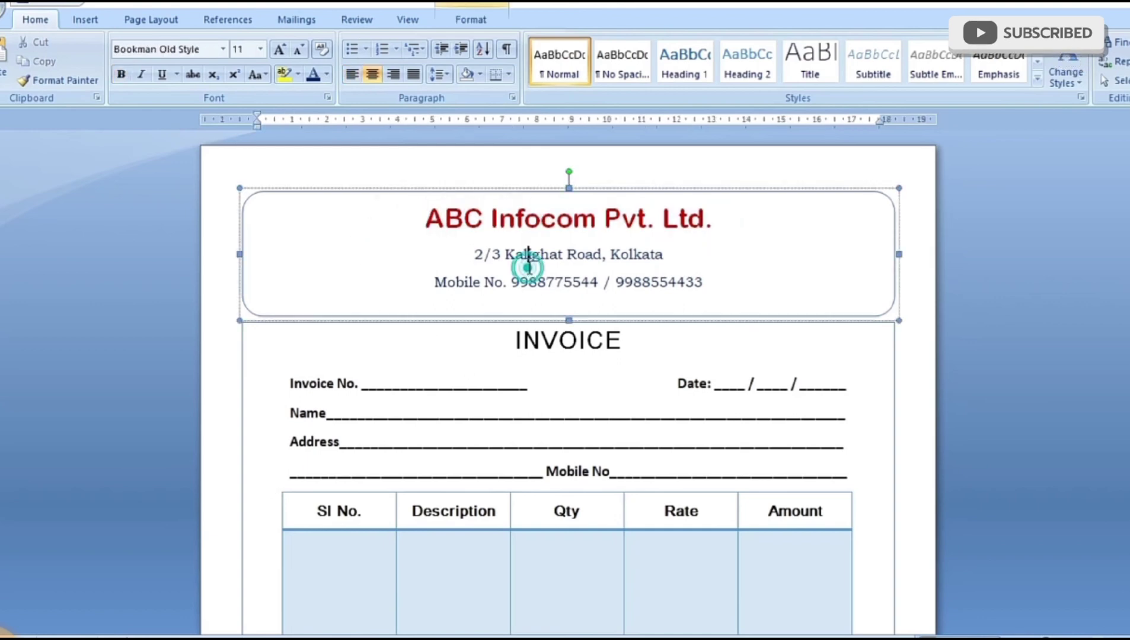
{"action": "left_click", "coordinate": [468, 22]}
{"action": "left_click", "coordinate": [462, 95]}
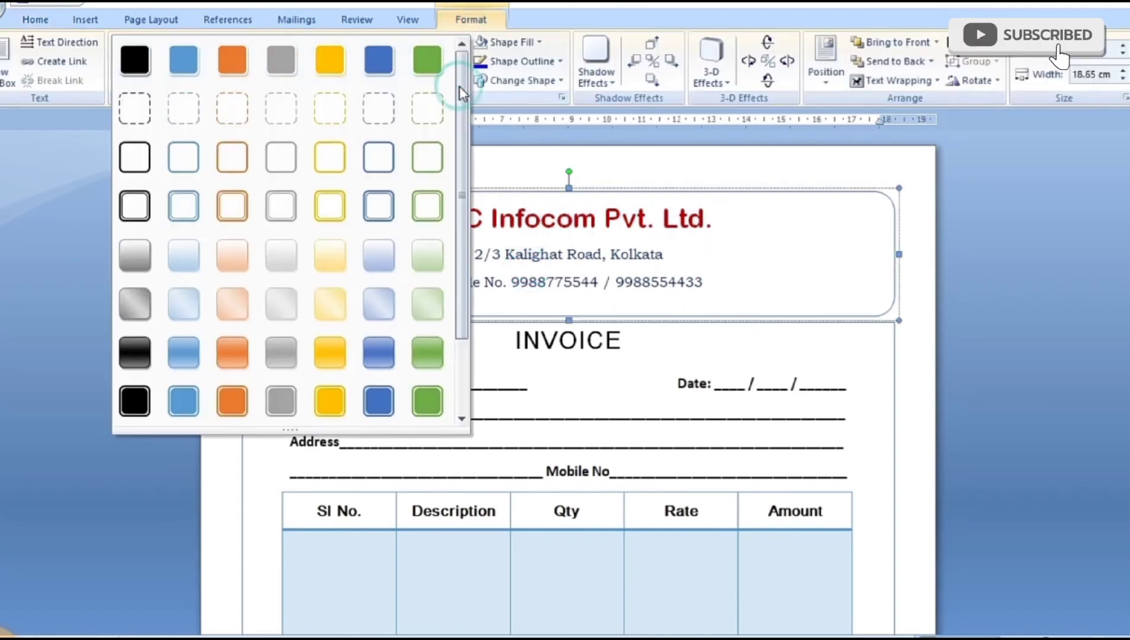
{"action": "left_click", "coordinate": [380, 158]}
{"action": "left_click", "coordinate": [670, 469]}
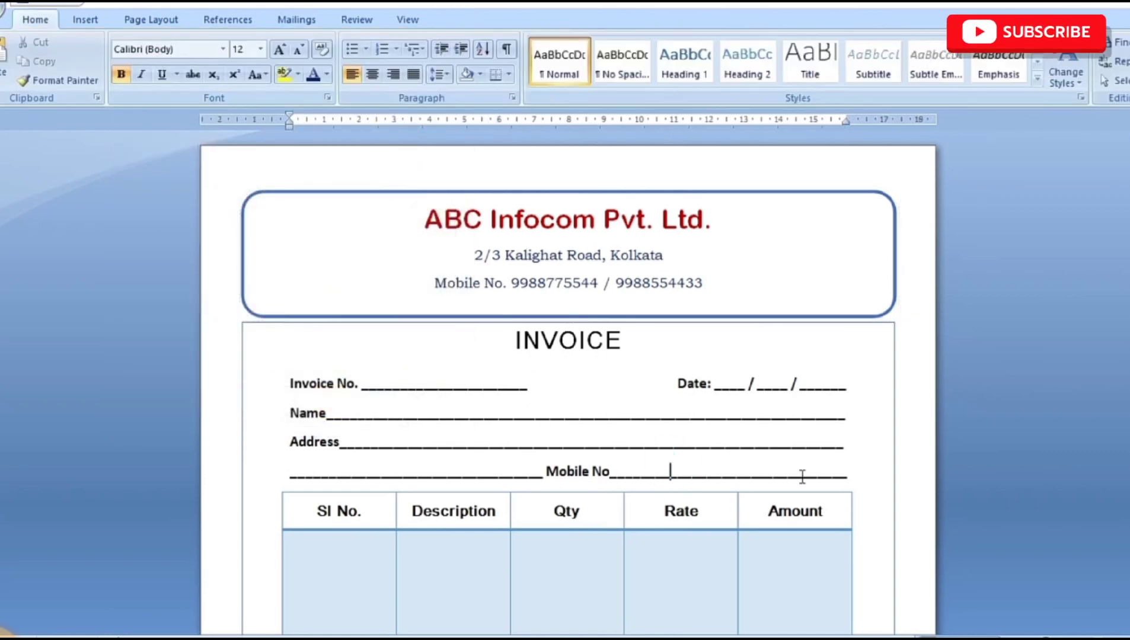
- Drag the item table's column borders to shrink Sl No. and widen Description and Qty
{"action": "scroll", "coordinate": [802, 476], "scroll_direction": "down", "scroll_amount": 3}
{"action": "scroll", "coordinate": [802, 476], "scroll_direction": "down", "scroll_amount": 8}
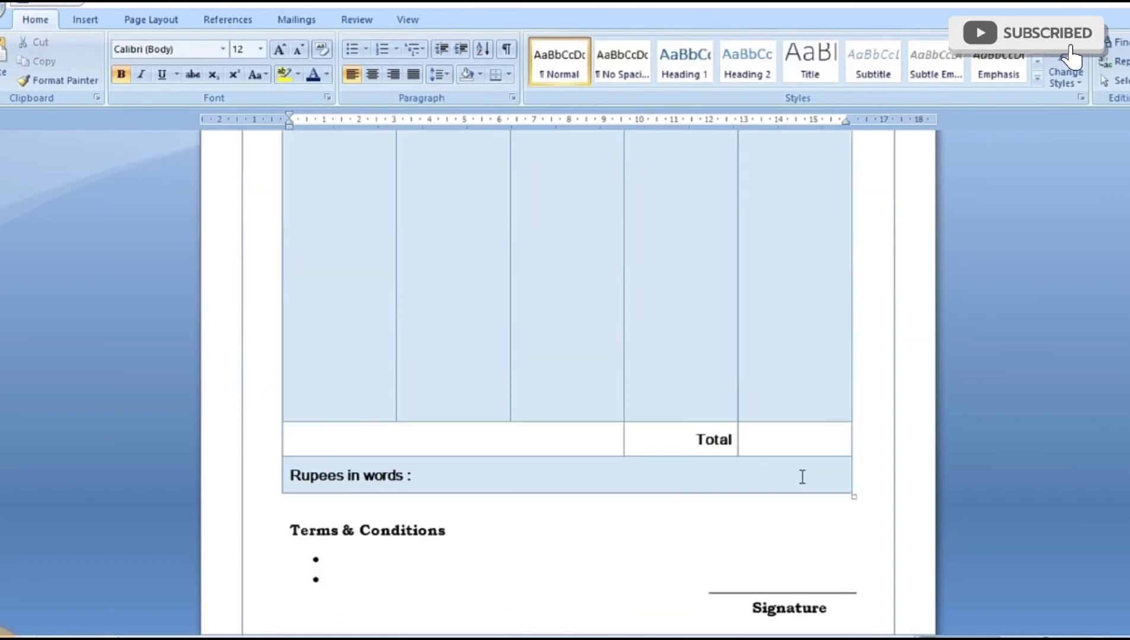
{"action": "scroll", "coordinate": [802, 476], "scroll_direction": "down", "scroll_amount": 2}
{"action": "scroll", "coordinate": [802, 477], "scroll_direction": "up", "scroll_amount": 5}
{"action": "scroll", "coordinate": [803, 477], "scroll_direction": "up", "scroll_amount": 3}
{"action": "scroll", "coordinate": [803, 477], "scroll_direction": "up", "scroll_amount": 2}
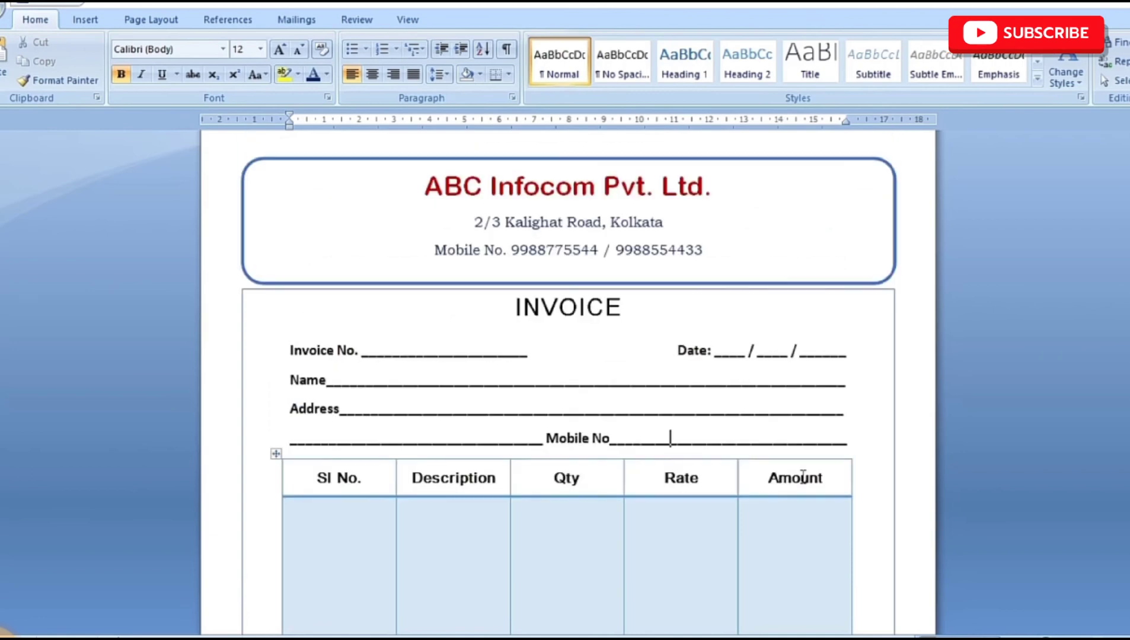
{"action": "scroll", "coordinate": [802, 477], "scroll_direction": "down", "scroll_amount": 5}
{"action": "scroll", "coordinate": [802, 476], "scroll_direction": "down", "scroll_amount": 2}
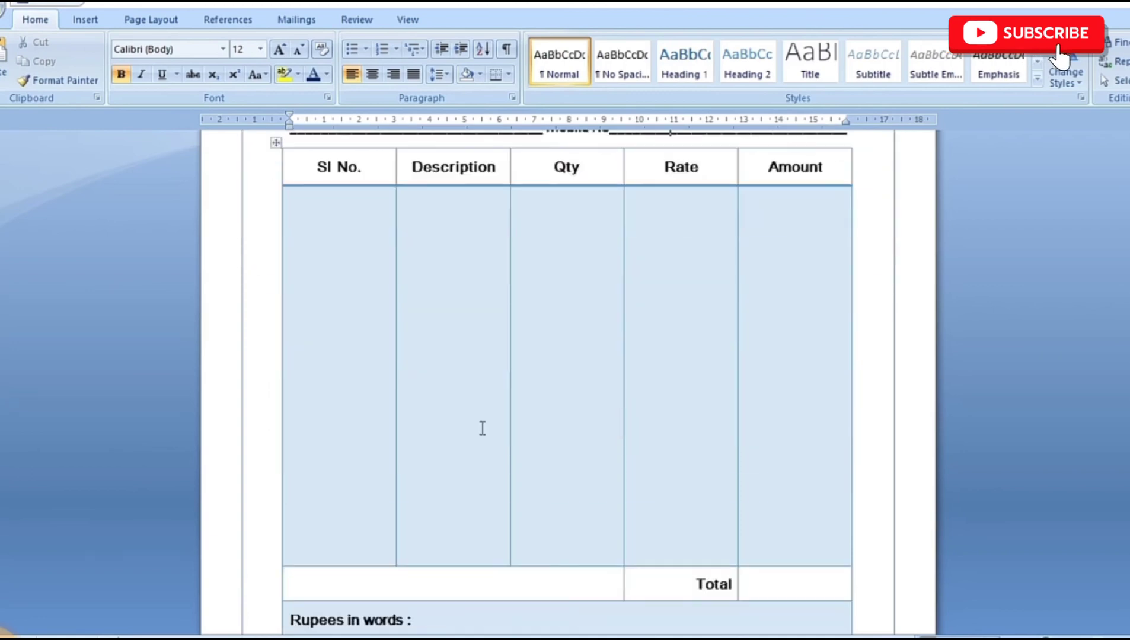
{"action": "left_click_drag", "start_coordinate": [396, 168], "coordinate": [341, 180]}
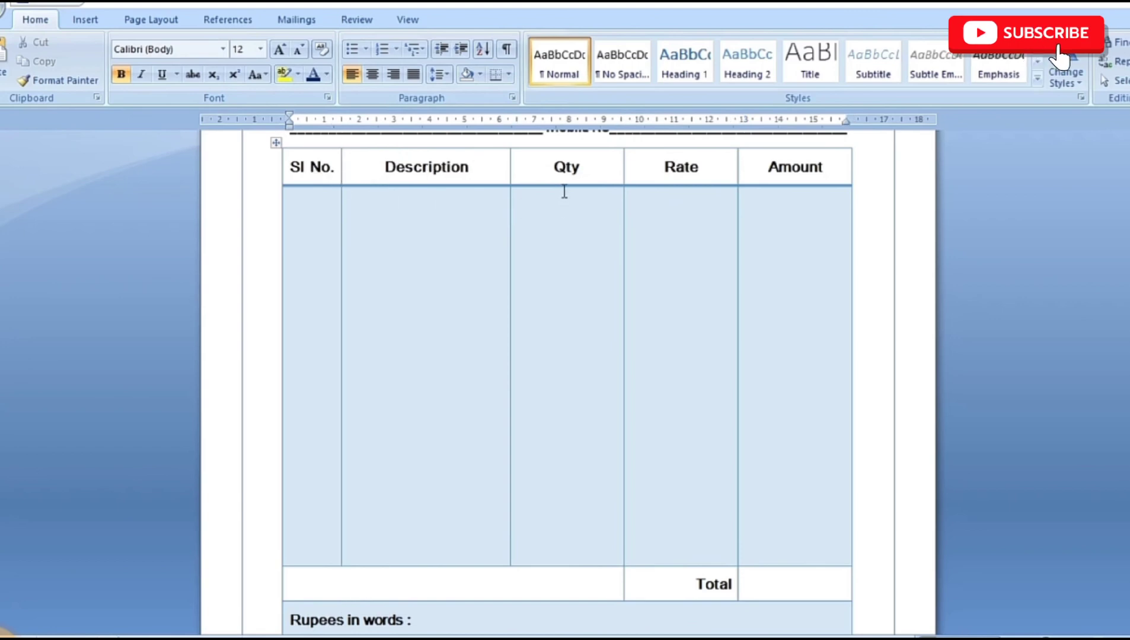
{"action": "left_click_drag", "start_coordinate": [510, 169], "coordinate": [558, 176]}
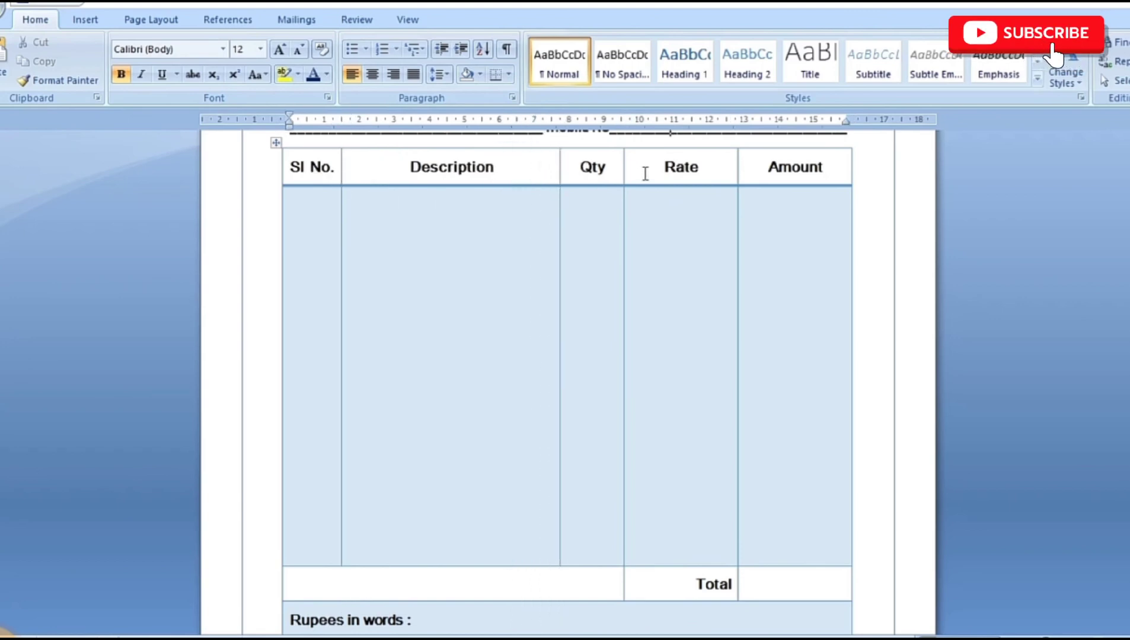
{"action": "left_click_drag", "start_coordinate": [620, 171], "coordinate": [630, 172]}
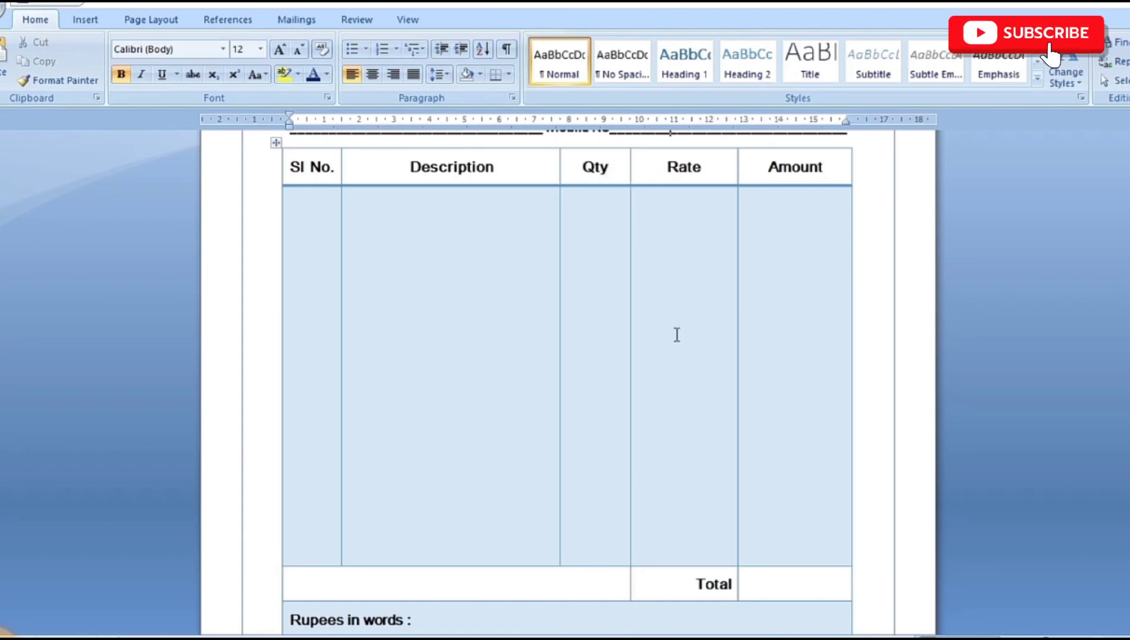
- Scroll through the invoice to check the resized item table inside the framed body
{"action": "scroll", "coordinate": [677, 335], "scroll_direction": "down", "scroll_amount": 2}
{"action": "scroll", "coordinate": [677, 335], "scroll_direction": "down", "scroll_amount": 1}
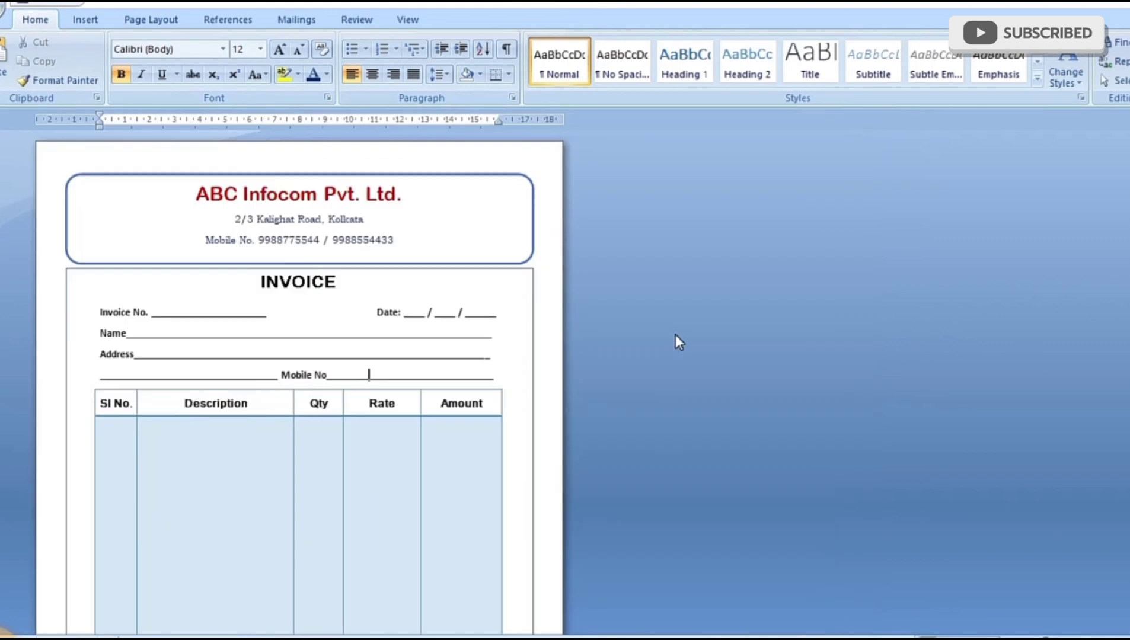
{"action": "scroll", "coordinate": [675, 334], "scroll_direction": "down", "scroll_amount": 1}
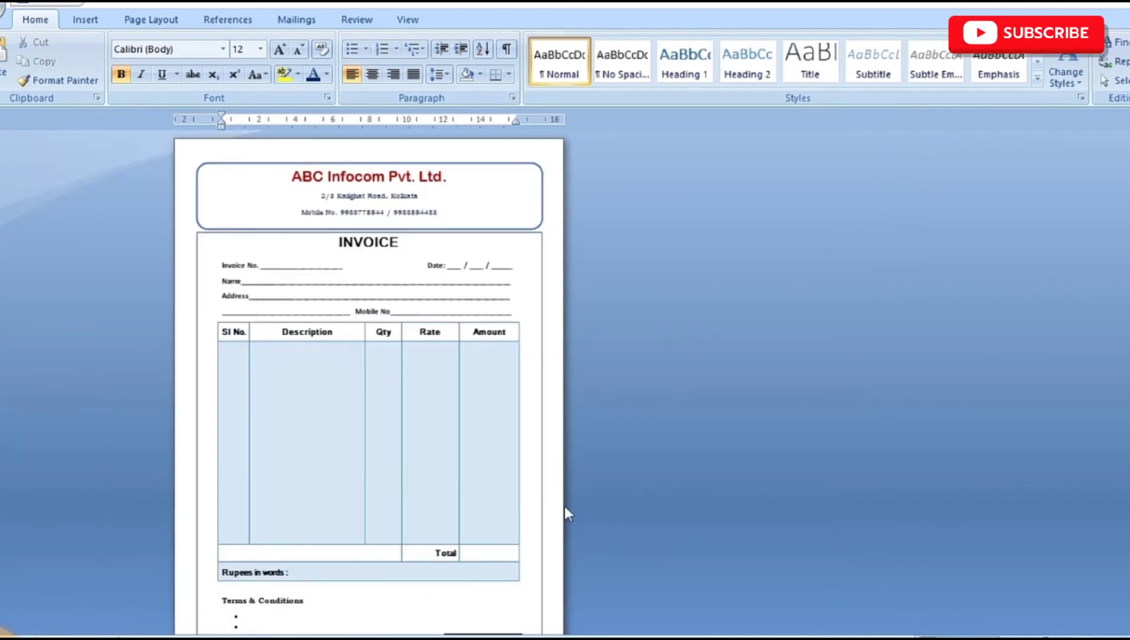
{"action": "scroll", "coordinate": [555, 512], "scroll_direction": "down", "scroll_amount": 2}
{"action": "scroll", "coordinate": [555, 512], "scroll_direction": "up", "scroll_amount": 3}
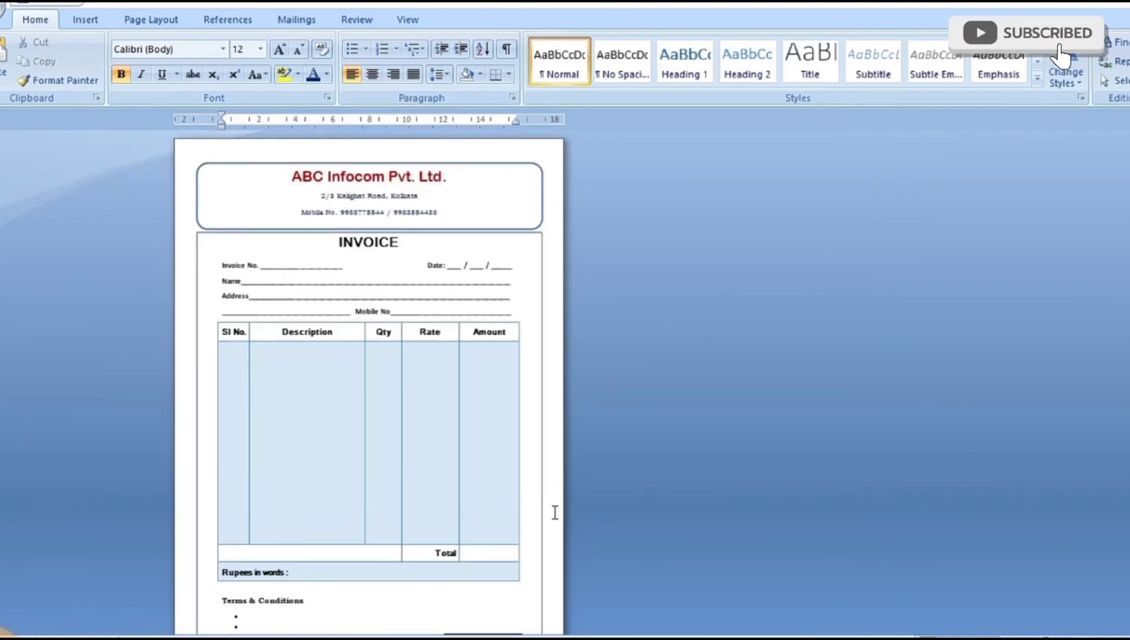
{"action": "scroll", "coordinate": [555, 512], "scroll_direction": "down", "scroll_amount": 3}
{"action": "scroll", "coordinate": [355, 391], "scroll_direction": "up", "scroll_amount": 2}
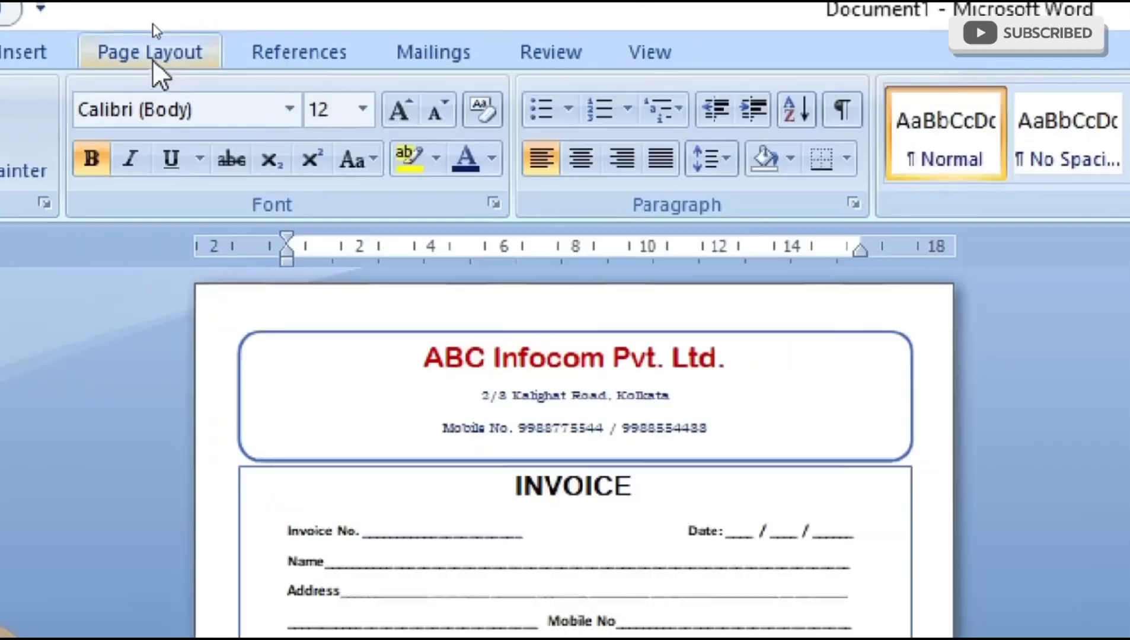
- Set the page colour to Gold, Accent 4, Lighter 80% for a cream background
{"action": "left_click", "coordinate": [152, 22]}
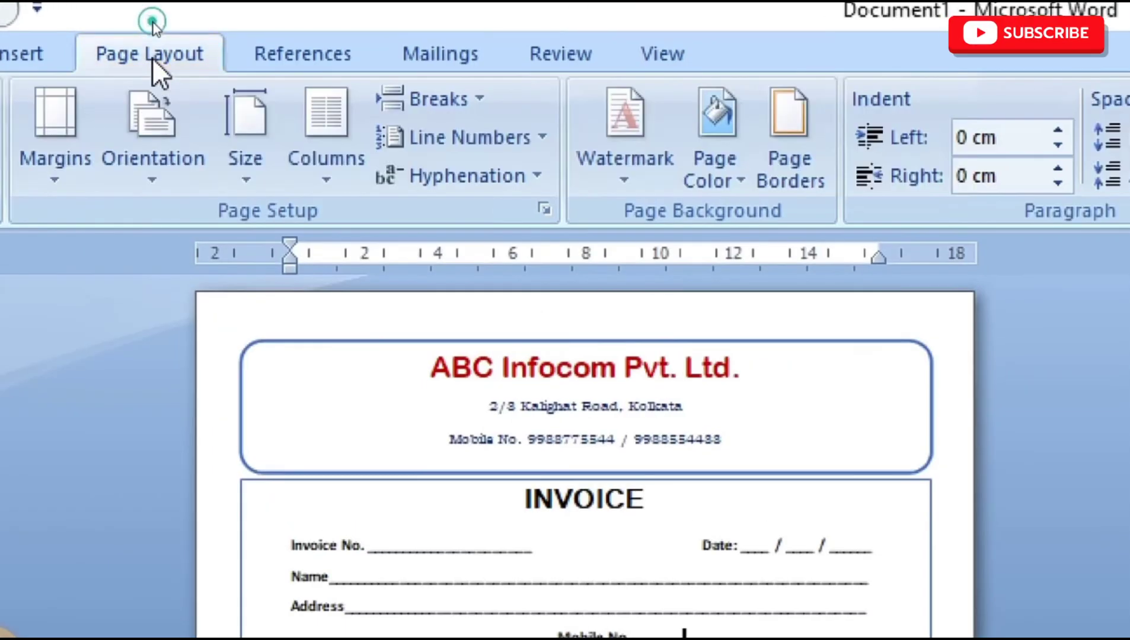
{"action": "left_click", "coordinate": [728, 178]}
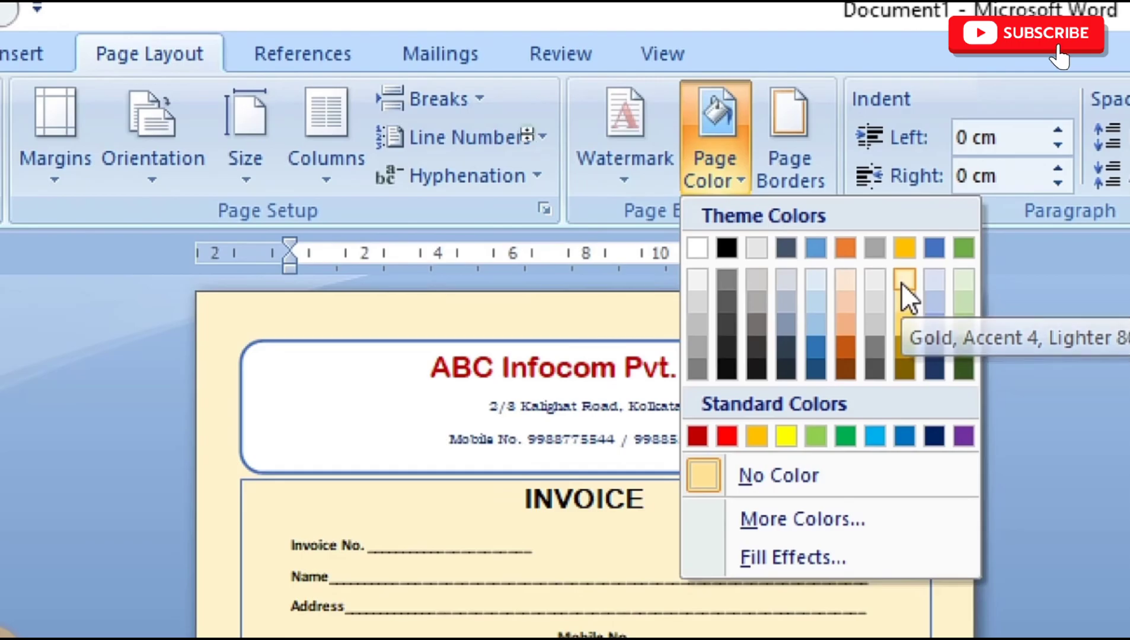
{"action": "left_click", "coordinate": [901, 282]}
{"action": "left_click", "coordinate": [443, 426]}
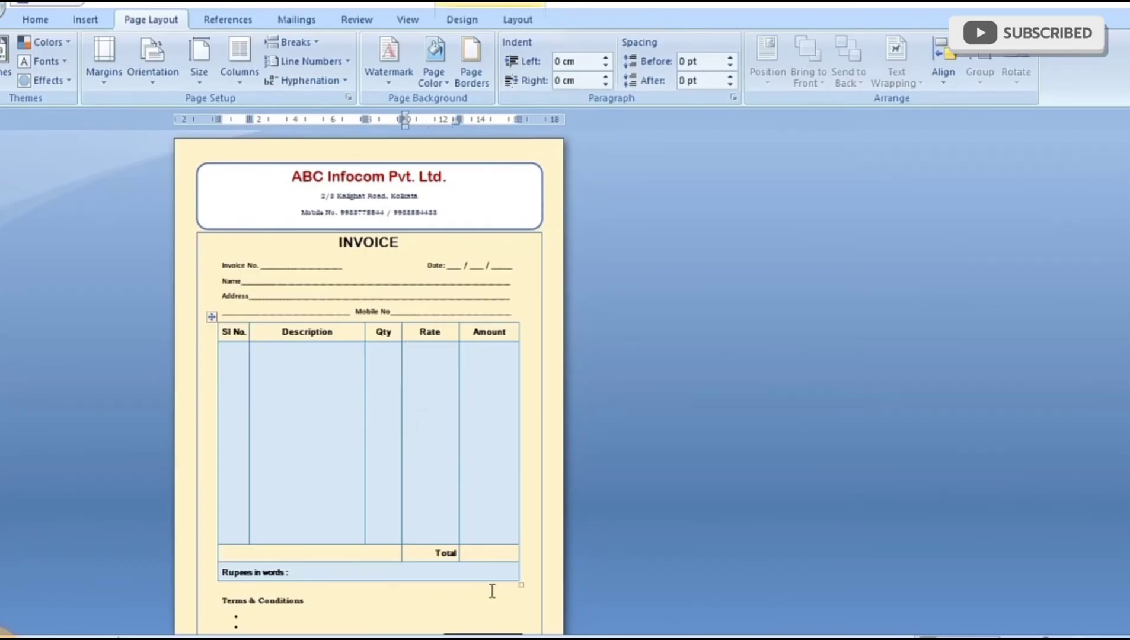
{"action": "scroll", "coordinate": [492, 591], "scroll_direction": "down", "scroll_amount": 2}
{"action": "scroll", "coordinate": [492, 590], "scroll_direction": "up", "scroll_amount": 2}
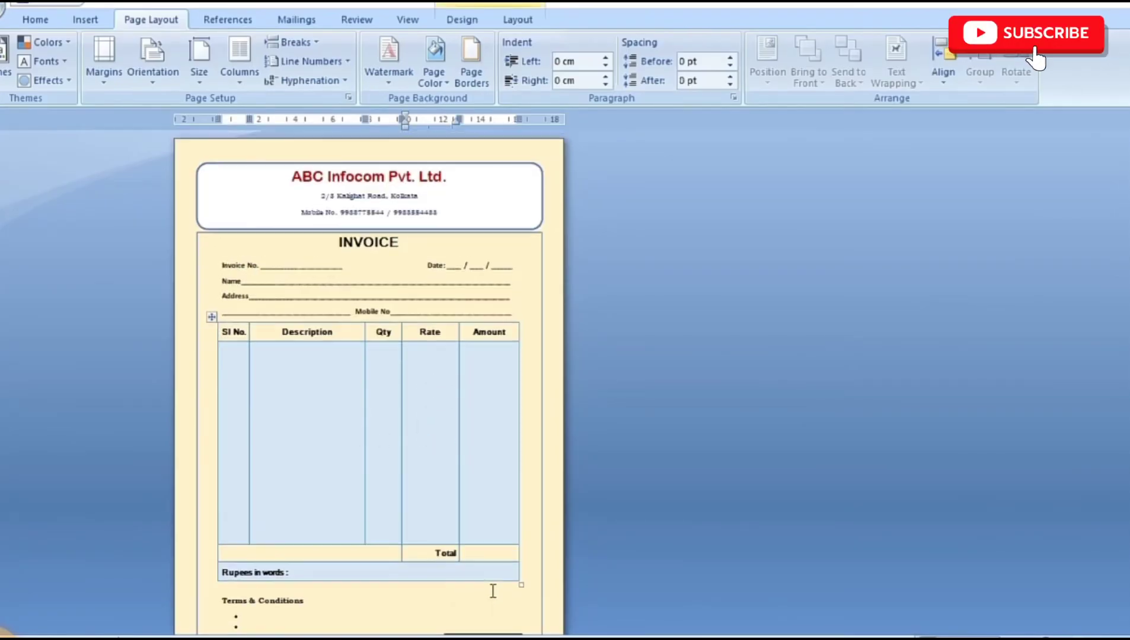
{"action": "scroll", "coordinate": [493, 591], "scroll_direction": "down", "scroll_amount": 1}
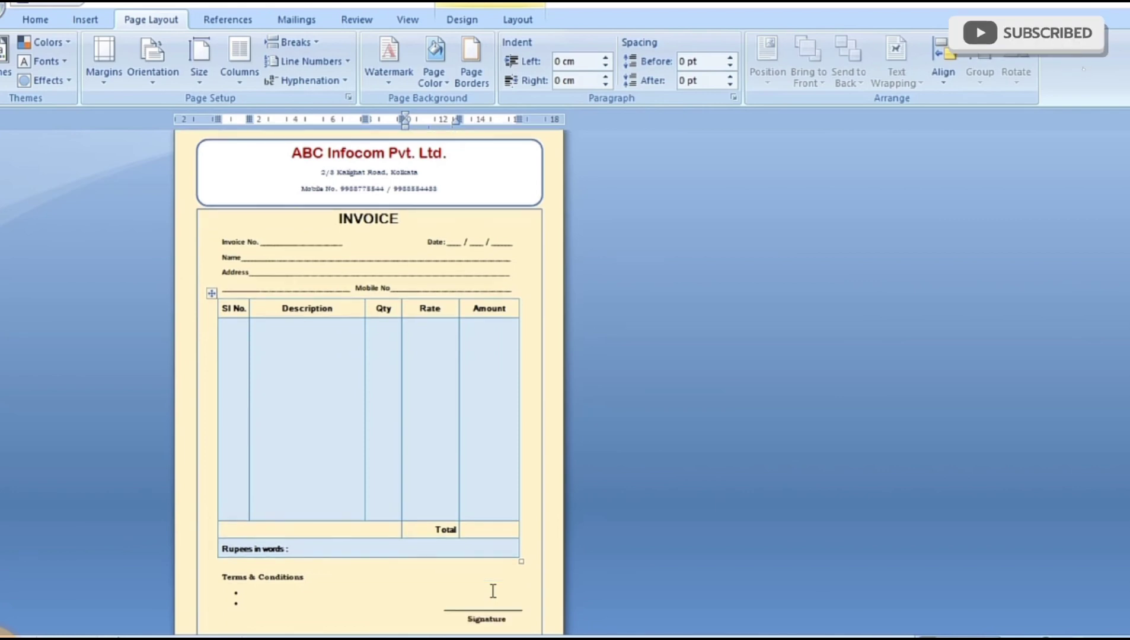
{"action": "scroll", "coordinate": [492, 591], "scroll_direction": "down", "scroll_amount": 2}
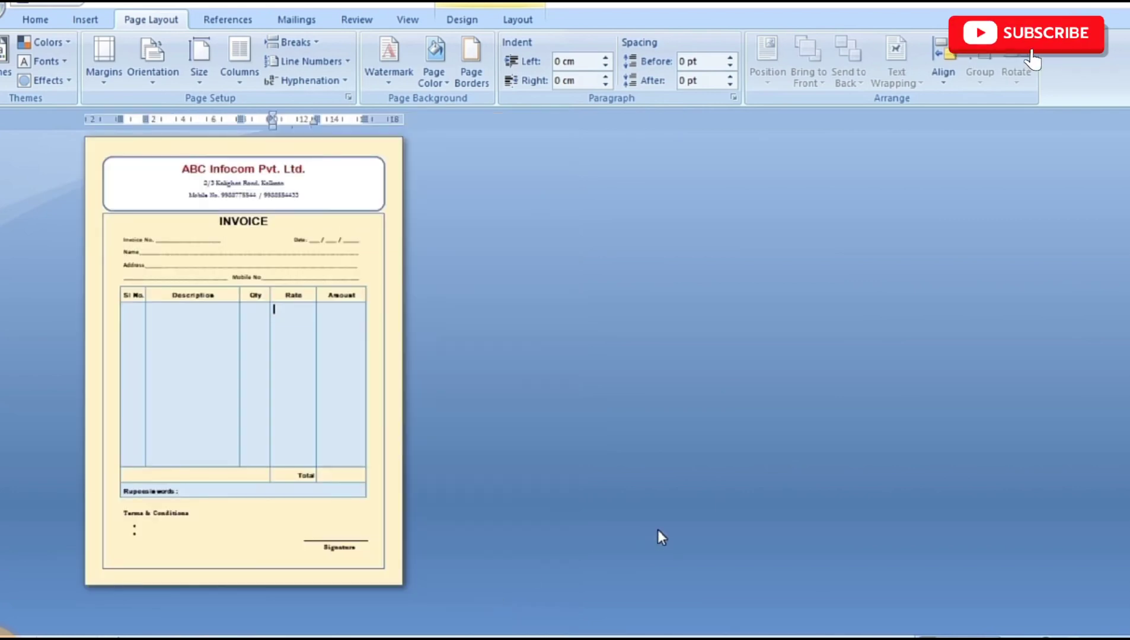
{"action": "scroll", "coordinate": [539, 529], "scroll_direction": "up", "scroll_amount": 6}
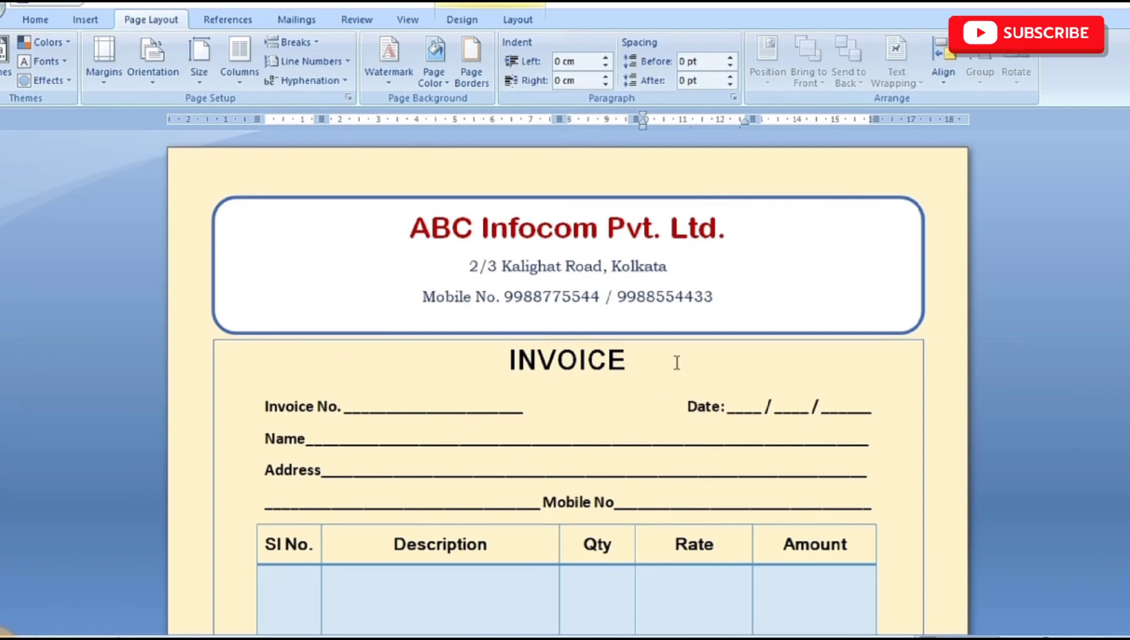
{"action": "scroll", "coordinate": [370, 380], "scroll_direction": "down", "scroll_amount": 5}
{"action": "scroll", "coordinate": [374, 382], "scroll_direction": "down", "scroll_amount": 2}
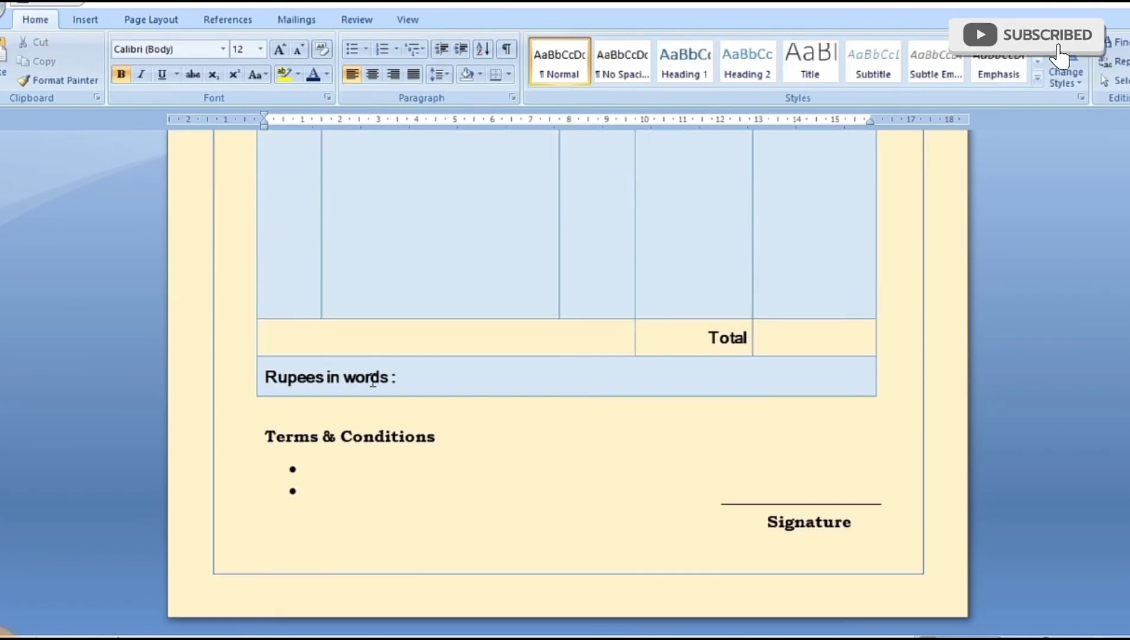
{"action": "scroll", "coordinate": [372, 380], "scroll_direction": "up", "scroll_amount": 3}
{"action": "scroll", "coordinate": [372, 380], "scroll_direction": "up", "scroll_amount": 3}
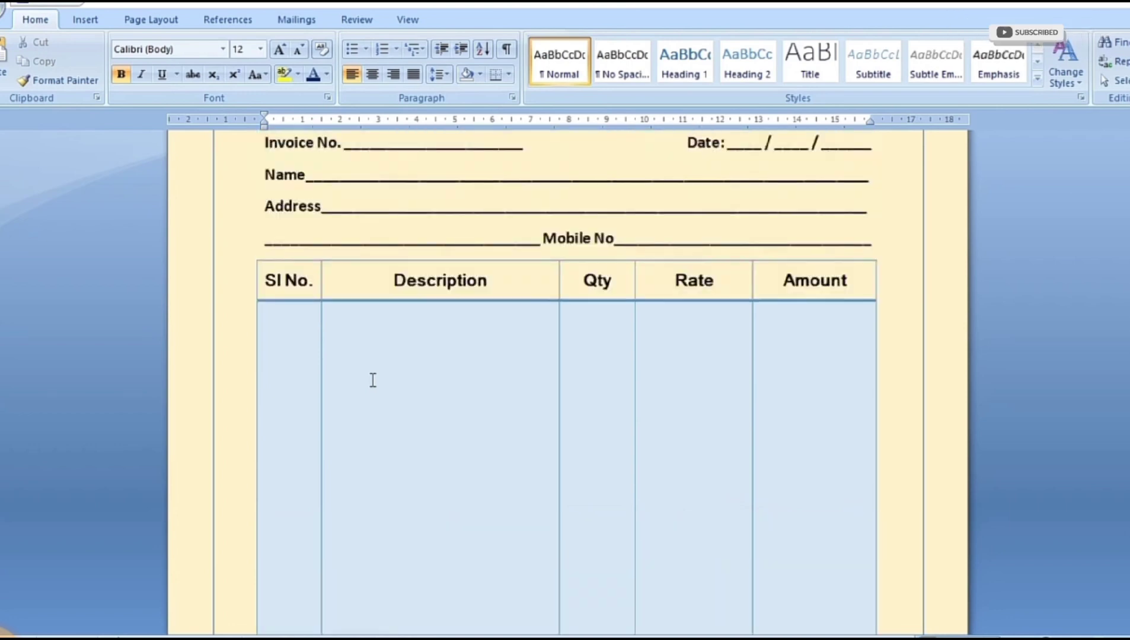
{"action": "scroll", "coordinate": [372, 381], "scroll_direction": "up", "scroll_amount": 3}
{"action": "scroll", "coordinate": [373, 380], "scroll_direction": "up", "scroll_amount": 2}
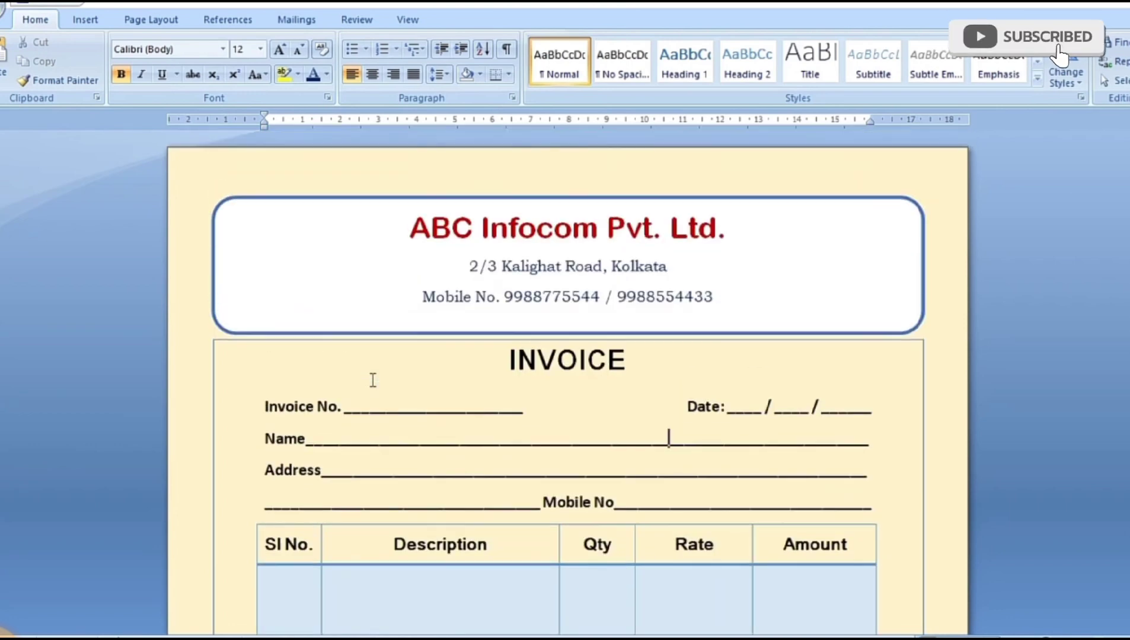